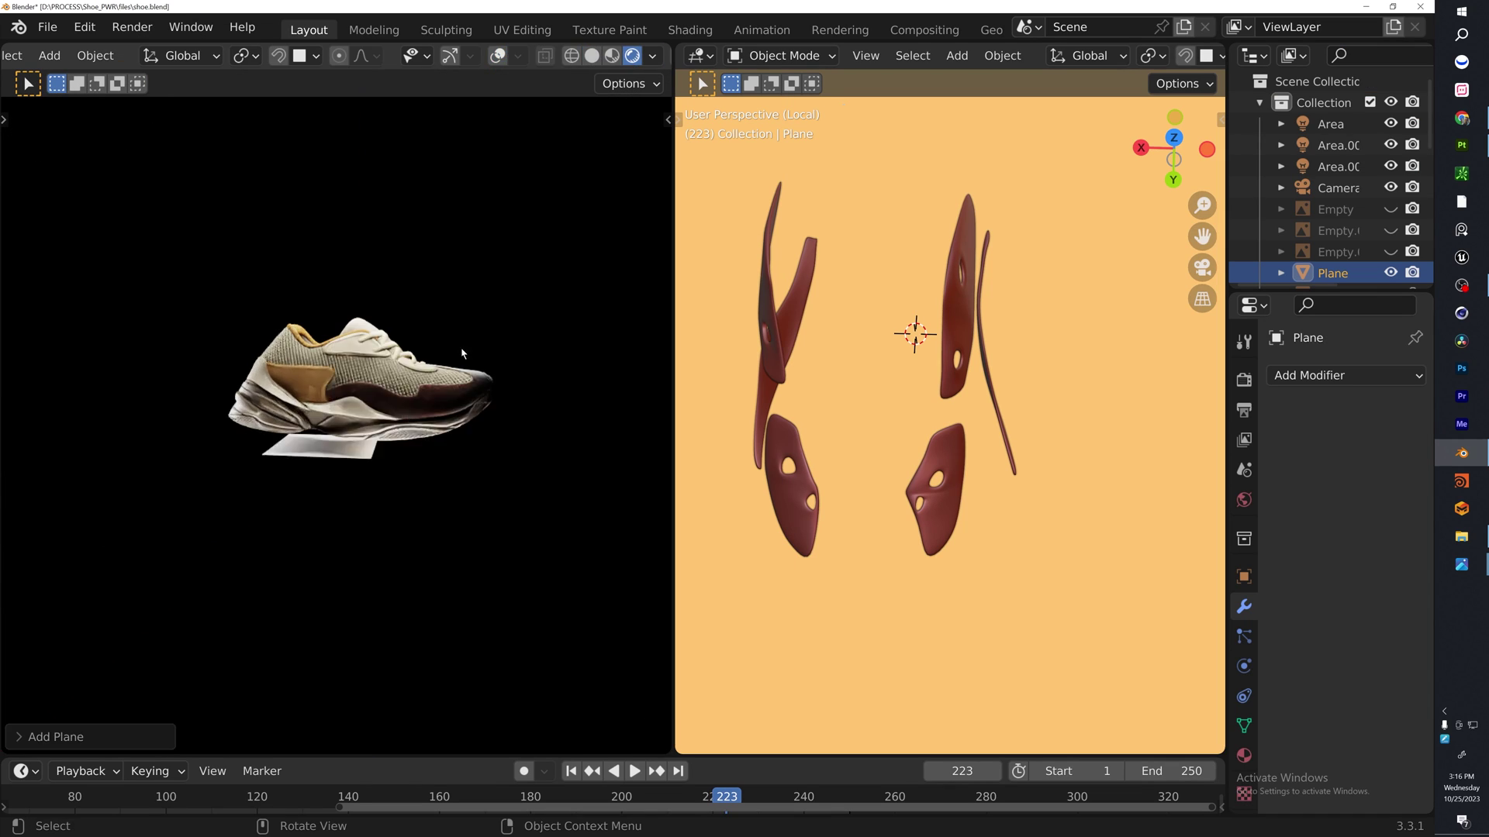
Step: Scale the plane beneath the shoe and move it along the Z axis
key("s")
key("Return")
key("g")
key("z")
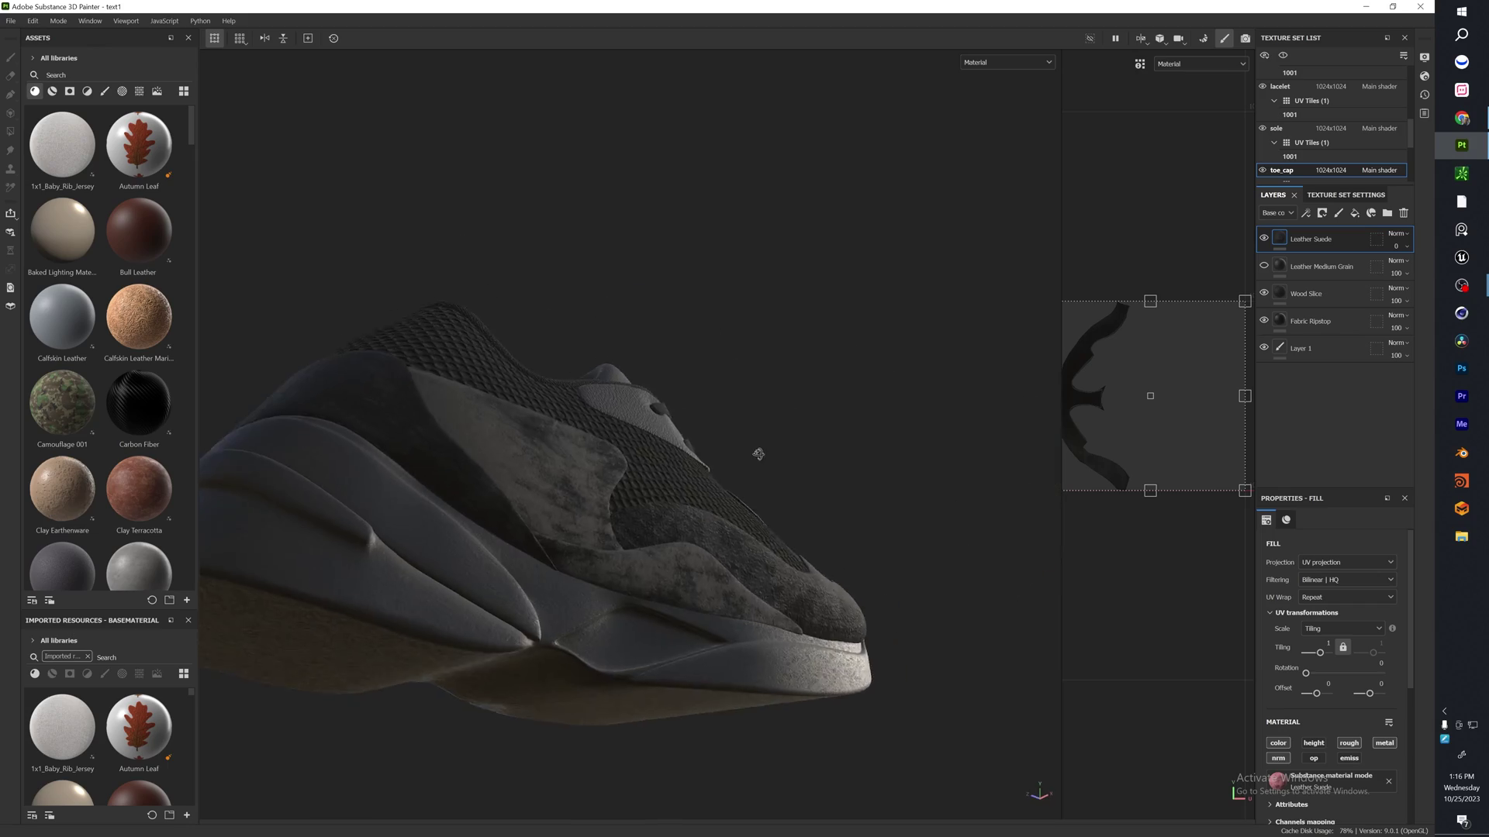
Step: In Substance 3D Painter, add a fill layer to the sole texture set and keep only its height and normal channels active
mouse_move(757, 452)
left_mouse_down("alt")
mouse_move(691, 491)
mouse_move(798, 505)
mouse_move(624, 524)
left_mouse_up("alt")
scroll(57, 456, "down", 5)
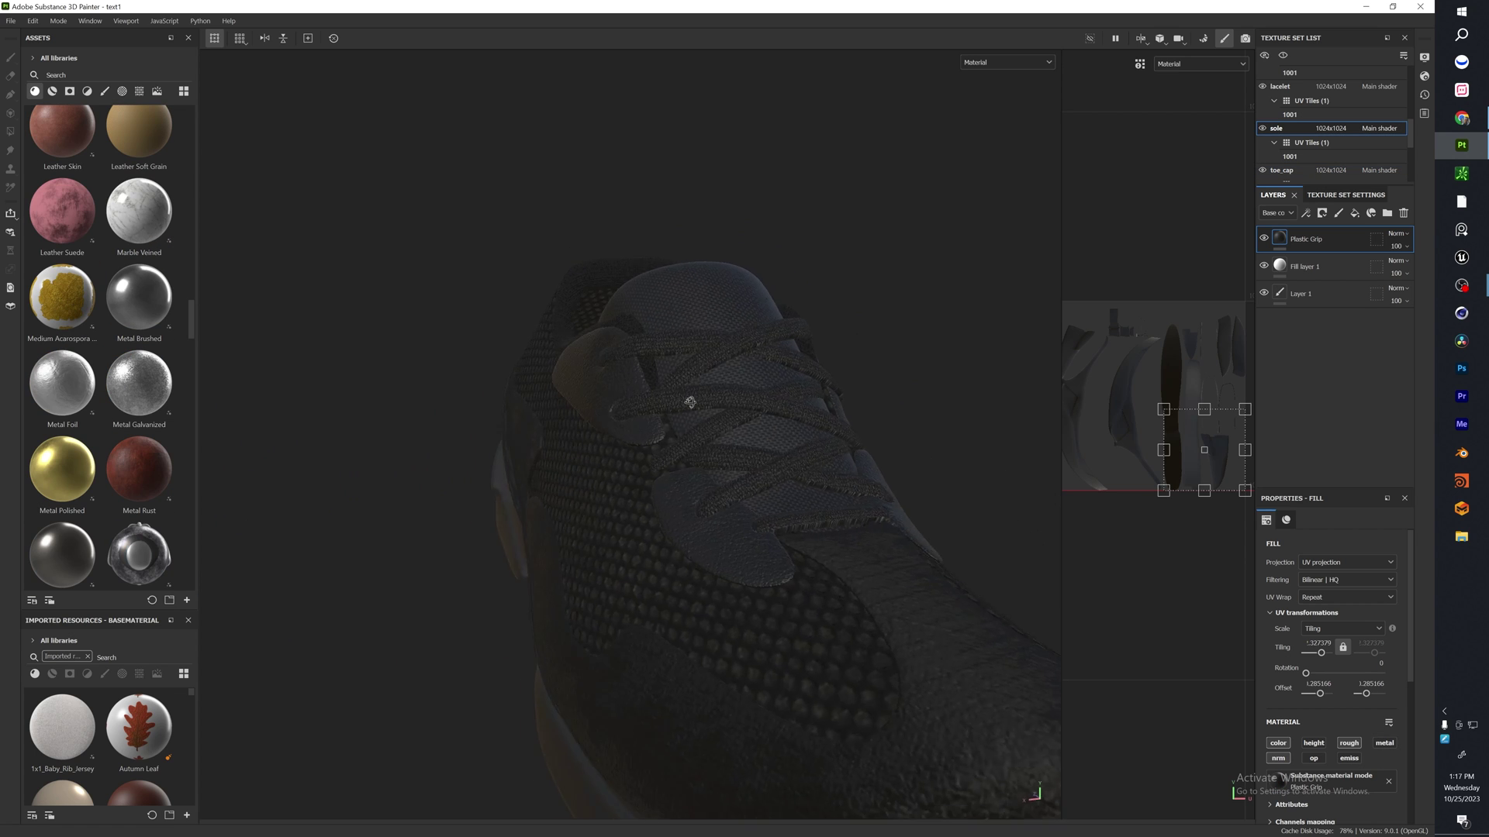
left_click_drag(687, 402, 896, 361, "alt")
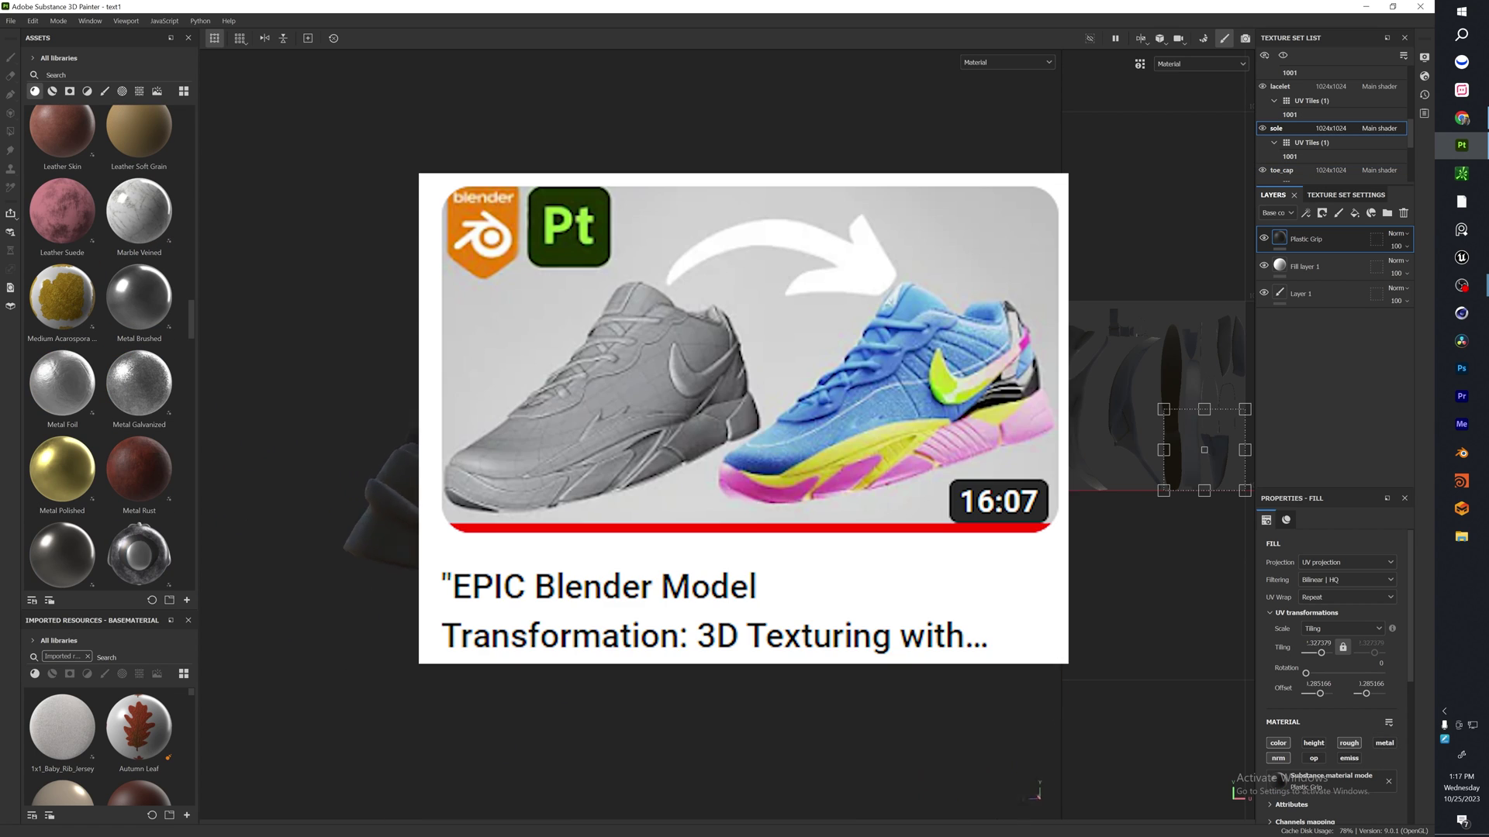
scroll(994, 438, "up", 5)
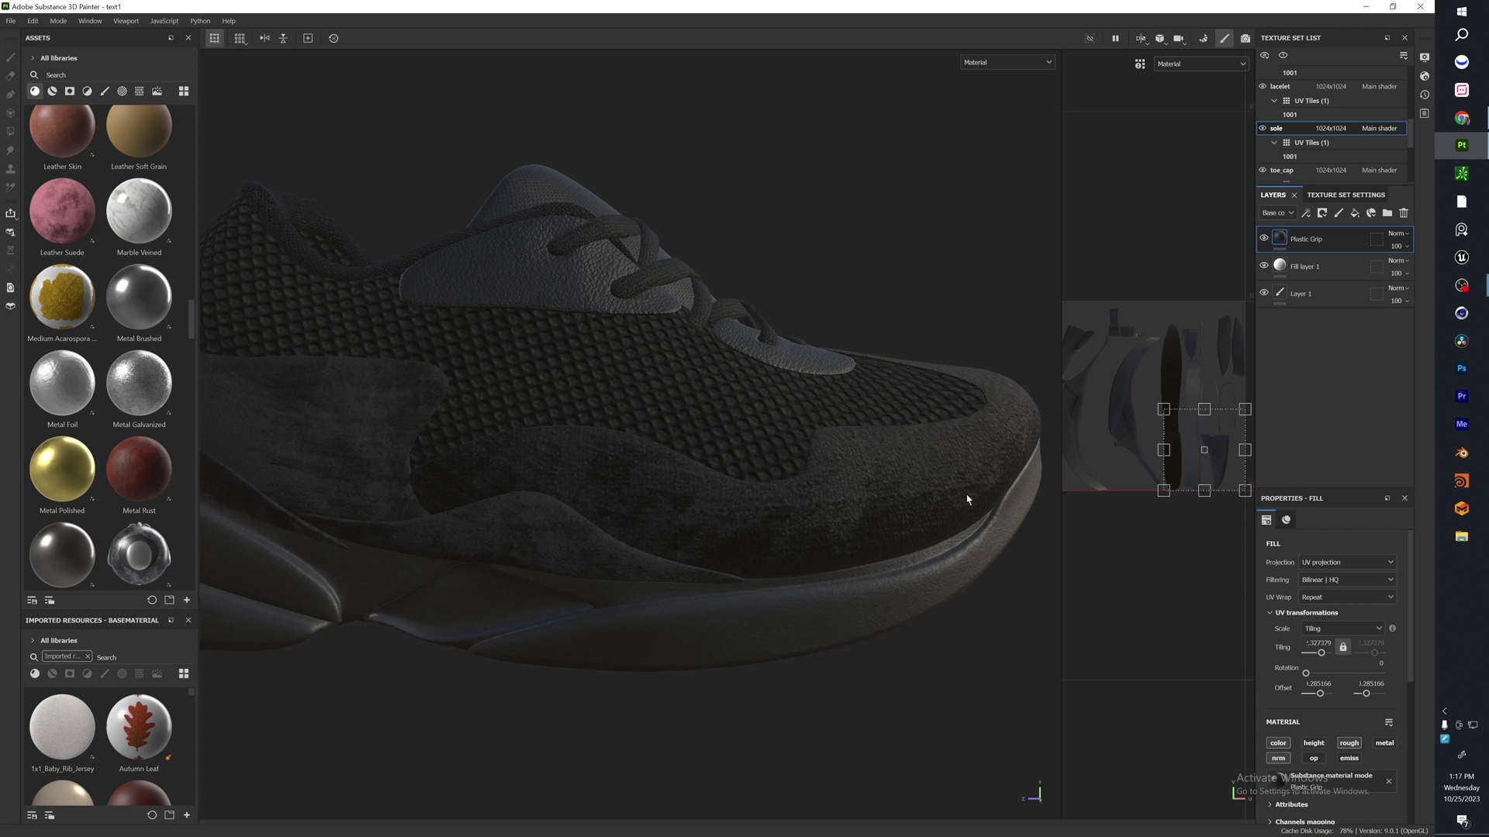
left_click_drag(940, 538, 928, 376, "alt")
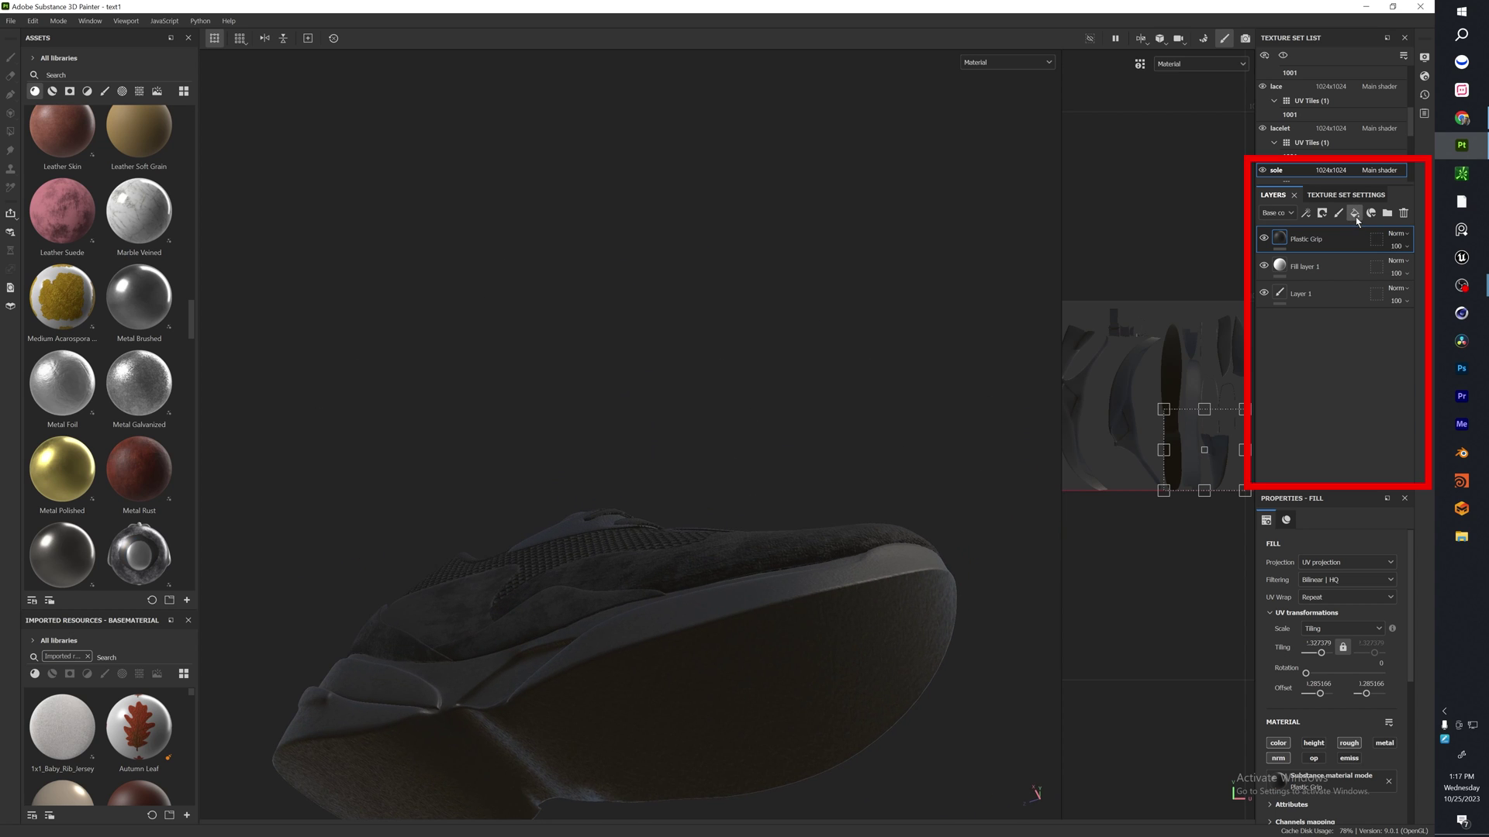
left_click(1355, 216)
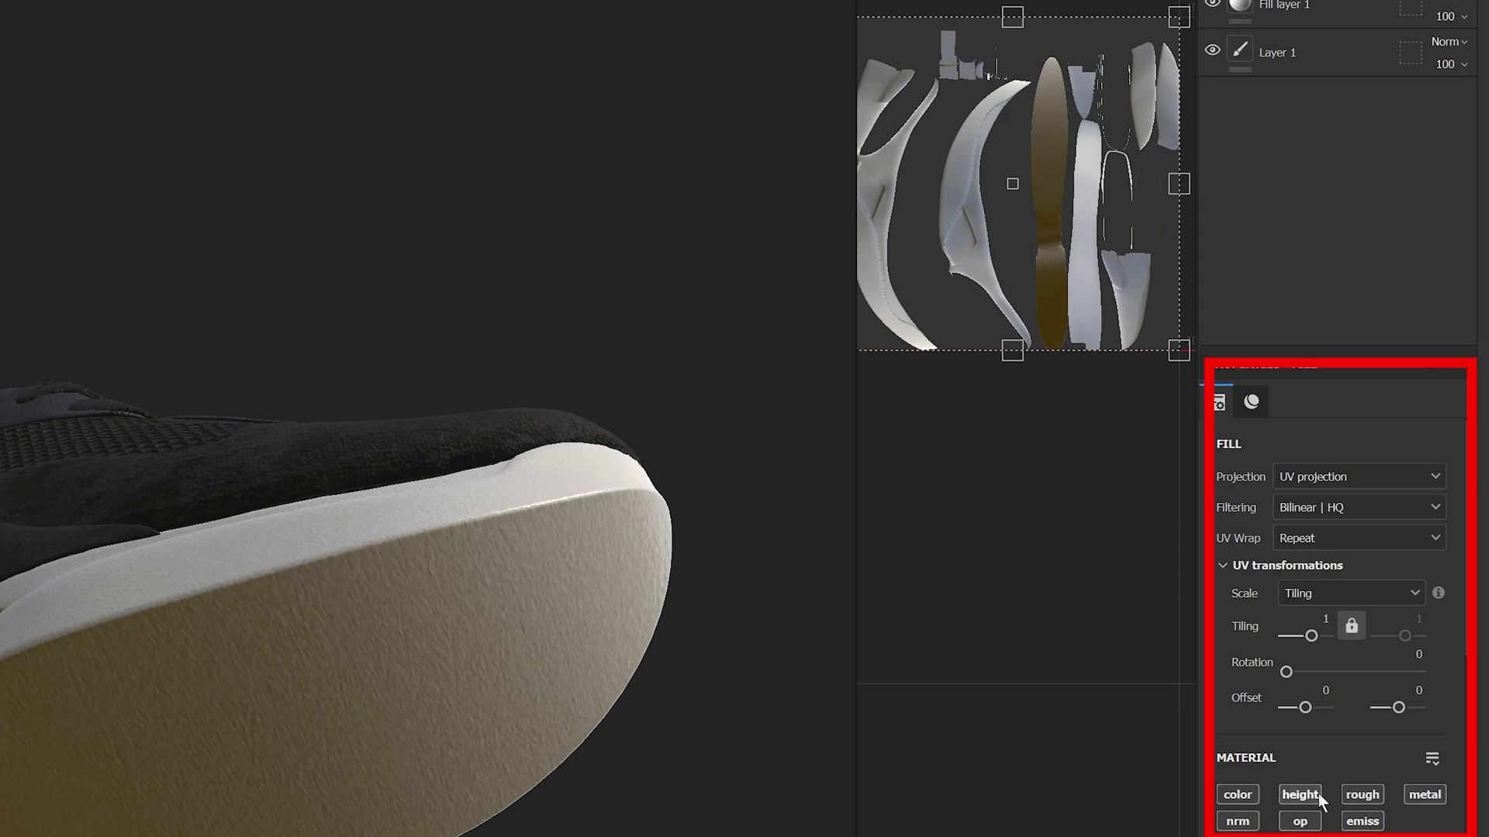
scroll(1318, 794, "down", 5)
scroll(1367, 620, "up", 1)
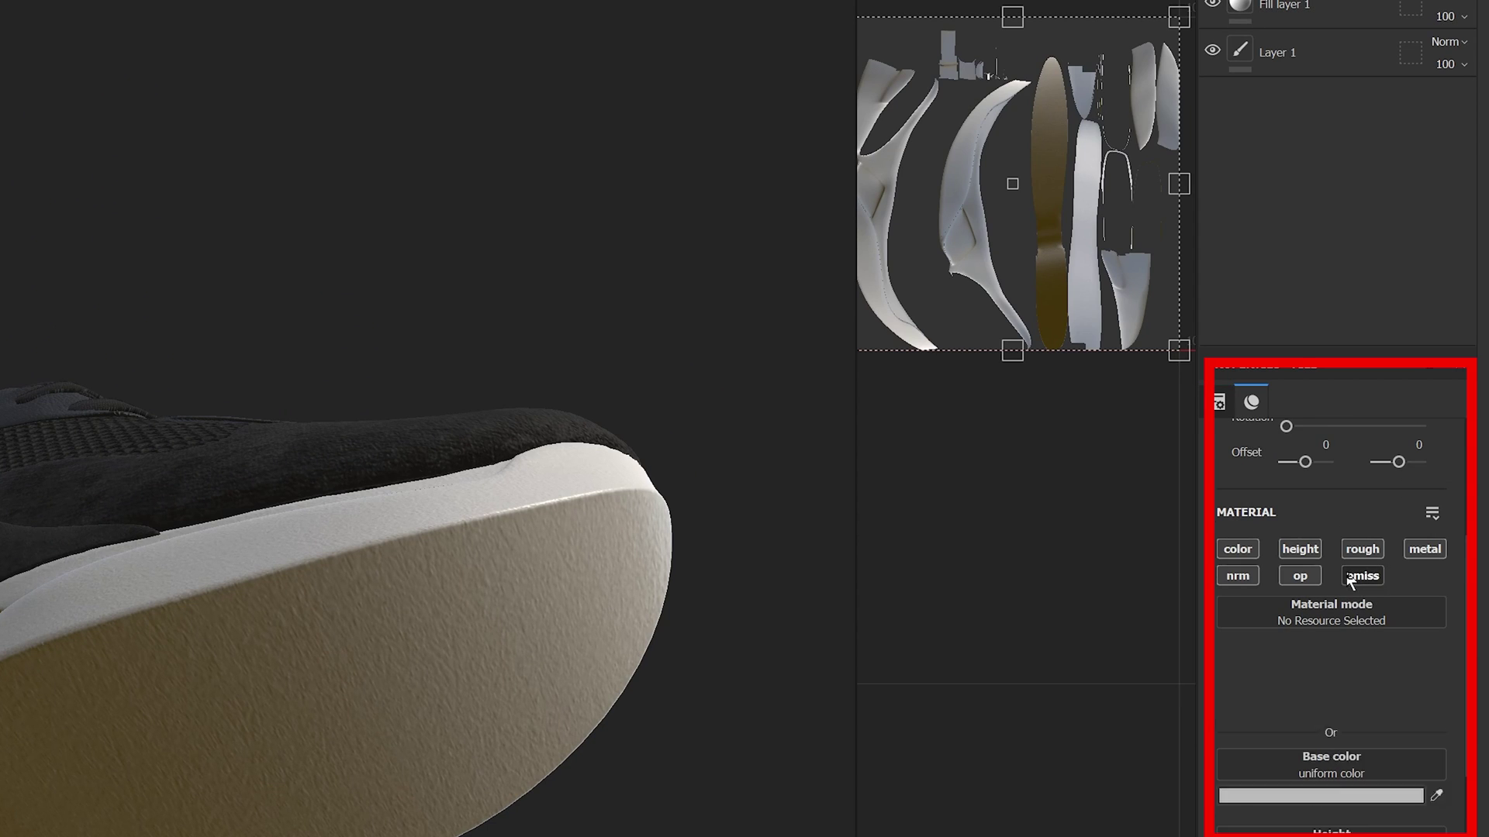
left_click(1237, 549)
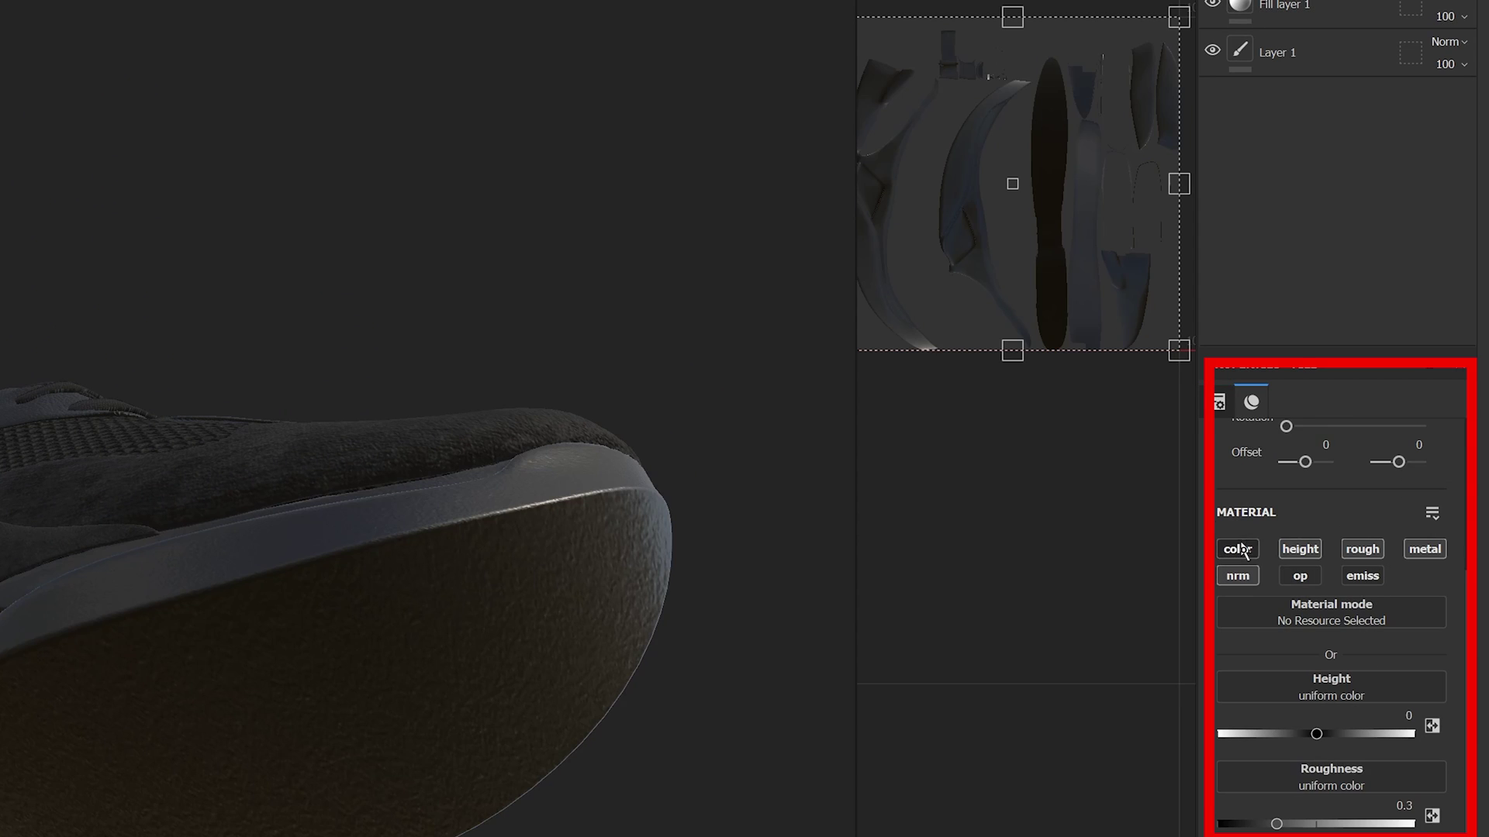
left_click(1377, 552)
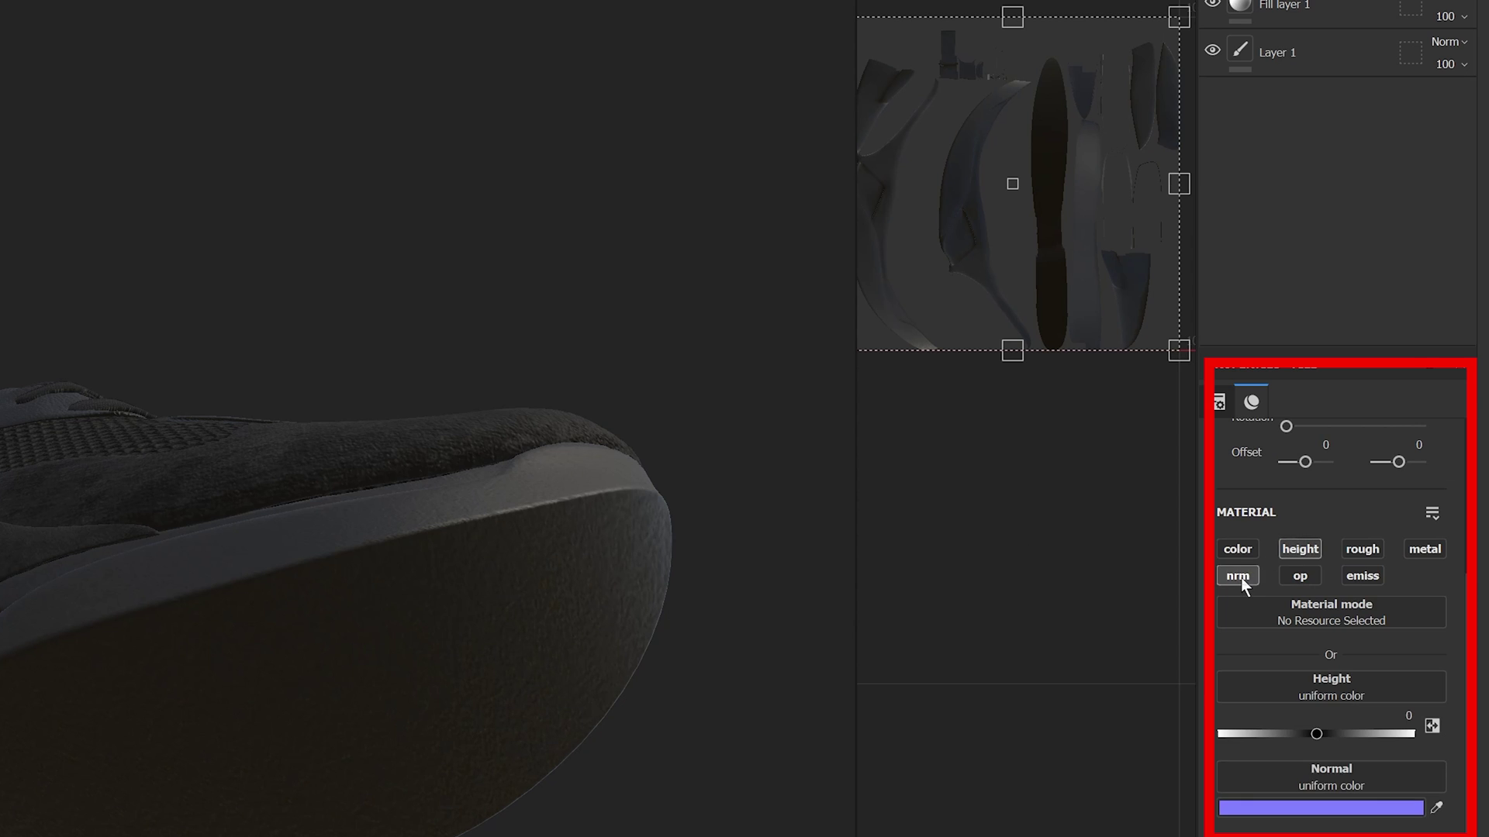
Step: Find a diagonal procedural texture with "dia" and assign Fabric Diagonal Thin to the fill layer's height
left_click(1357, 690)
scroll(1469, 650, "down", 3)
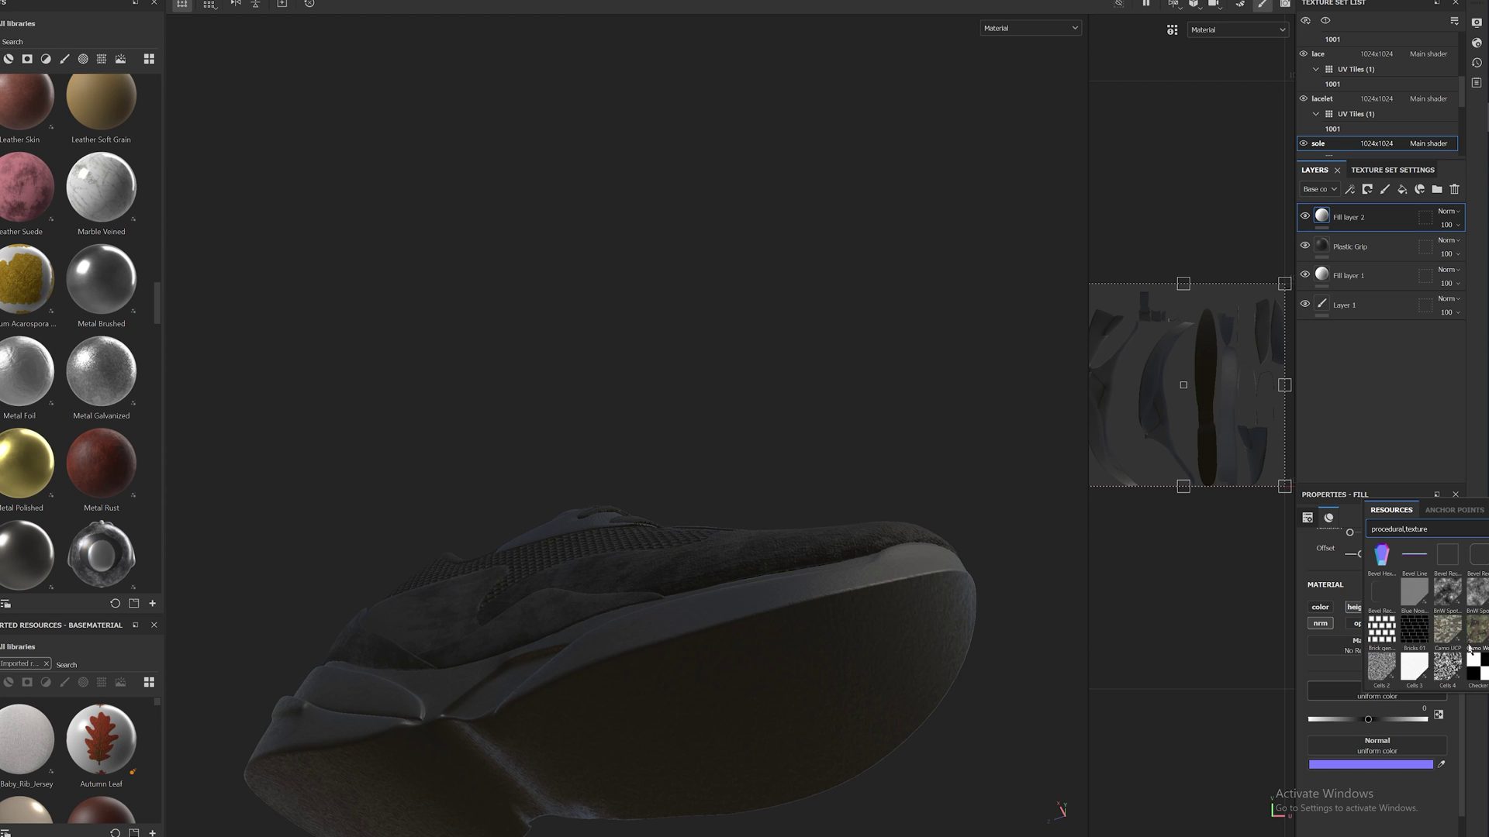
type("dia")
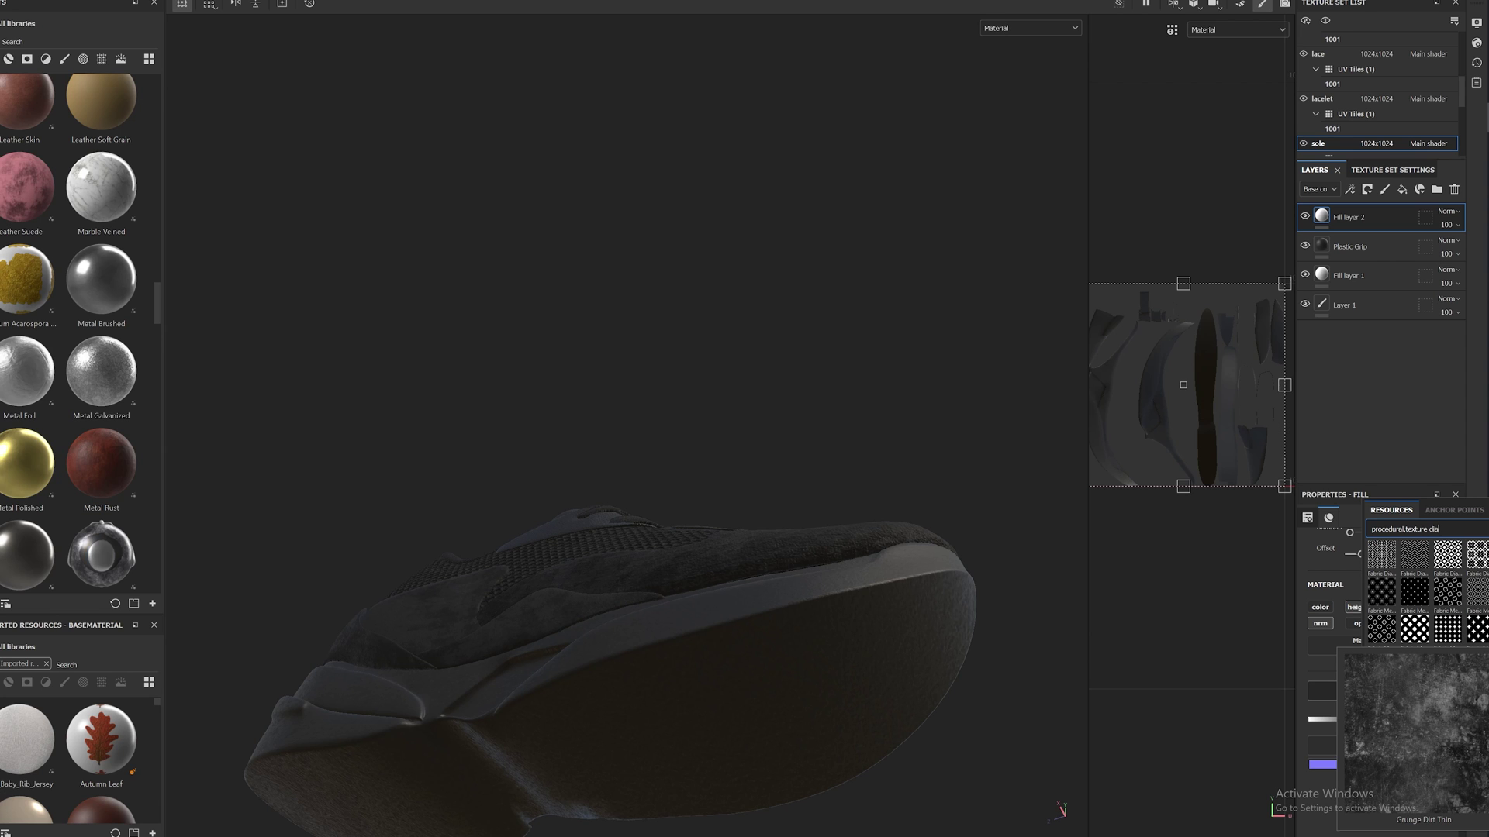
left_click(1414, 555)
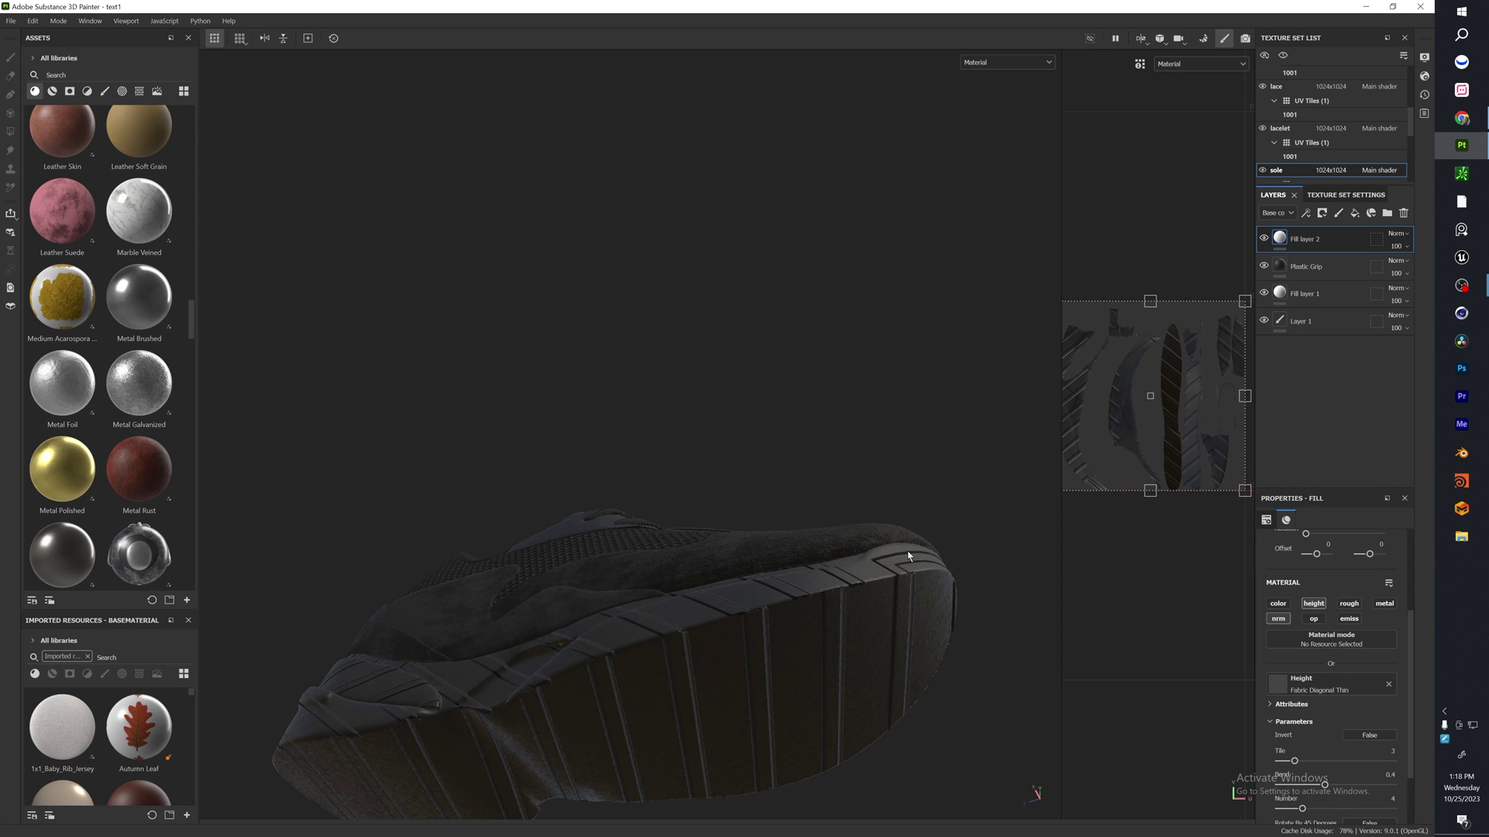
Step: Shrink the fill's UV tile so the diagonal pattern repeats finely across the sole, and add a black mask to Fill layer 2
left_click_drag(909, 555, 1055, 328, "alt")
left_click_drag(1222, 314, 1074, 476)
left_click_drag(856, 469, 1078, 372, "alt")
scroll(1124, 407, "down", 2)
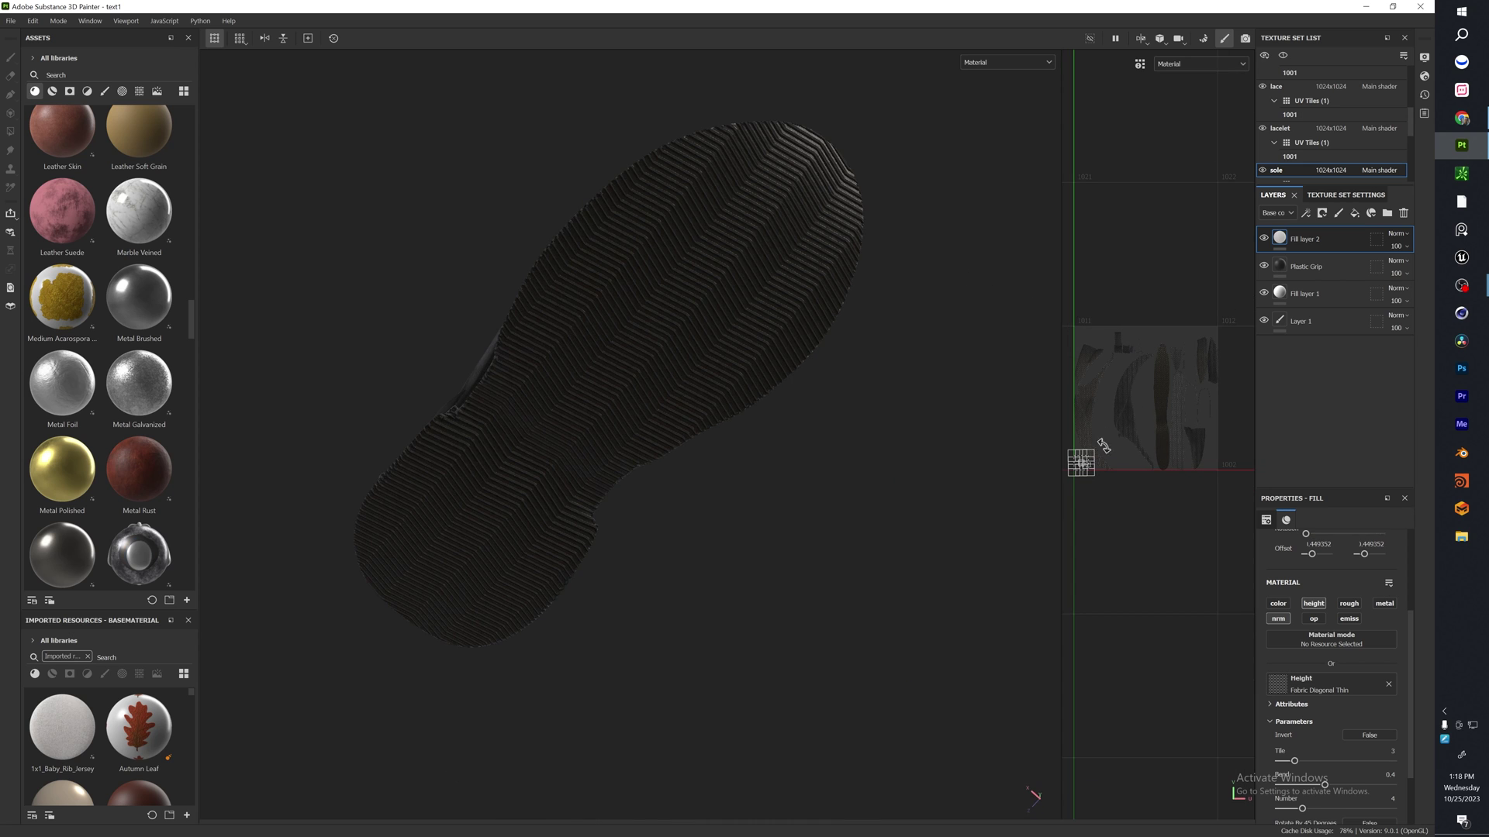
left_click_drag(728, 279, 665, 183, "alt")
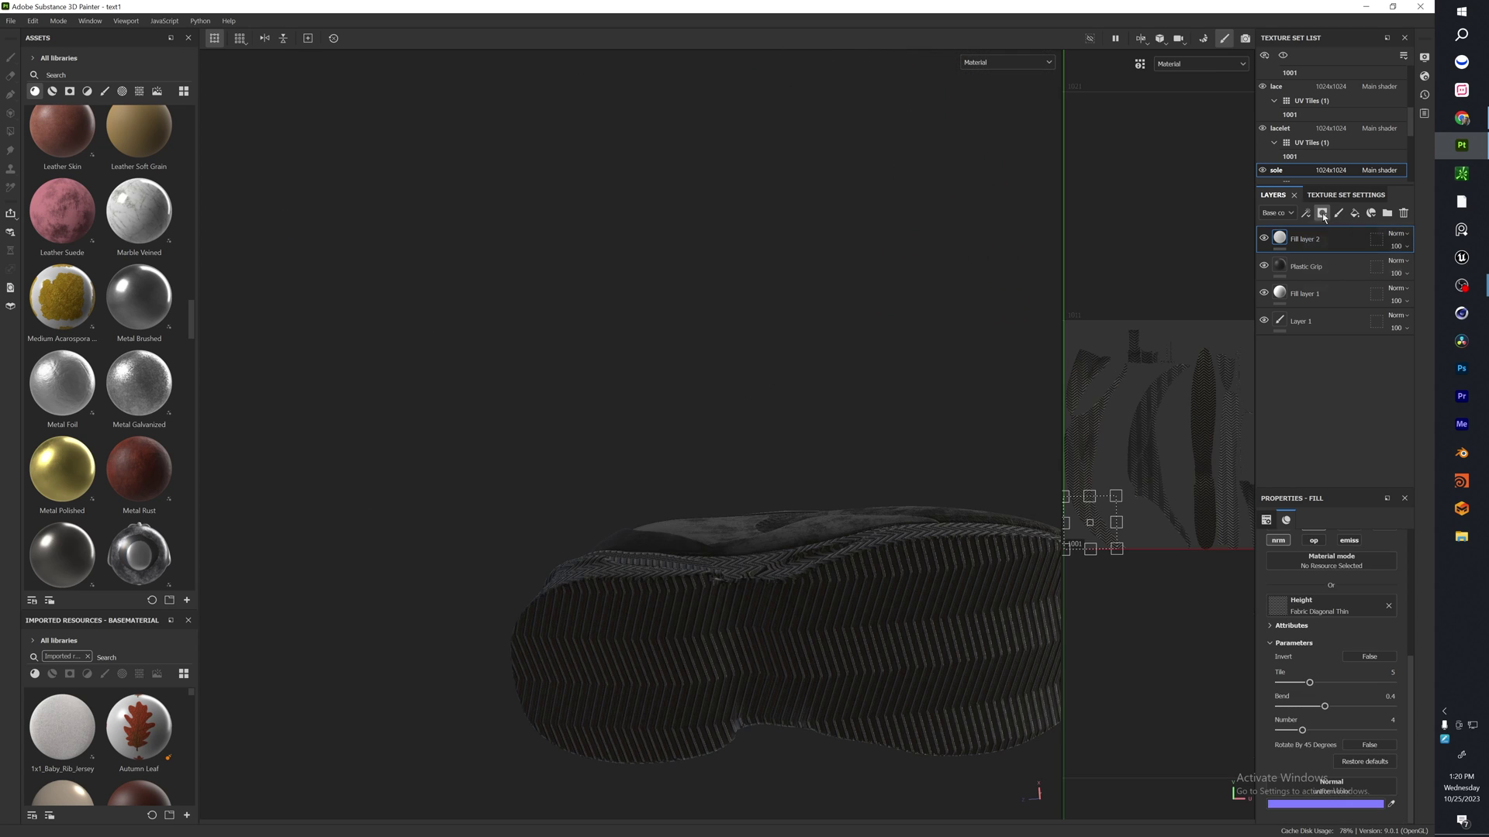
left_click(1322, 214)
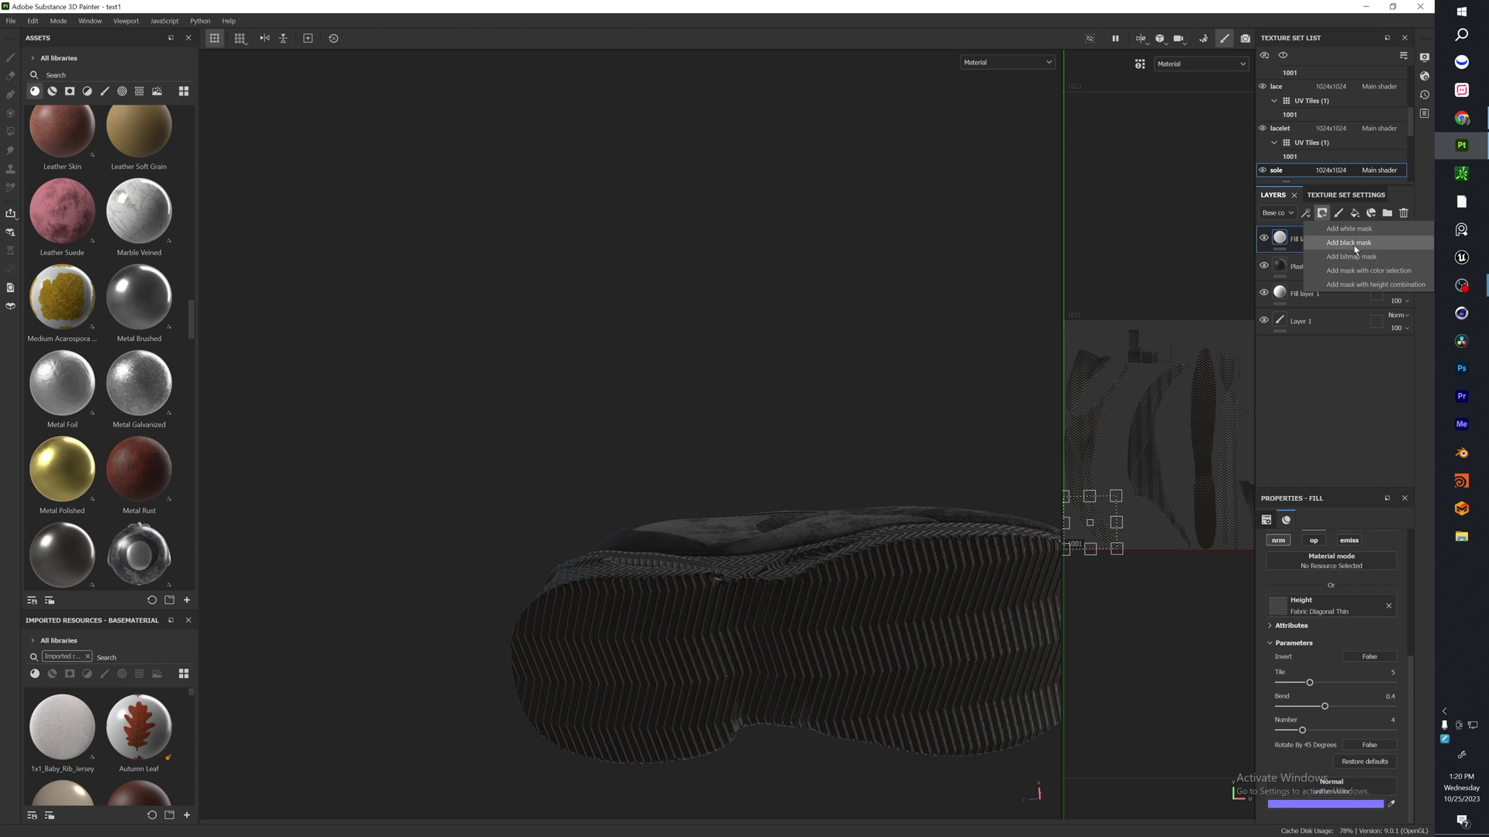
left_click(1355, 246)
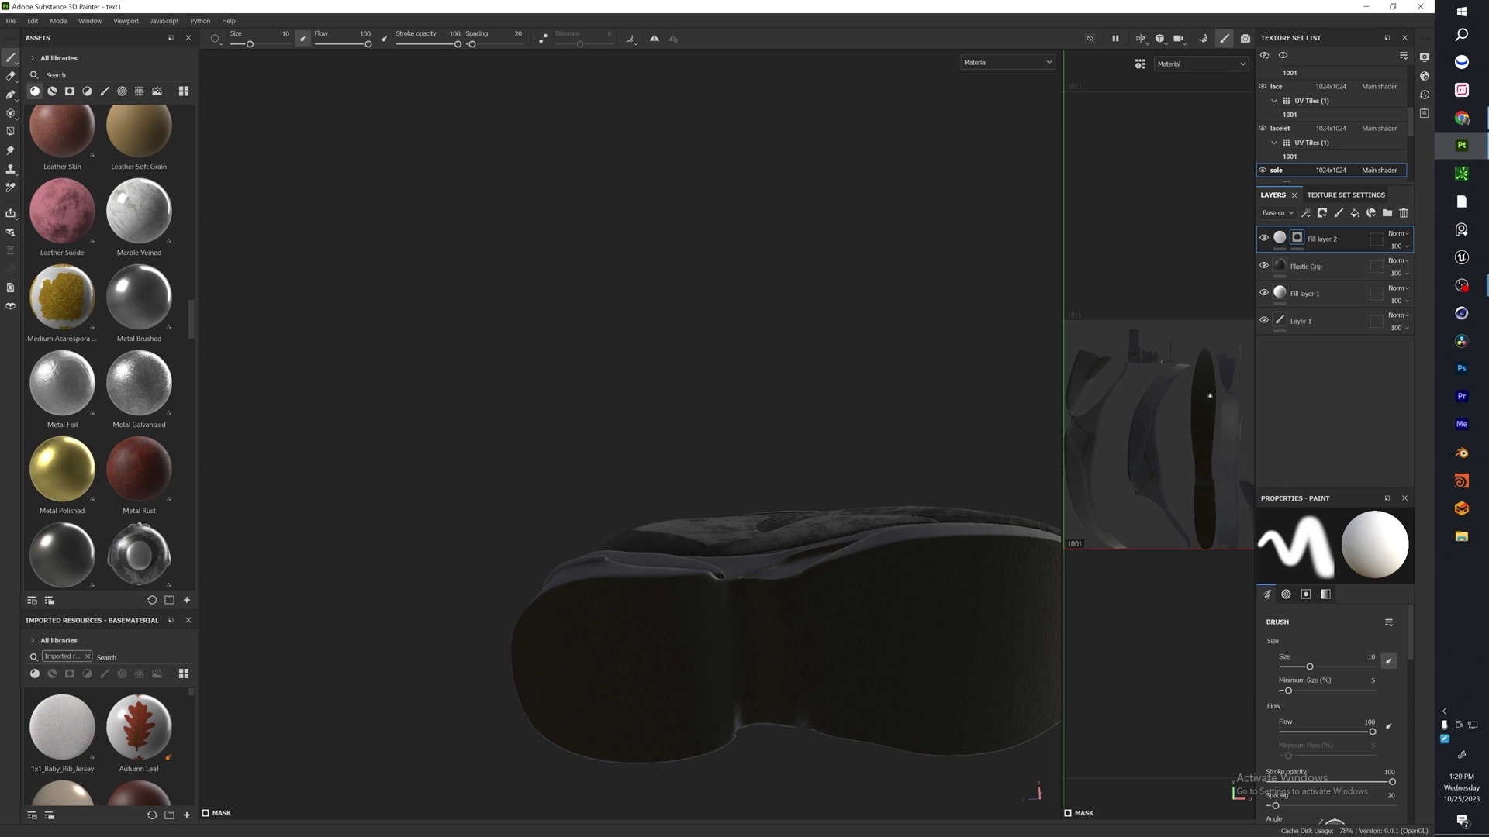
left_click_drag(1209, 391, 1194, 437)
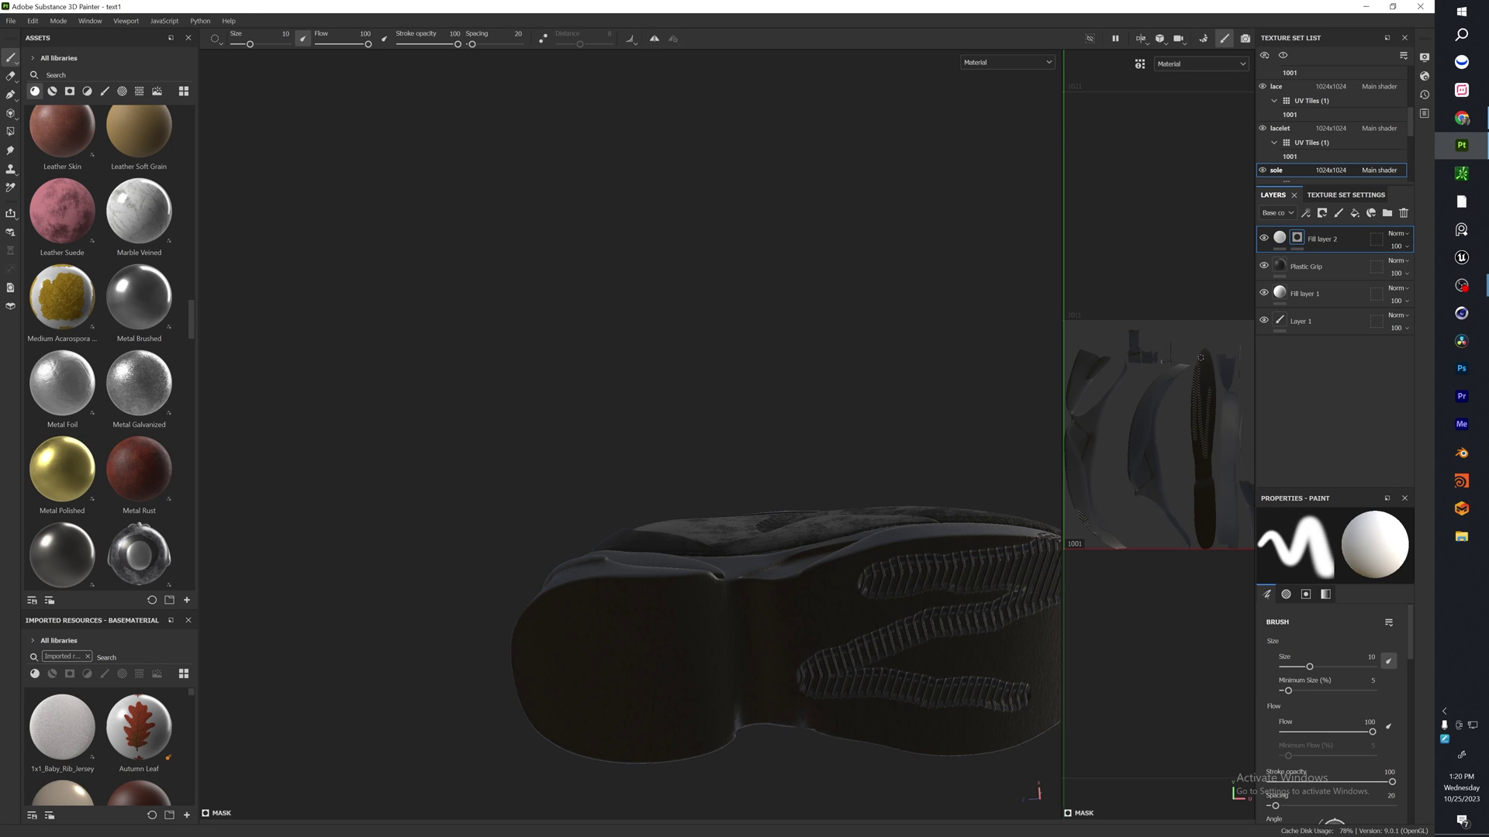
left_click_drag(1202, 355, 1202, 391)
mouse_move(982, 452)
left_mouse_down("alt")
mouse_move(967, 489)
mouse_move(803, 532)
mouse_move(696, 327)
mouse_move(817, 379)
mouse_move(846, 431)
left_mouse_up("alt")
scroll(867, 434, "up", 3)
key("ctrl+z")
key("ctrl+z")
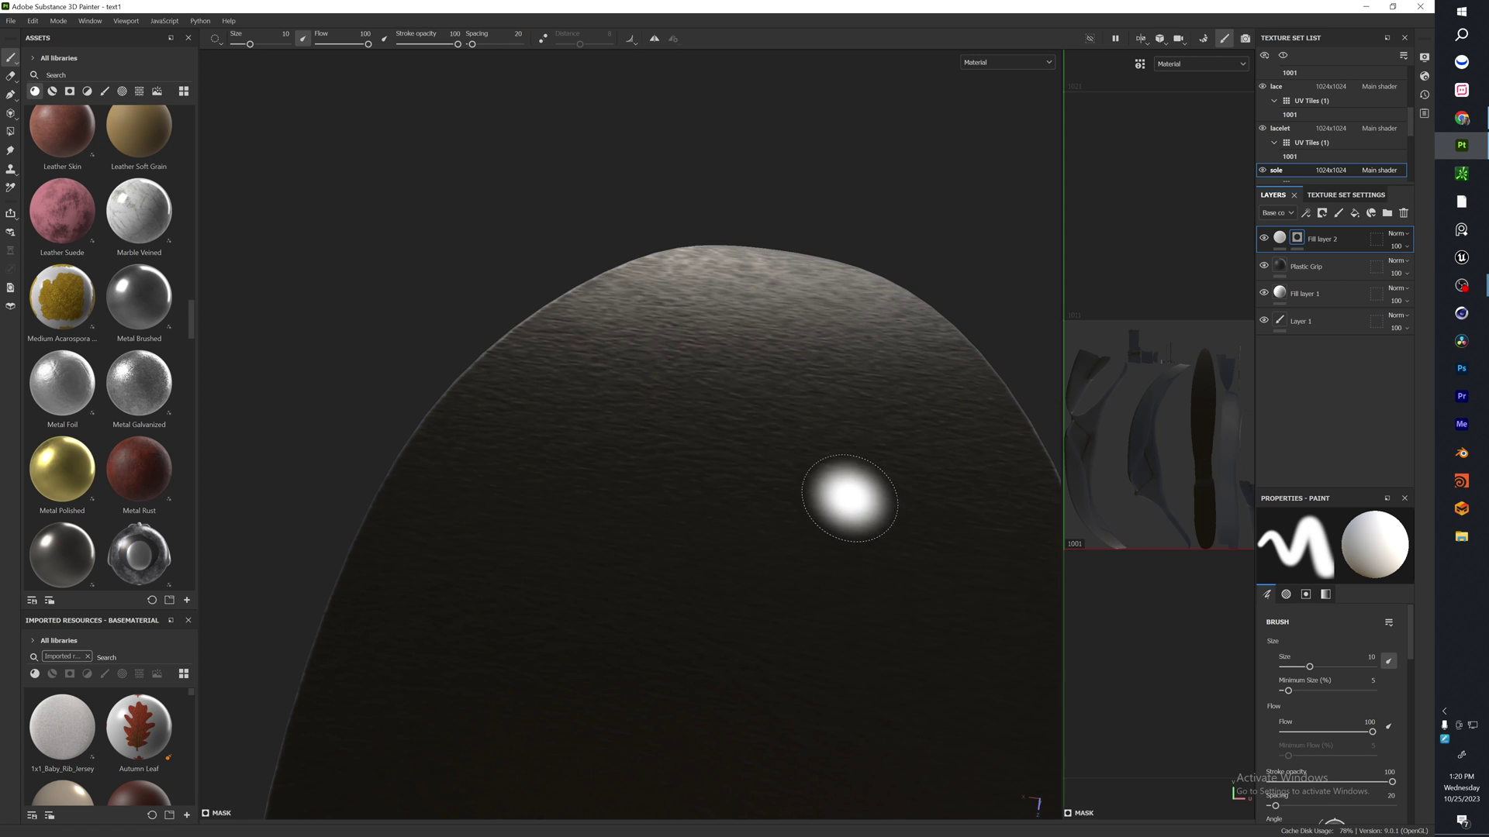
Step: Paint Fill layer 2's mask over the forefoot and middle of the shoe's underside to reveal the tread pattern
mouse_move(856, 481)
left_mouse_down()
mouse_move(799, 558)
mouse_move(744, 387)
mouse_move(770, 466)
left_mouse_up()
scroll(779, 496, "down", 3)
mouse_move(784, 525)
left_mouse_down("alt")
mouse_move(765, 529)
mouse_move(777, 542)
mouse_move(817, 514)
mouse_move(712, 728)
mouse_move(733, 601)
mouse_move(724, 505)
mouse_move(646, 677)
mouse_move(643, 658)
left_mouse_up("alt")
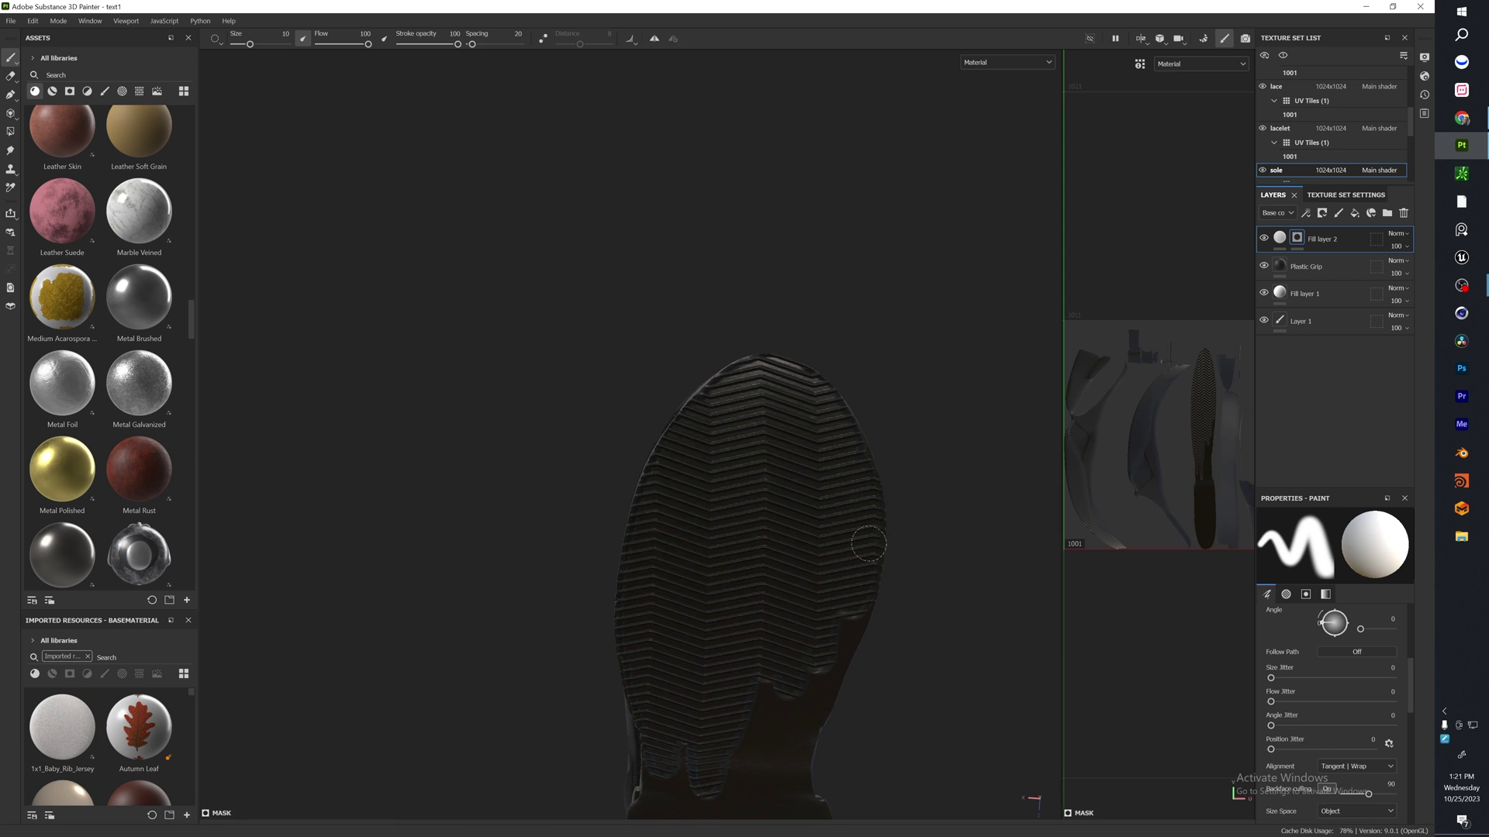
mouse_move(864, 545)
left_mouse_down()
mouse_move(821, 690)
mouse_move(755, 705)
mouse_move(795, 785)
left_mouse_up()
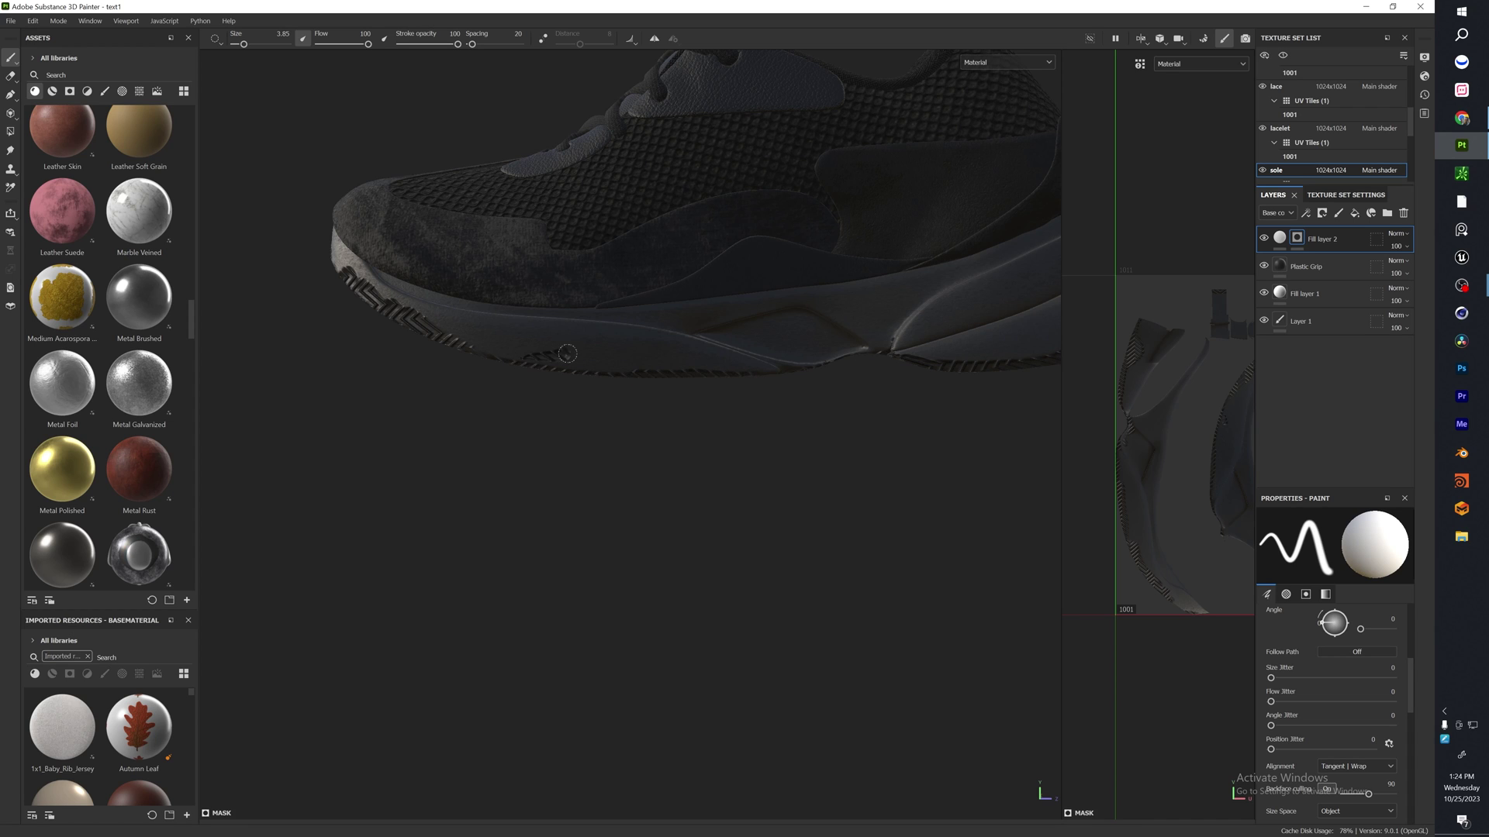
Step: Paint the tread pattern into the mask along the lower side edge of the sole near the toe
left_click_drag(567, 354, 663, 361)
left_click_drag(599, 354, 595, 338, "alt")
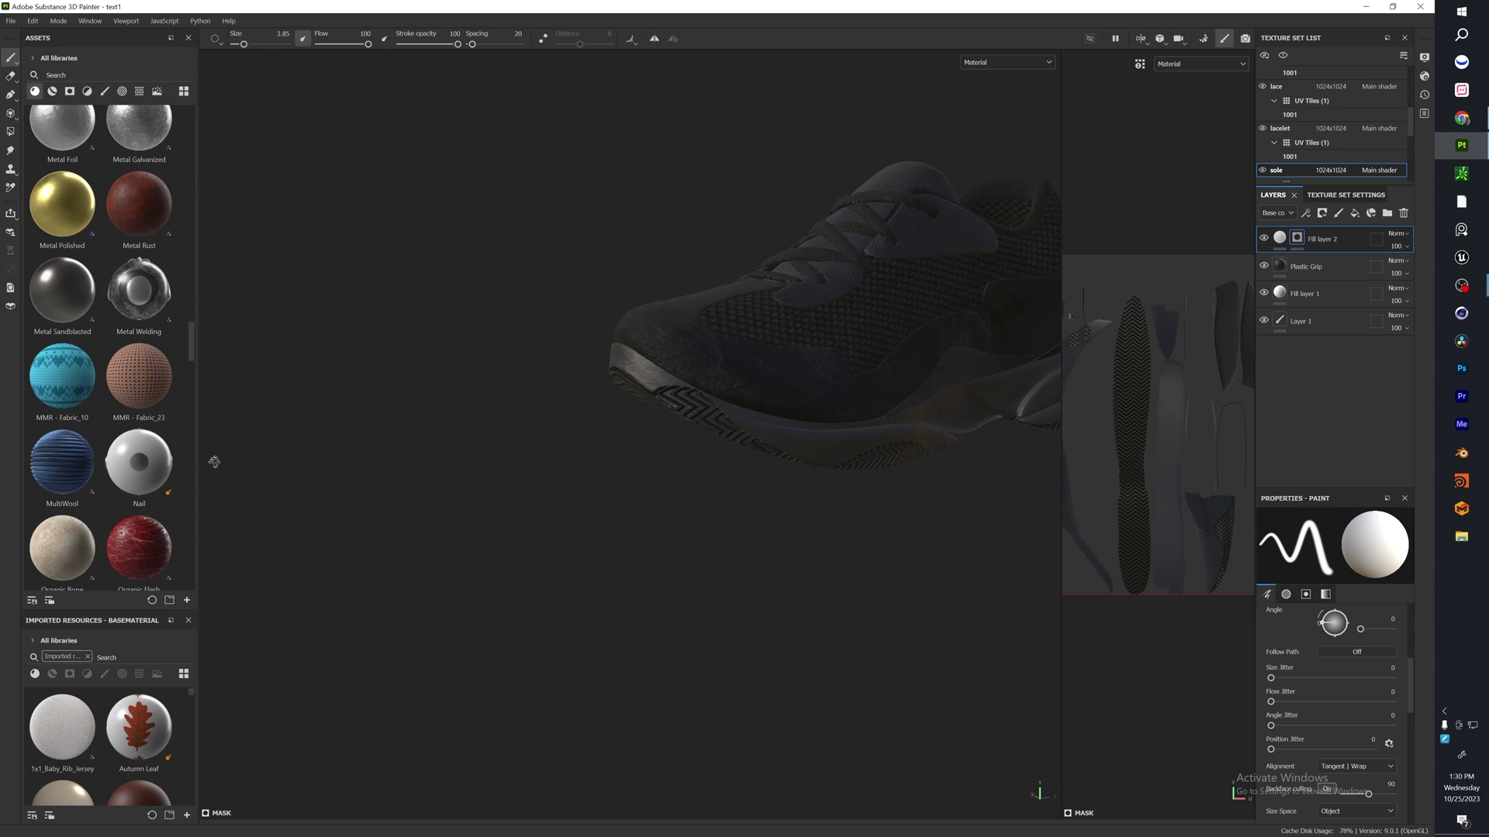
left_click_drag(213, 462, 654, 404, "alt")
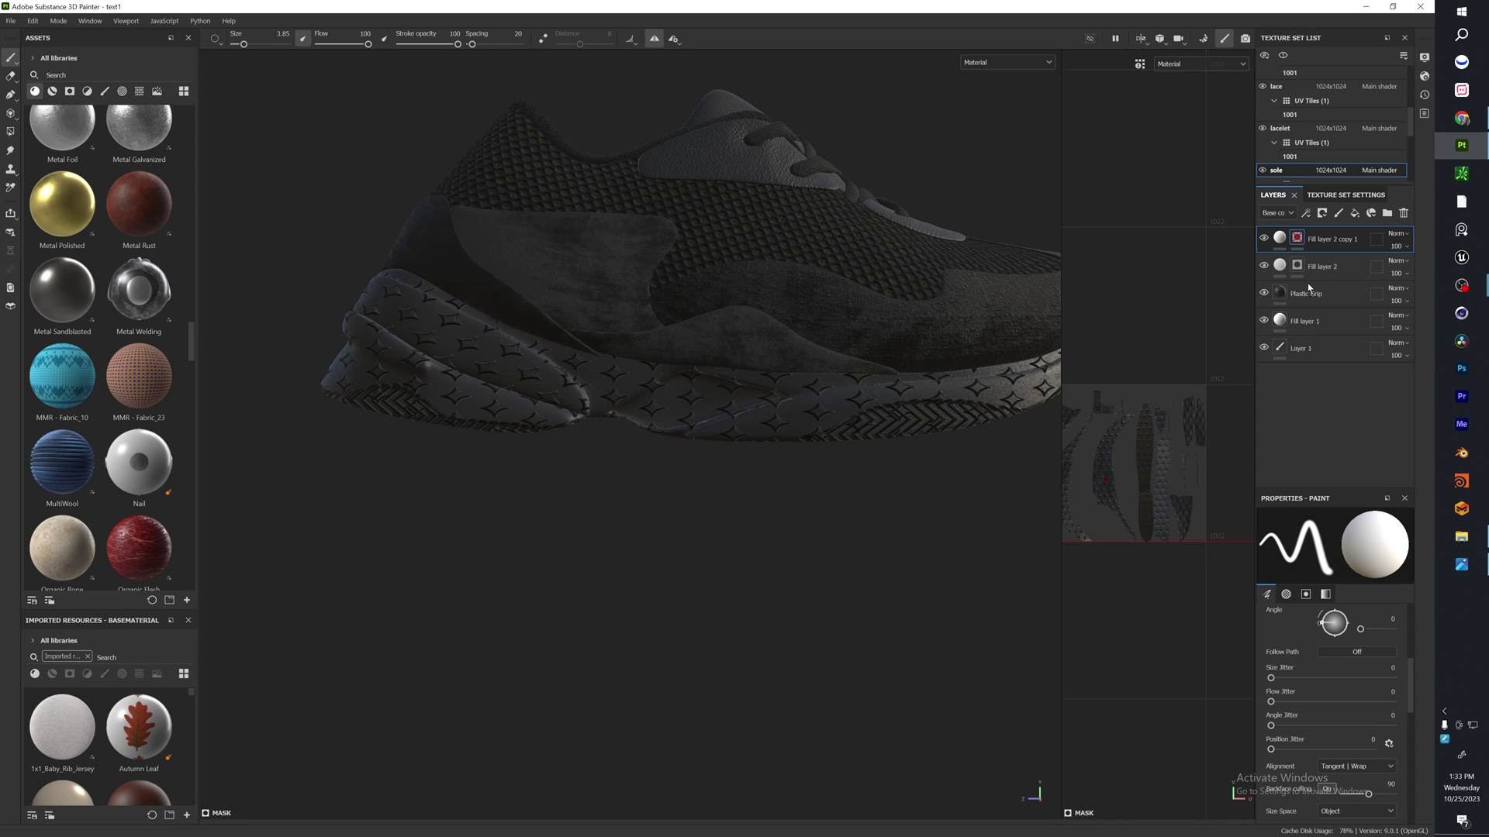
Step: Shrink the UV tile of Fill layer 2 copy 1 and set its height pattern's Curve to 1 and Border Width to 0.39
left_click(1280, 237)
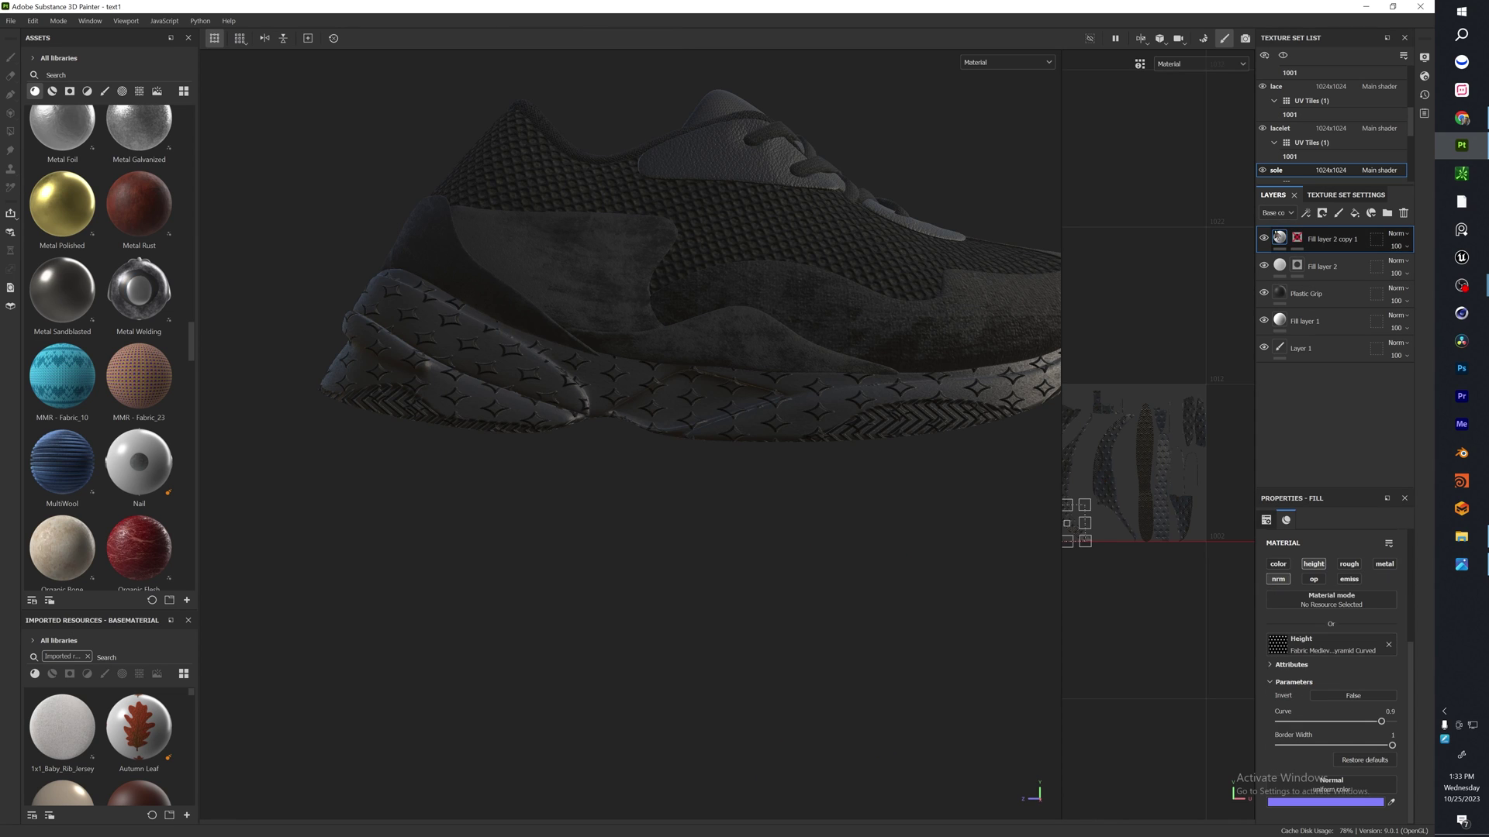
left_click_drag(1084, 507, 1042, 552)
scroll(1100, 491, "up", 3)
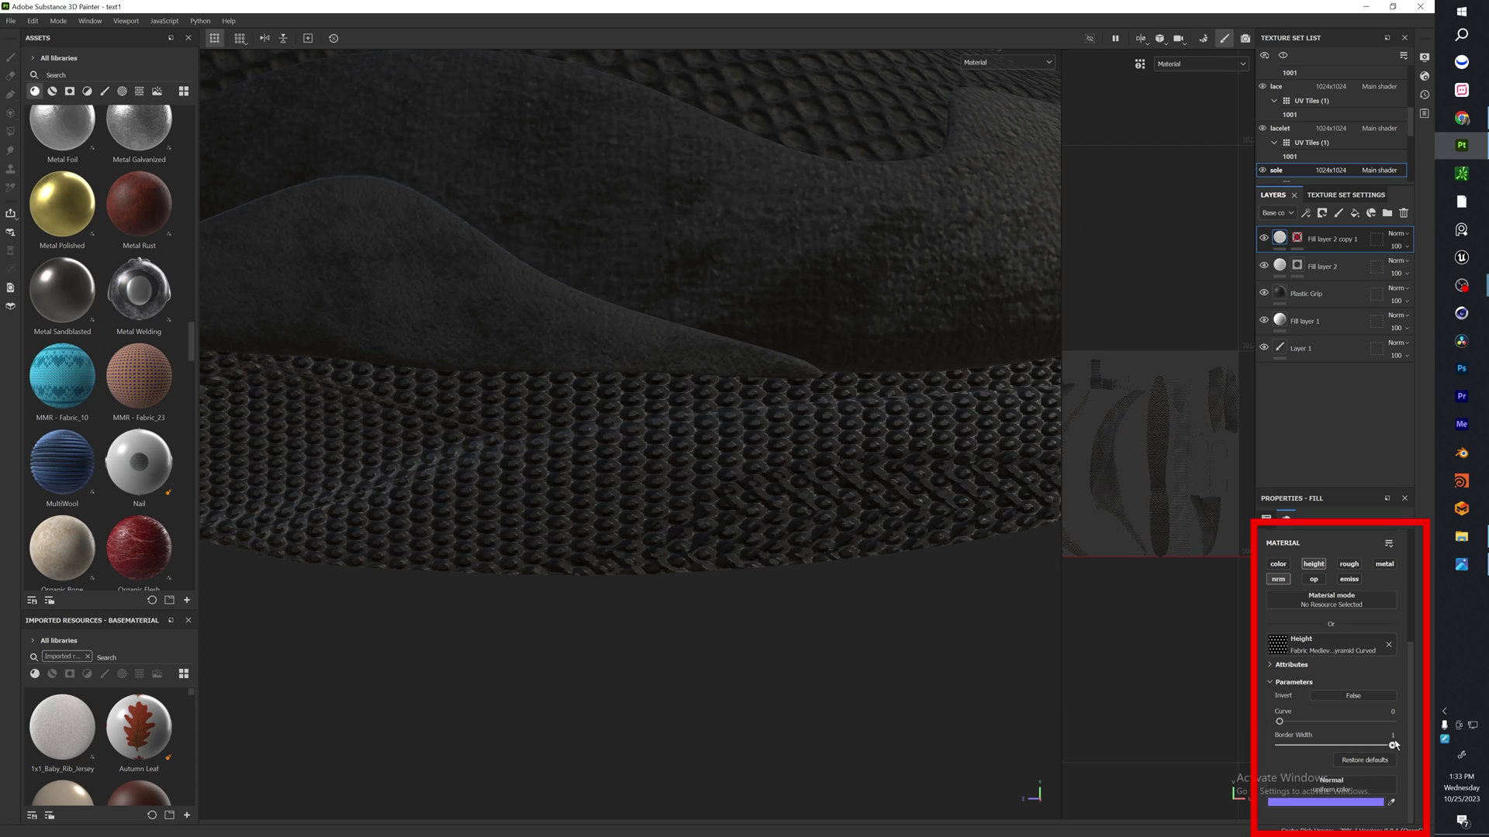
mouse_move(1392, 745)
left_mouse_down()
mouse_move(1320, 740)
mouse_move(1388, 721)
left_mouse_up()
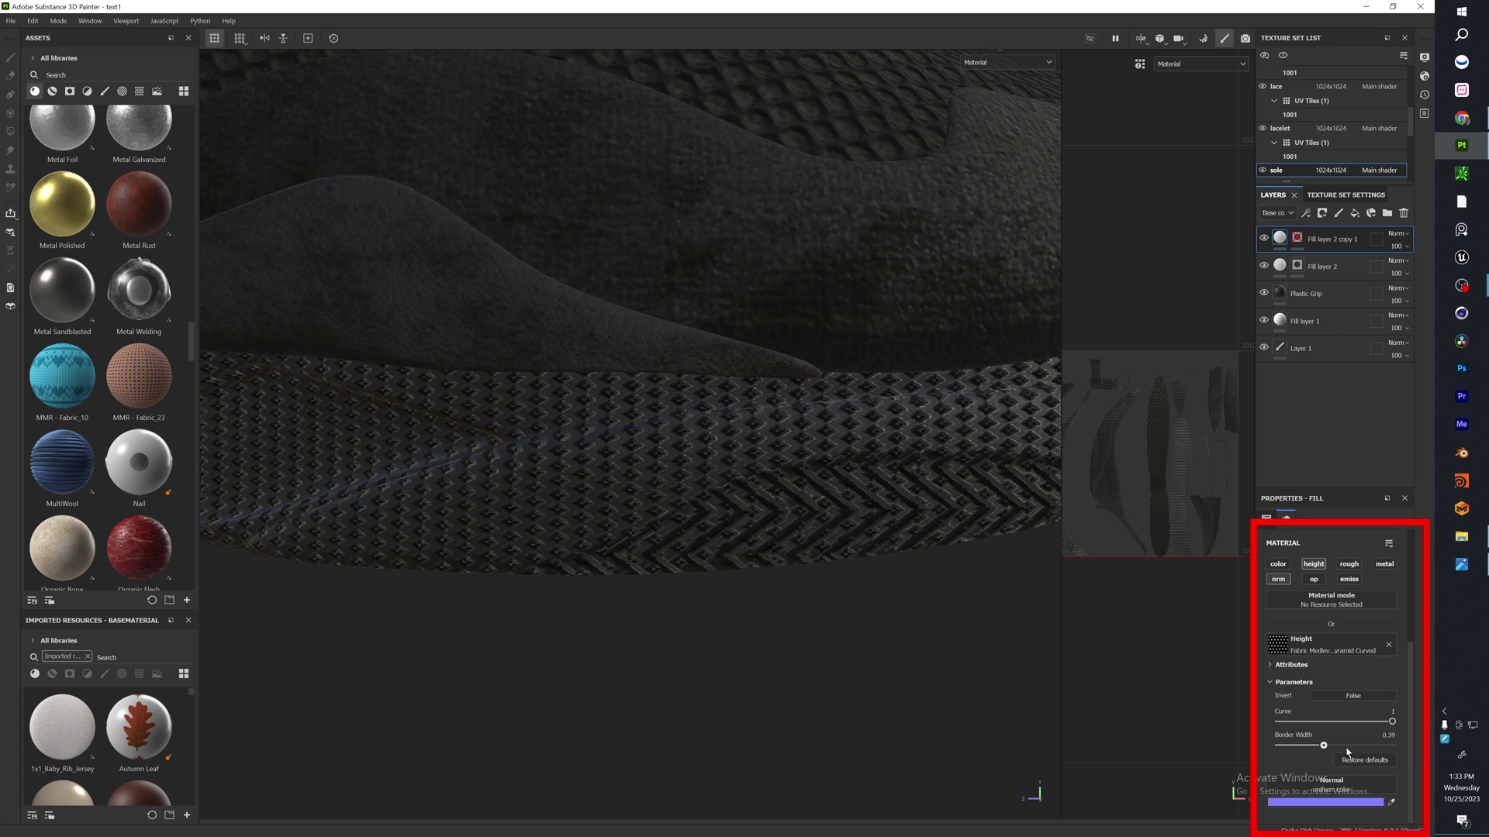
Step: Re-enable the mask of Fill layer 2 copy 1 and paint the pattern along the midsole band just below the upper
right_click(1296, 237)
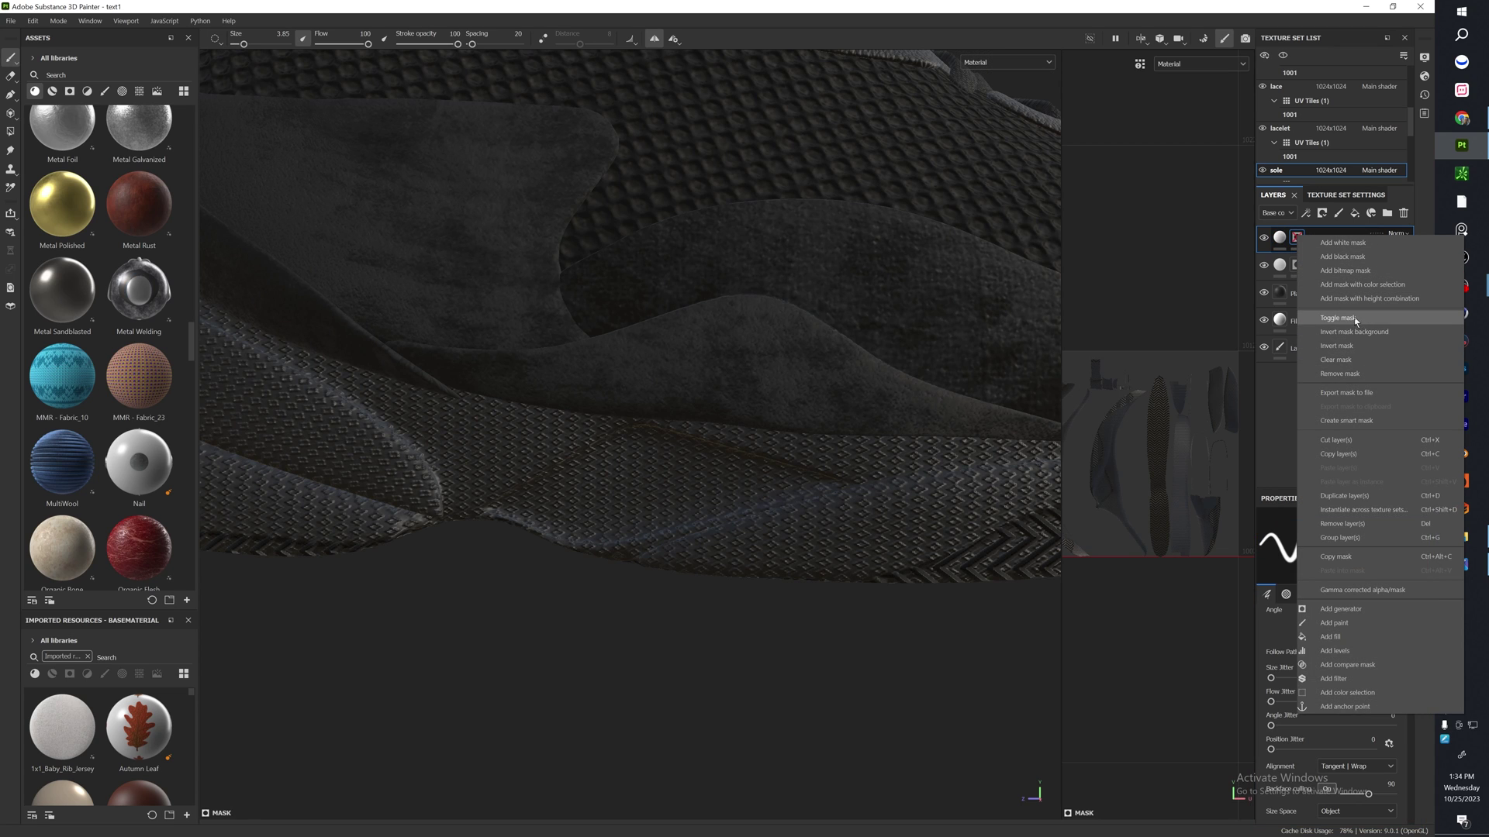
left_click(1351, 318)
scroll(904, 538, "down", 3)
middle_click_drag(897, 504, 449, 342, "alt")
mouse_move(510, 344)
left_mouse_down()
mouse_move(539, 363)
mouse_move(527, 376)
mouse_move(432, 344)
mouse_move(574, 359)
mouse_move(550, 365)
mouse_move(616, 355)
mouse_move(664, 326)
mouse_move(631, 329)
mouse_move(595, 360)
mouse_move(959, 306)
left_mouse_up()
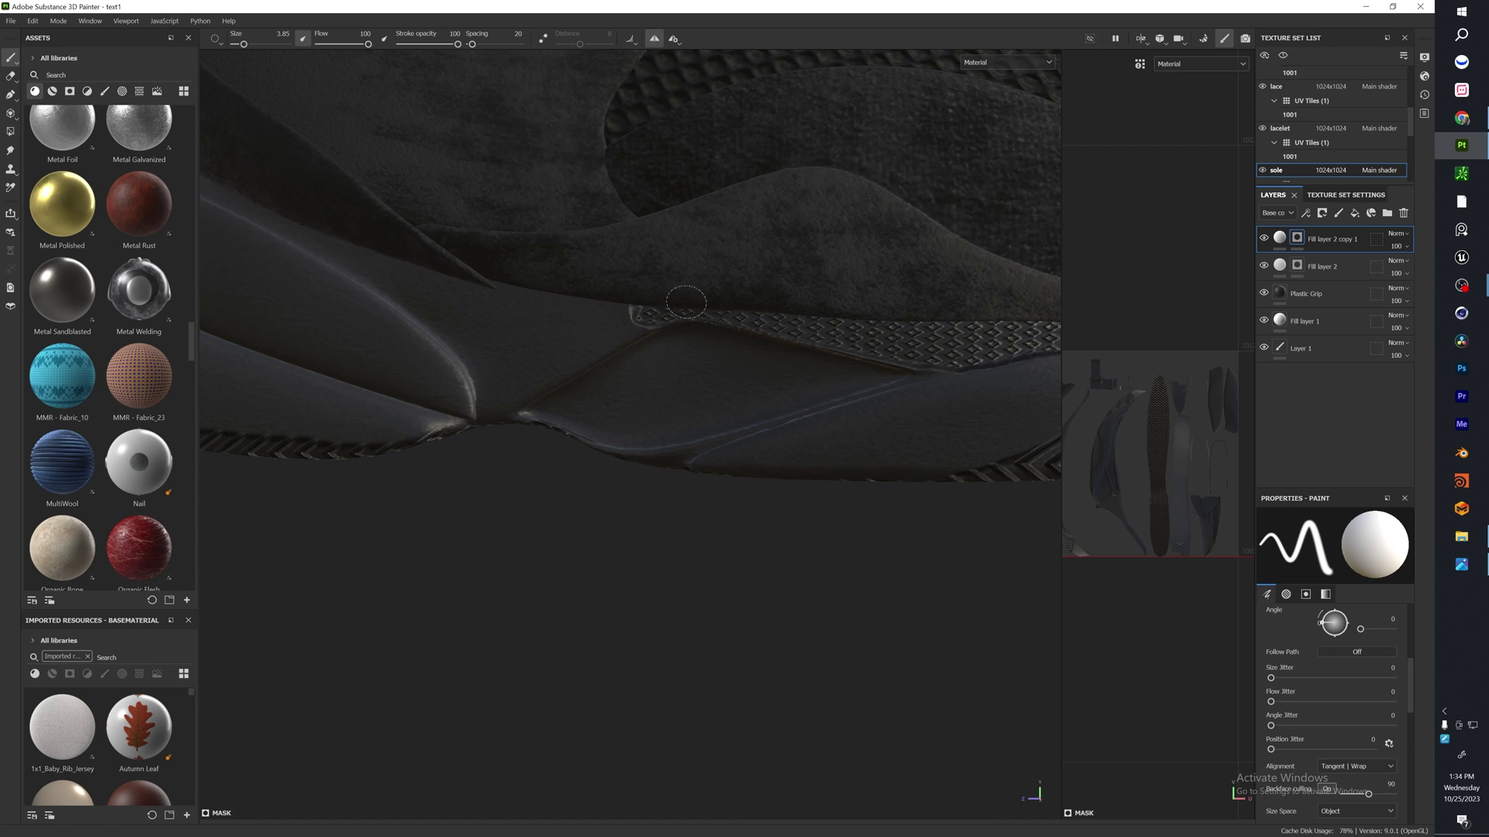
mouse_move(682, 306)
left_mouse_down()
mouse_move(496, 416)
mouse_move(514, 307)
left_mouse_up()
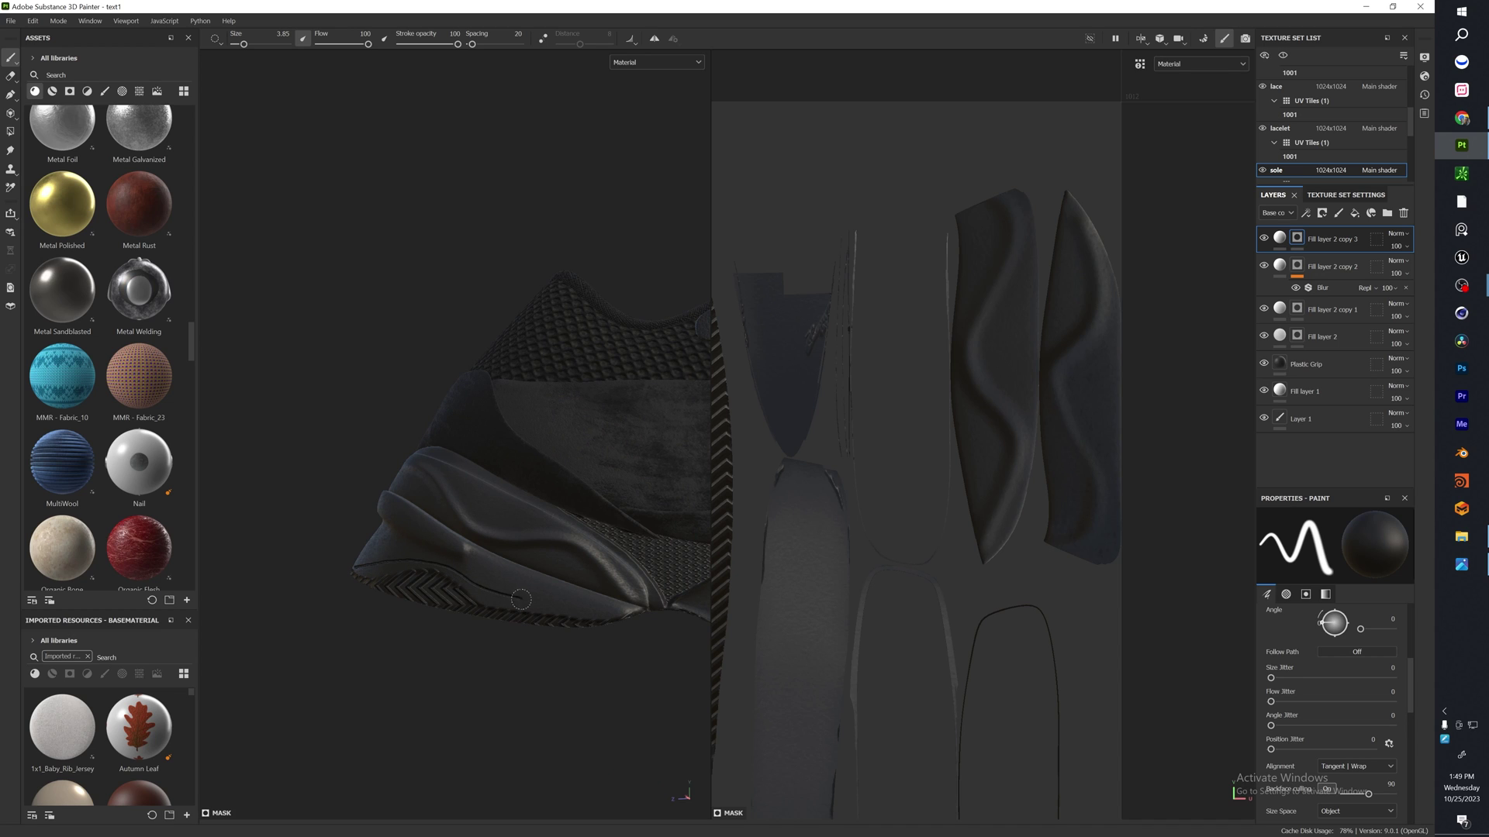
Step: Touch up the gap in the groove line above the heel tread on the mask of Fill layer 2 copy 3
left_click_drag(603, 610, 422, 569, "alt")
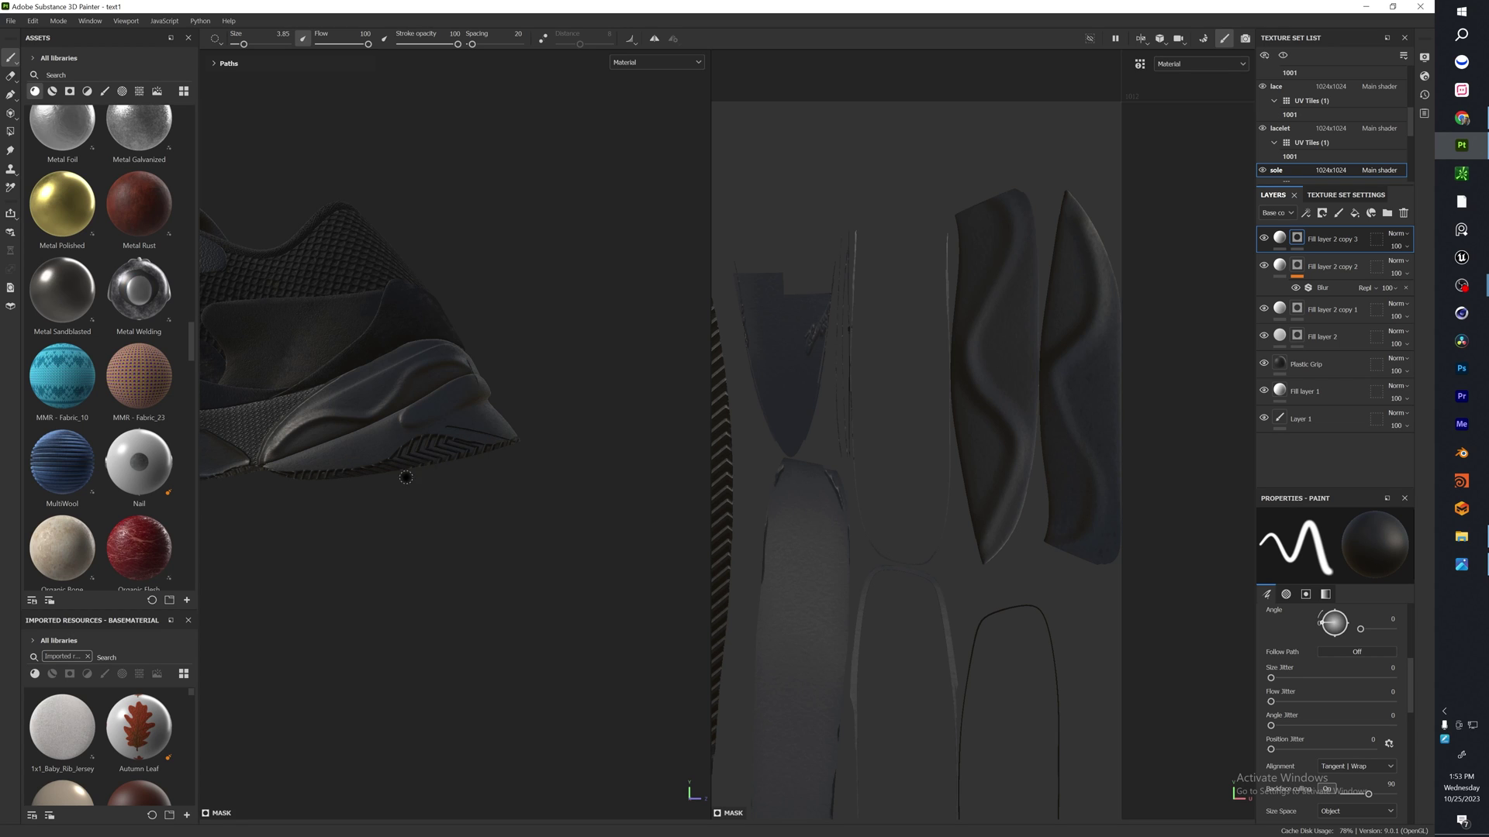
scroll(405, 402, "up", 5)
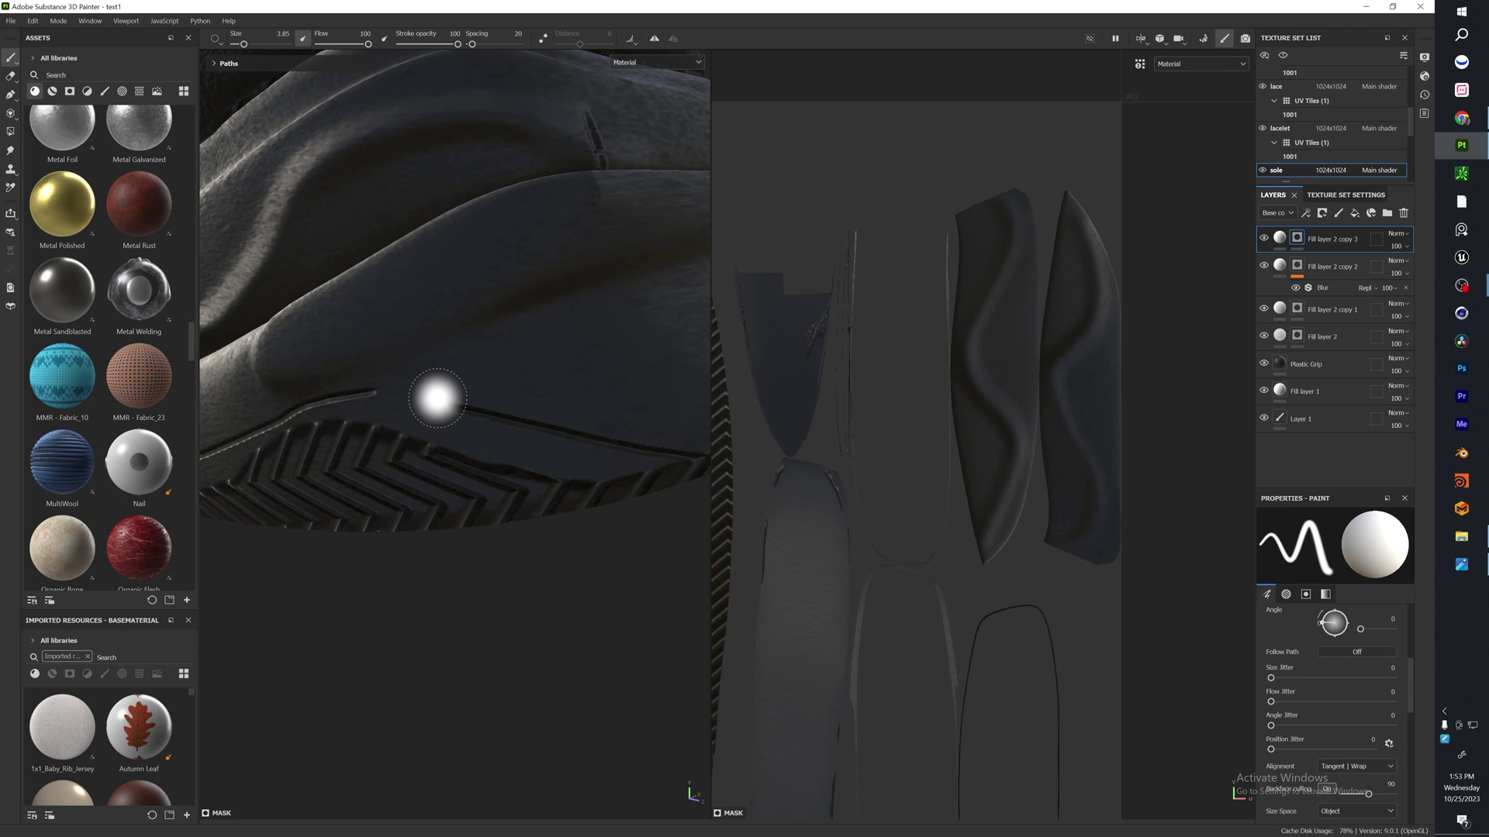
key("x")
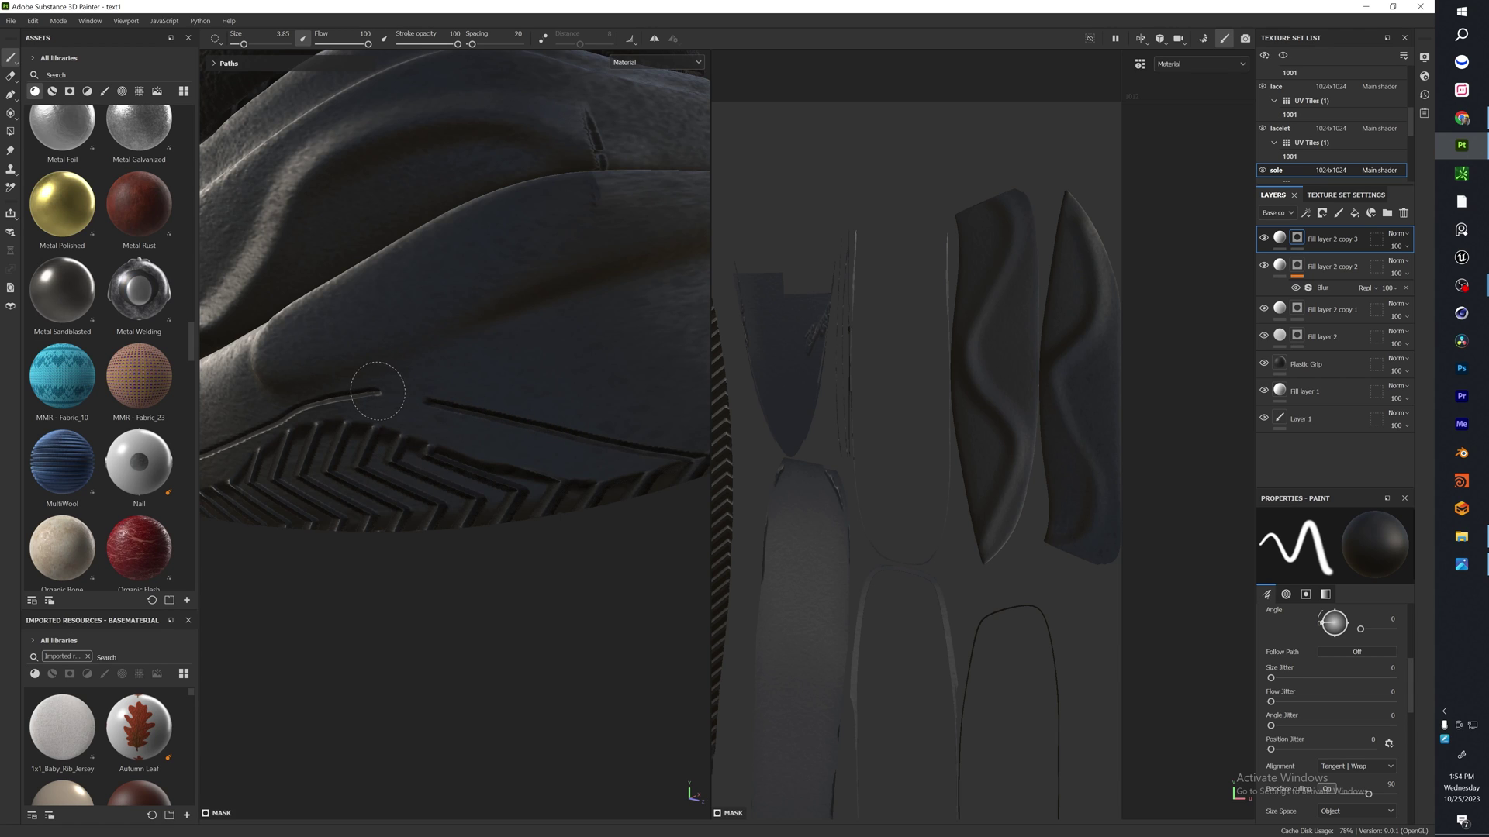
left_click(383, 391)
left_click_drag(384, 391, 430, 402)
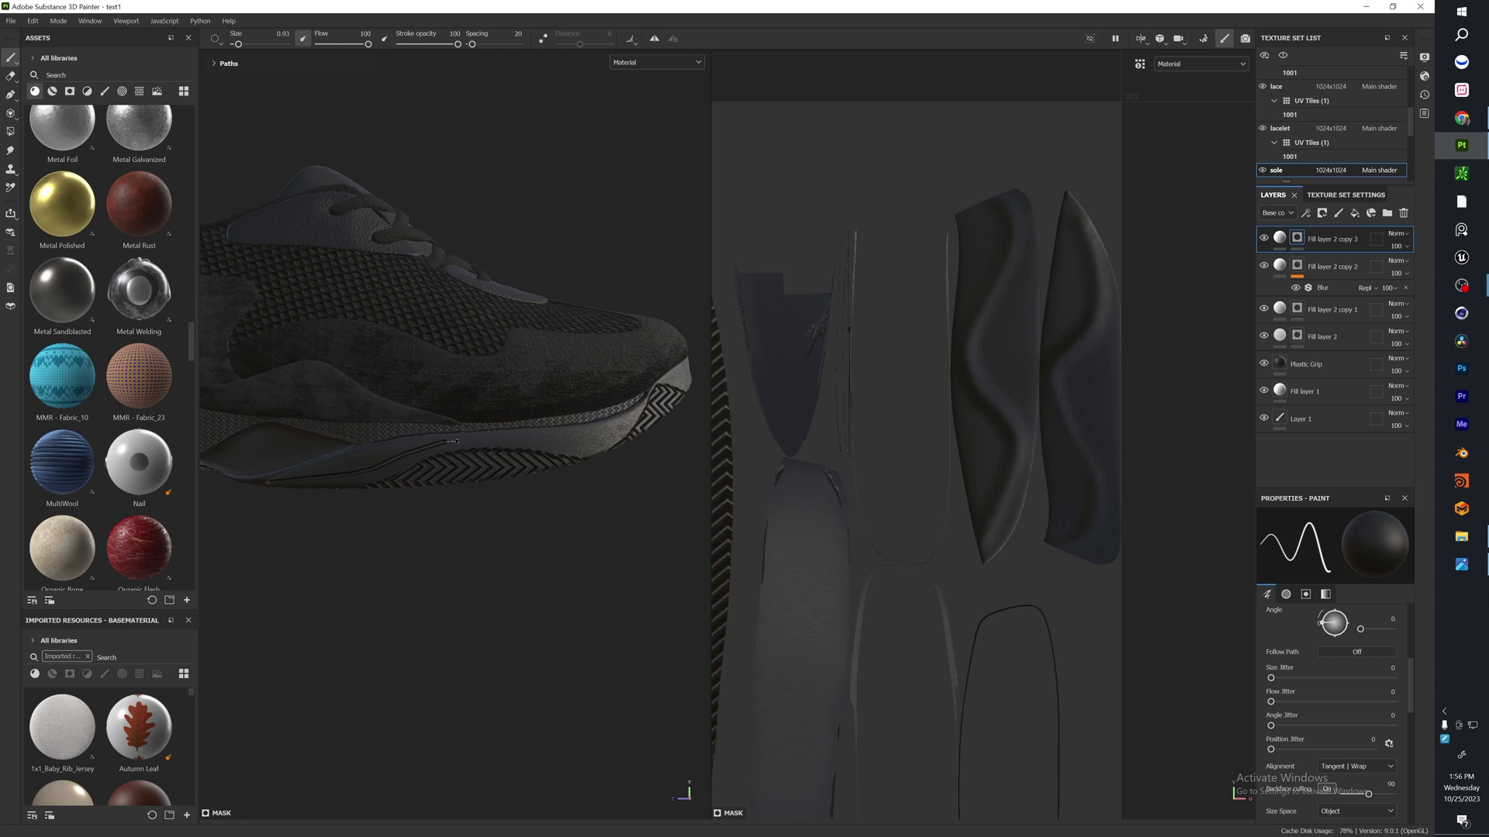
Step: Paint the groove line in straight segments along the sole's side and around the heel on the mask of Fill layer 2 copy 3
left_click(546, 443, "shift")
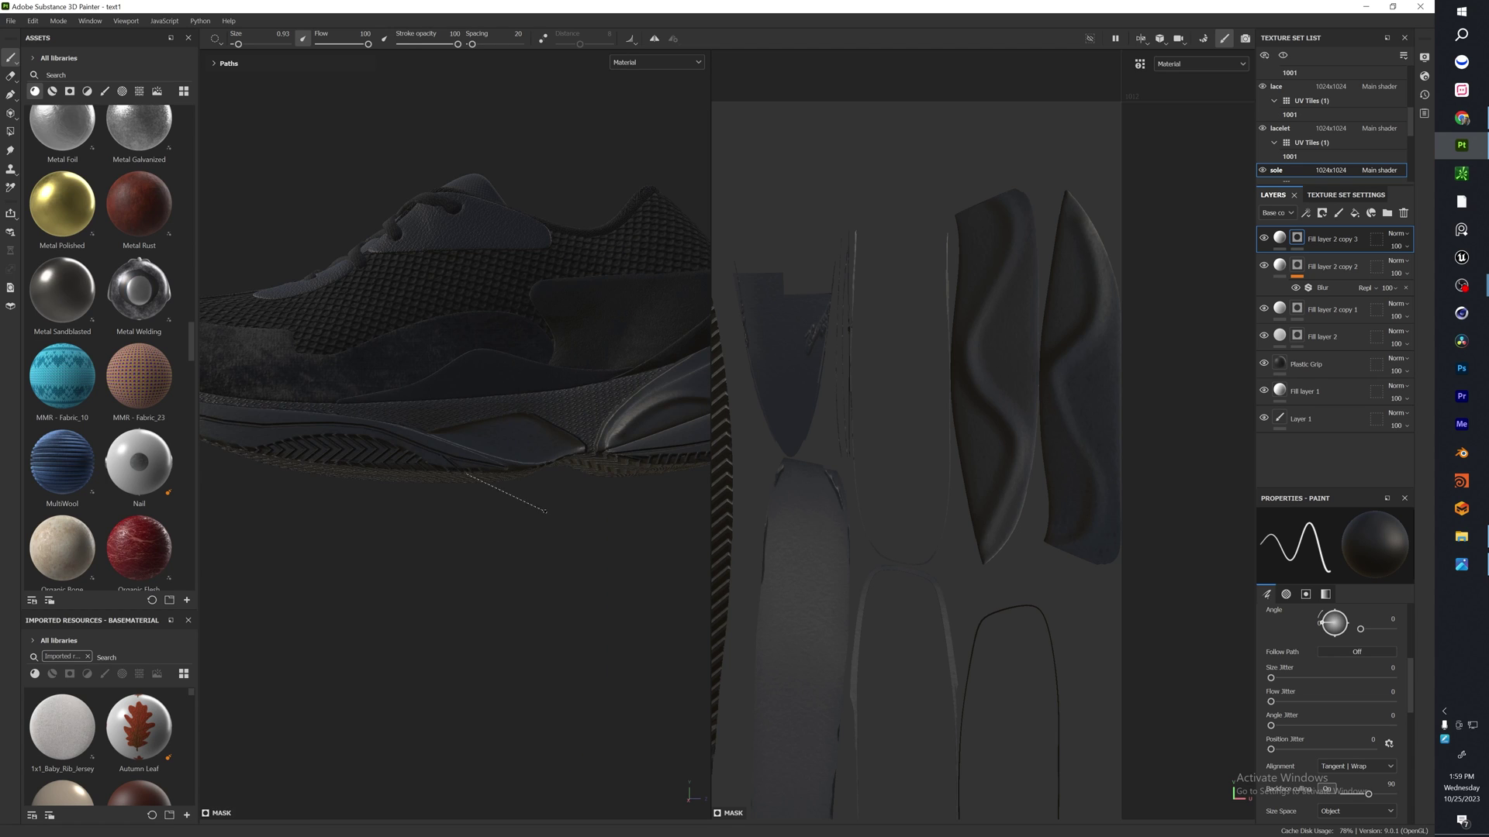
scroll(464, 469, "up", 3)
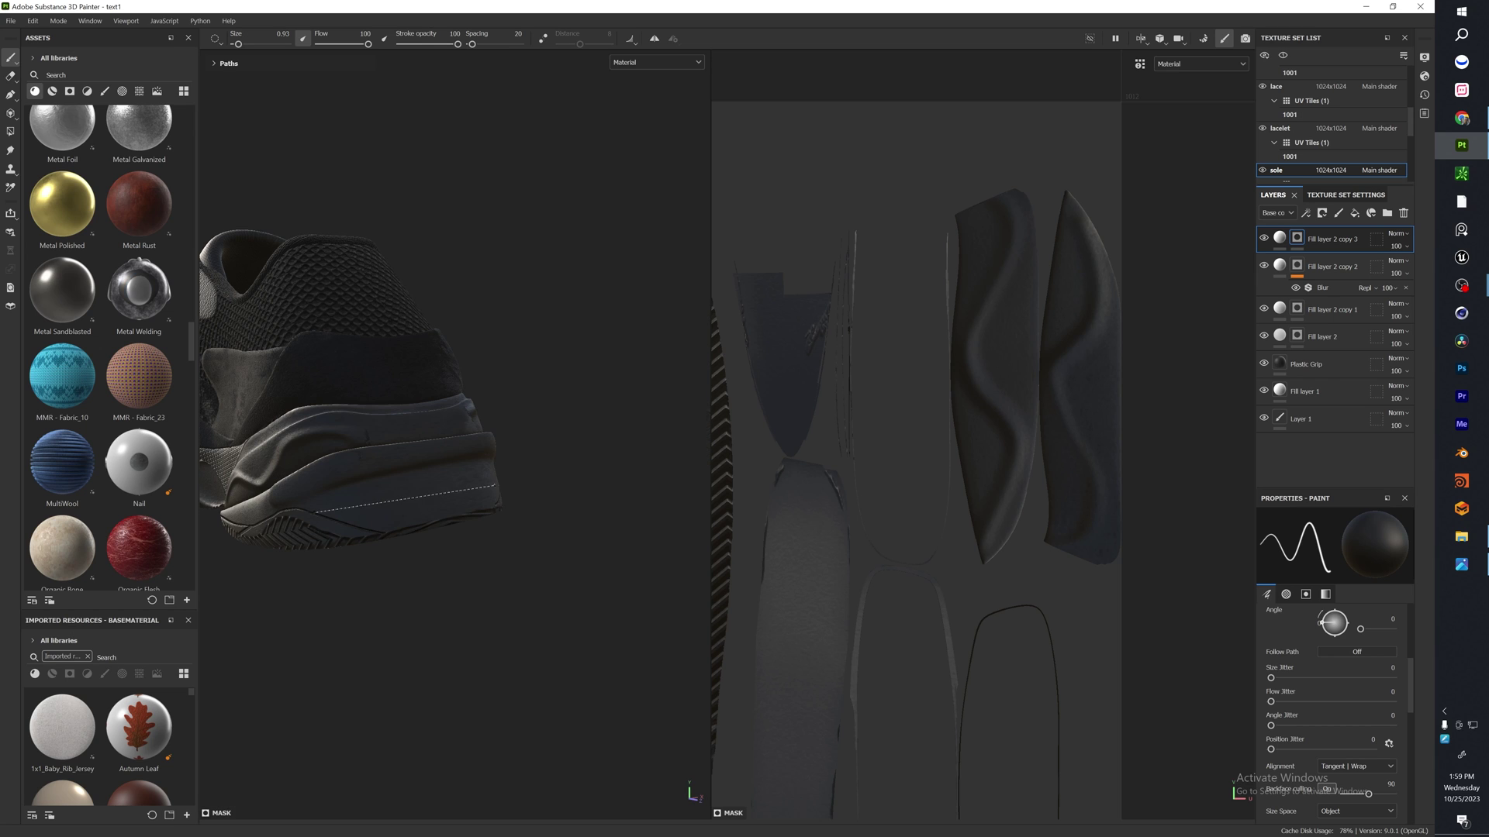
left_click(496, 482, "shift")
mouse_move(589, 496)
left_mouse_down("alt")
mouse_move(468, 519)
mouse_move(425, 458)
left_mouse_up("alt")
scroll(474, 519, "up", 6)
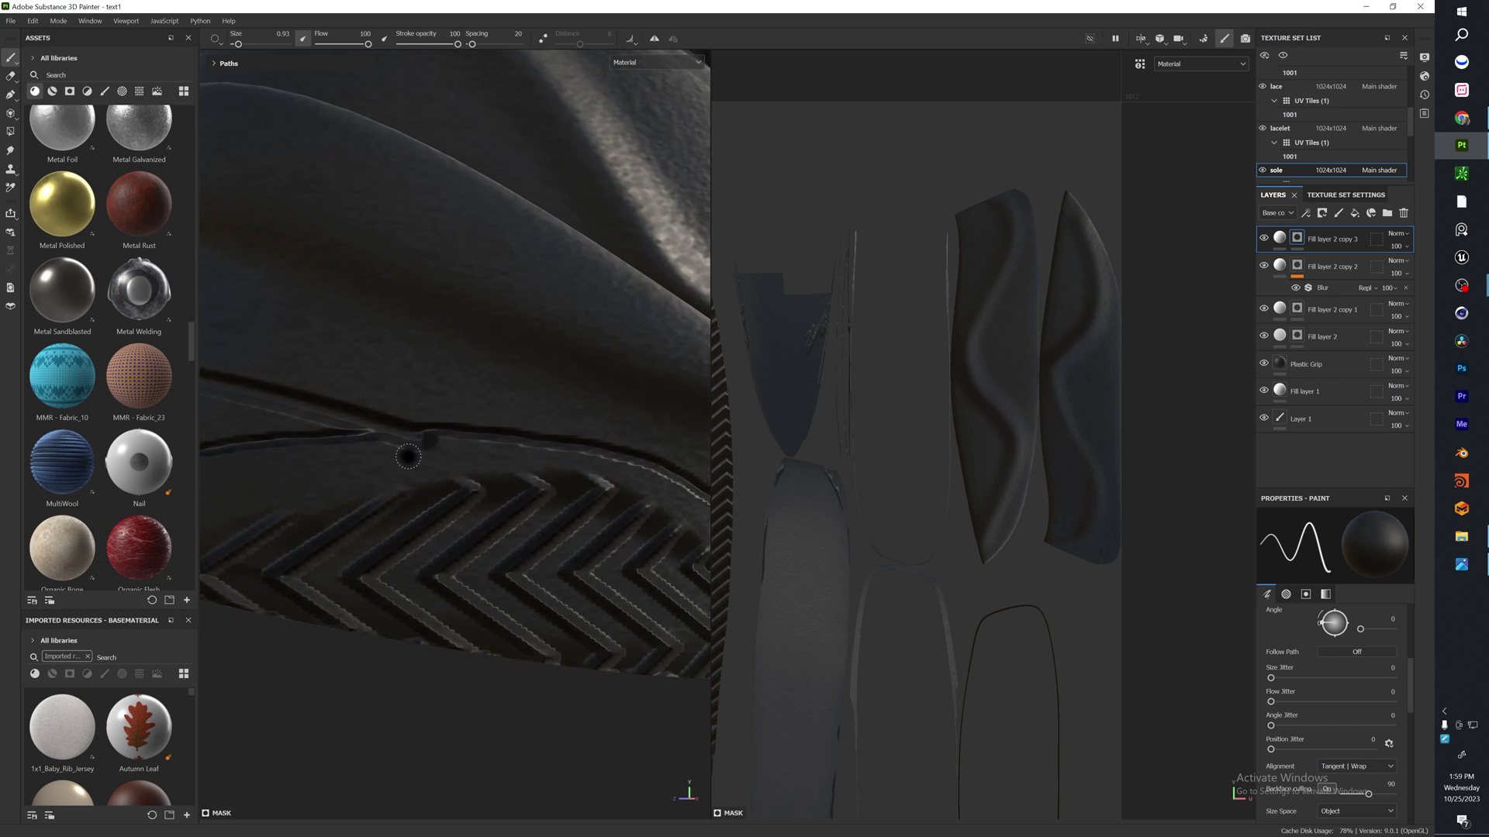
key("x")
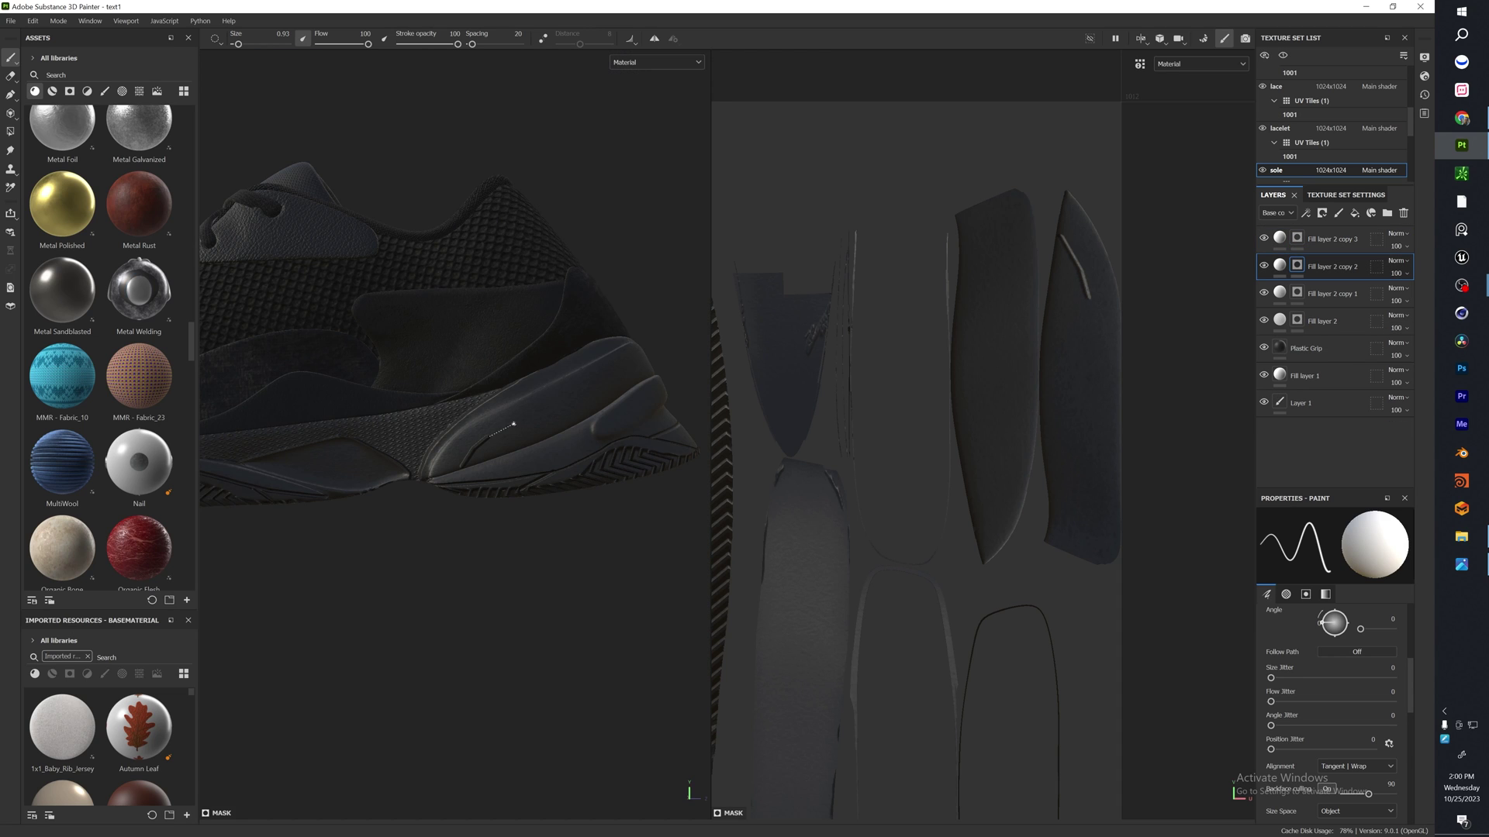
Step: Paint a line along both heel side panels of the midsole and across the heel back on the mask of Fill layer 2 copy 2
left_click(611, 377, "shift")
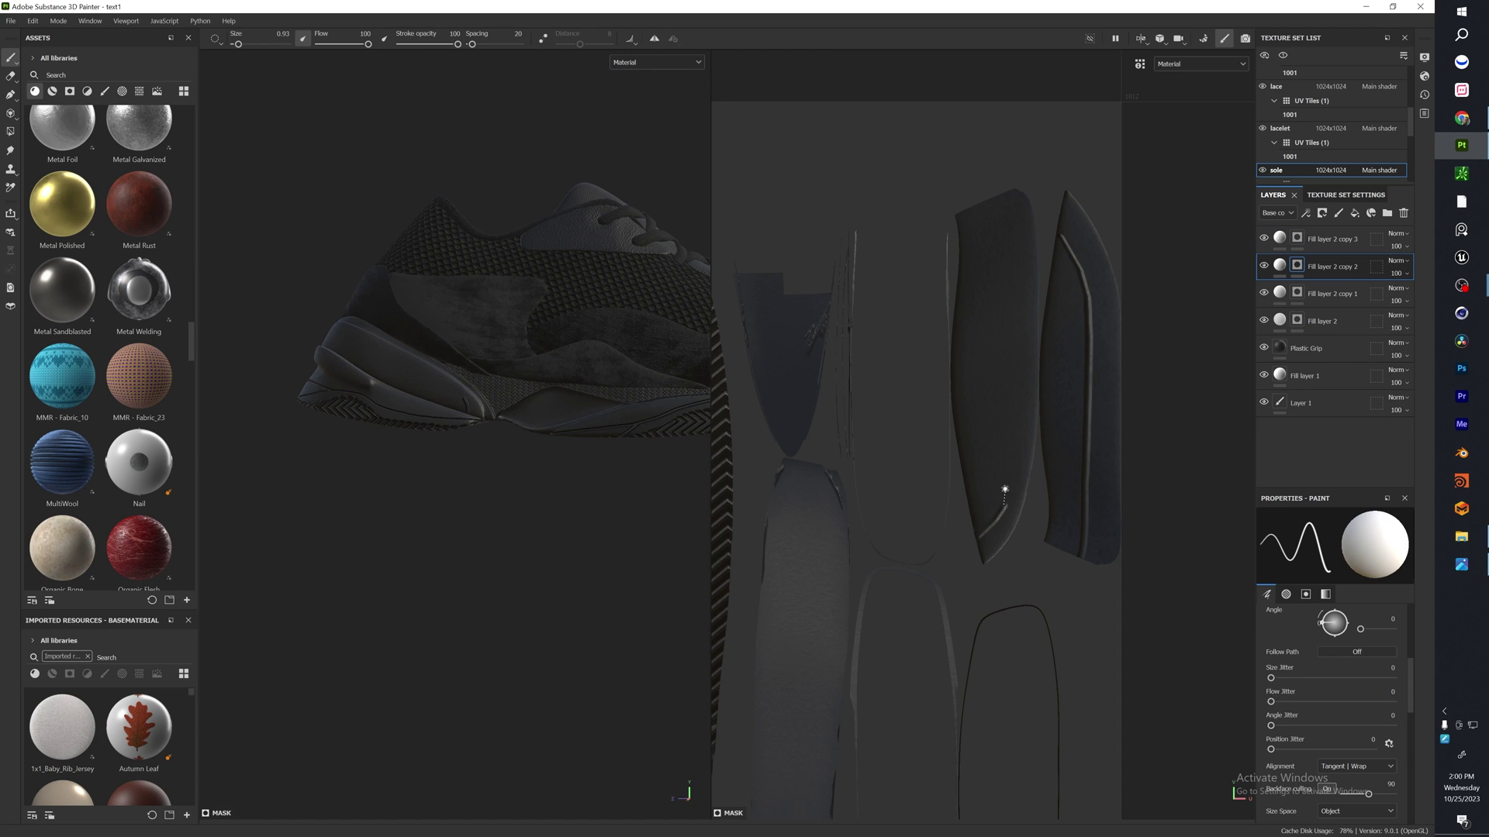
left_click(1011, 480, "shift")
left_click(1016, 377, "shift")
left_click(1016, 295, "shift")
left_click(1007, 240, "shift")
left_click(995, 199, "shift")
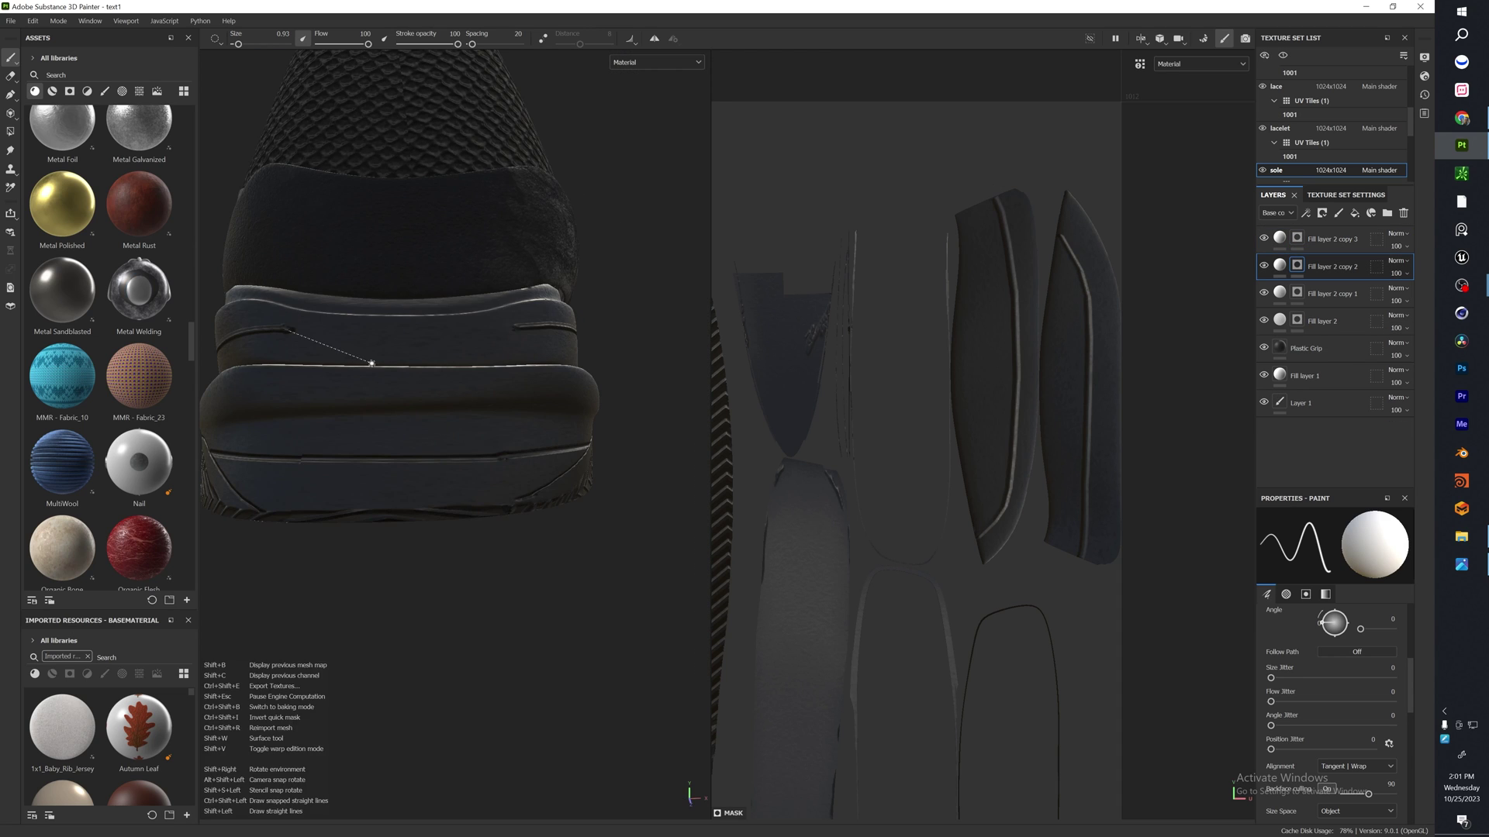
left_click(371, 364, "shift")
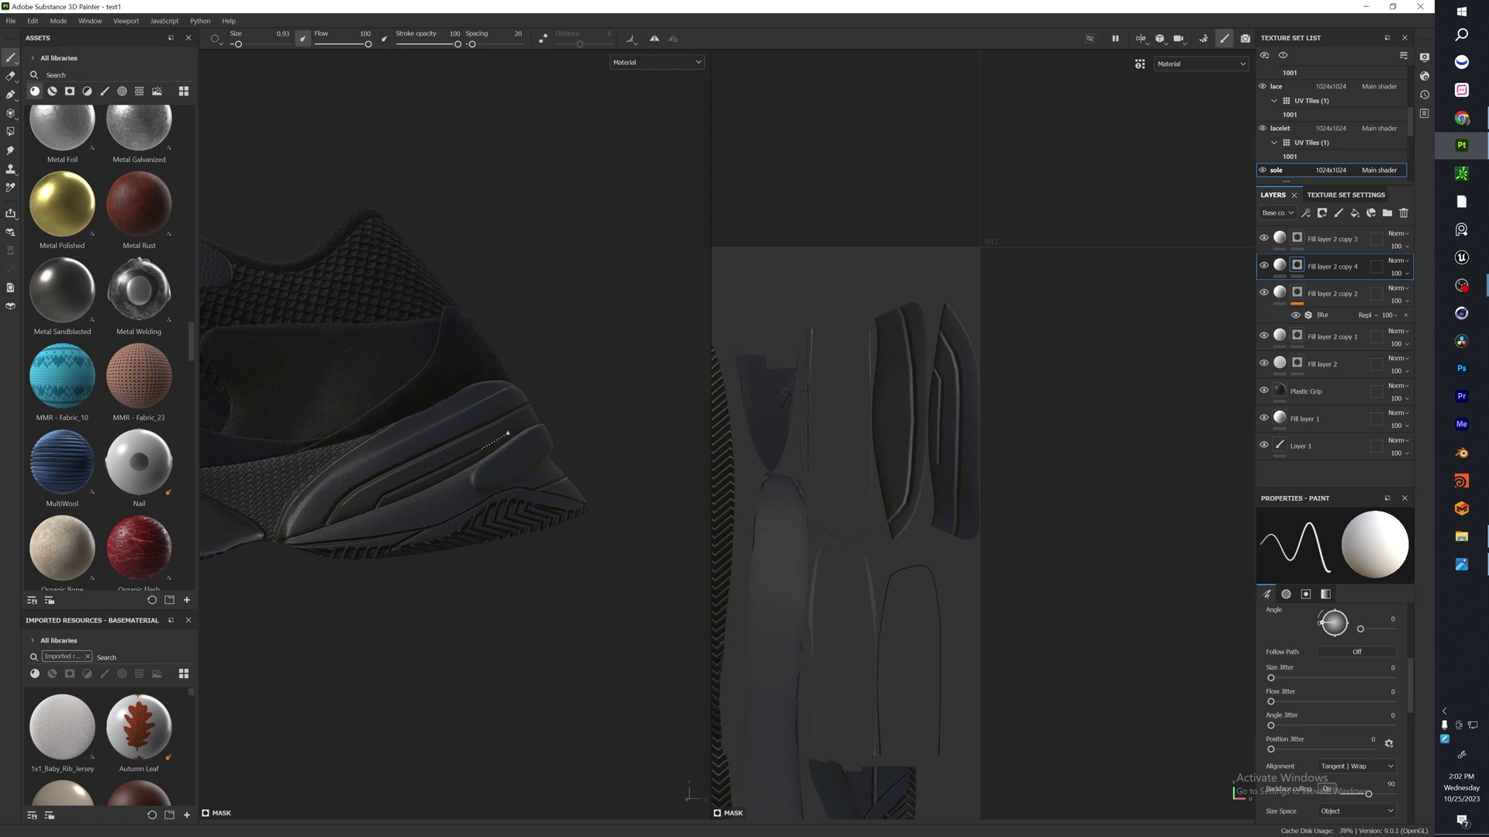
left_click_drag(562, 416, 498, 478, "alt")
middle_click_drag(499, 479, 403, 473, "alt")
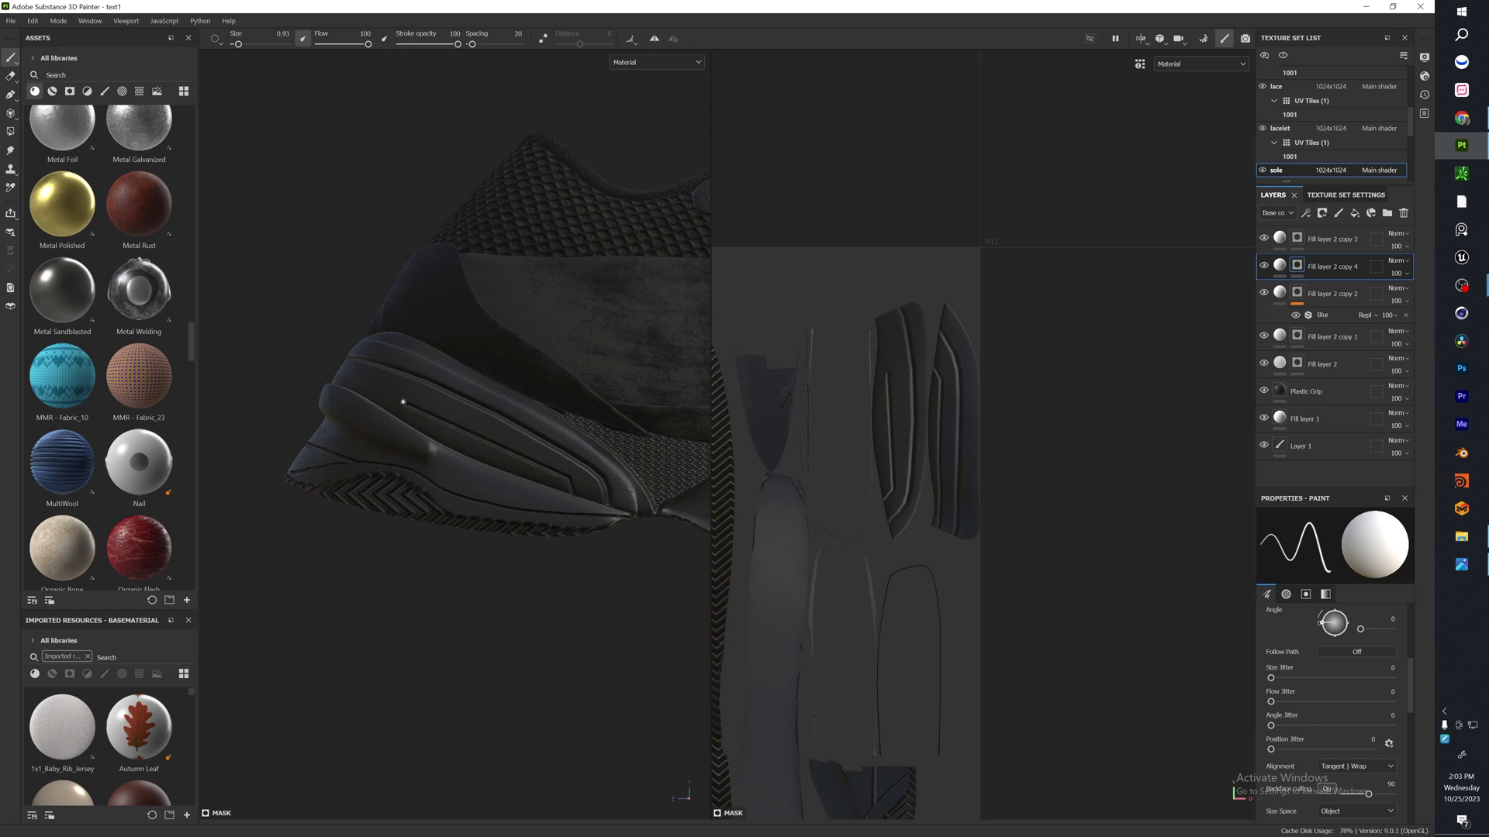
left_click_drag(334, 378, 655, 453, "alt+shift")
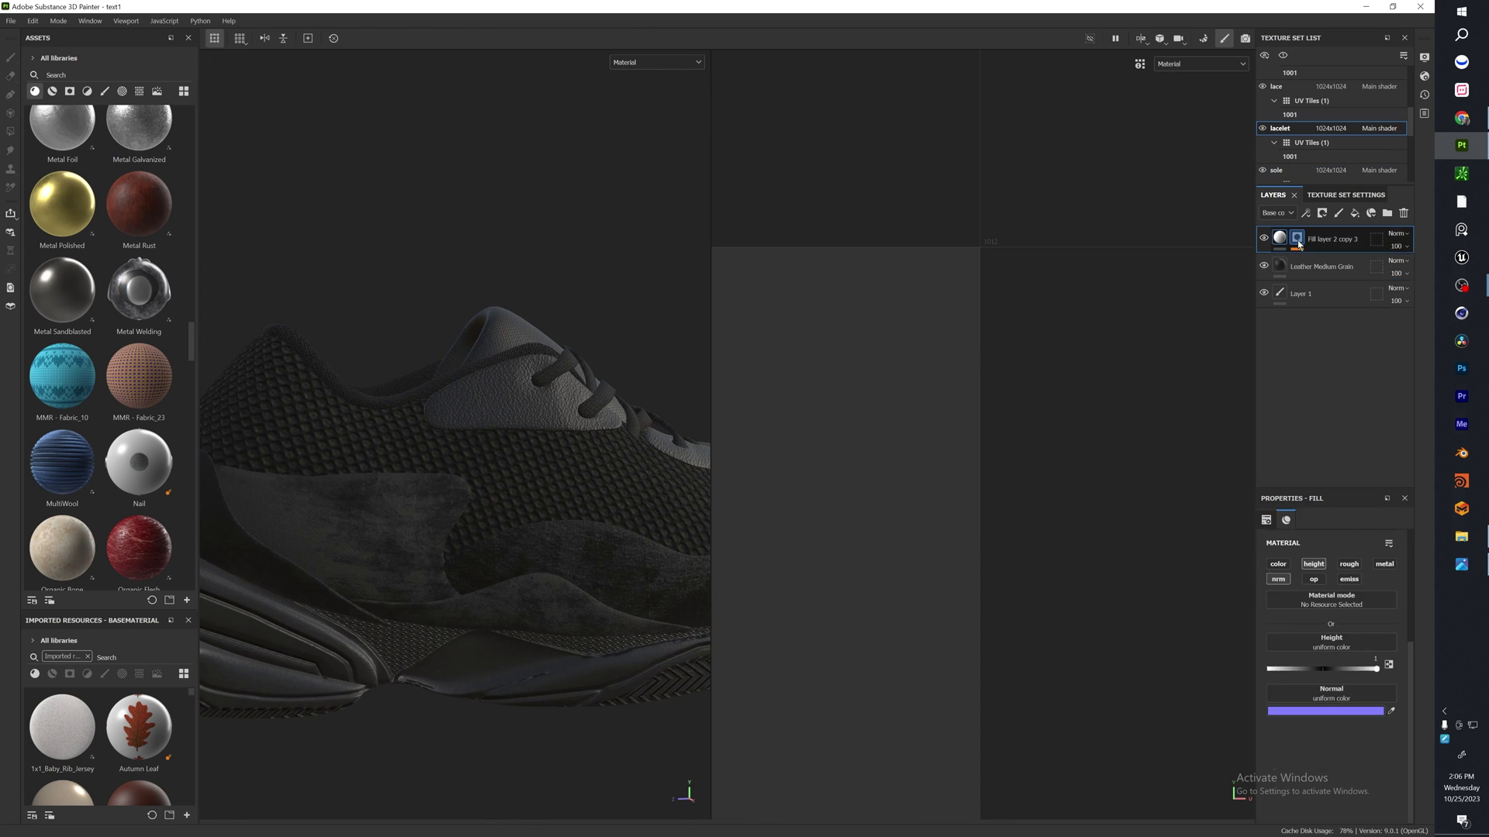
Step: Clear the mask of Fill layer 2 copy 3 in the lacelet texture set
right_click(1307, 258)
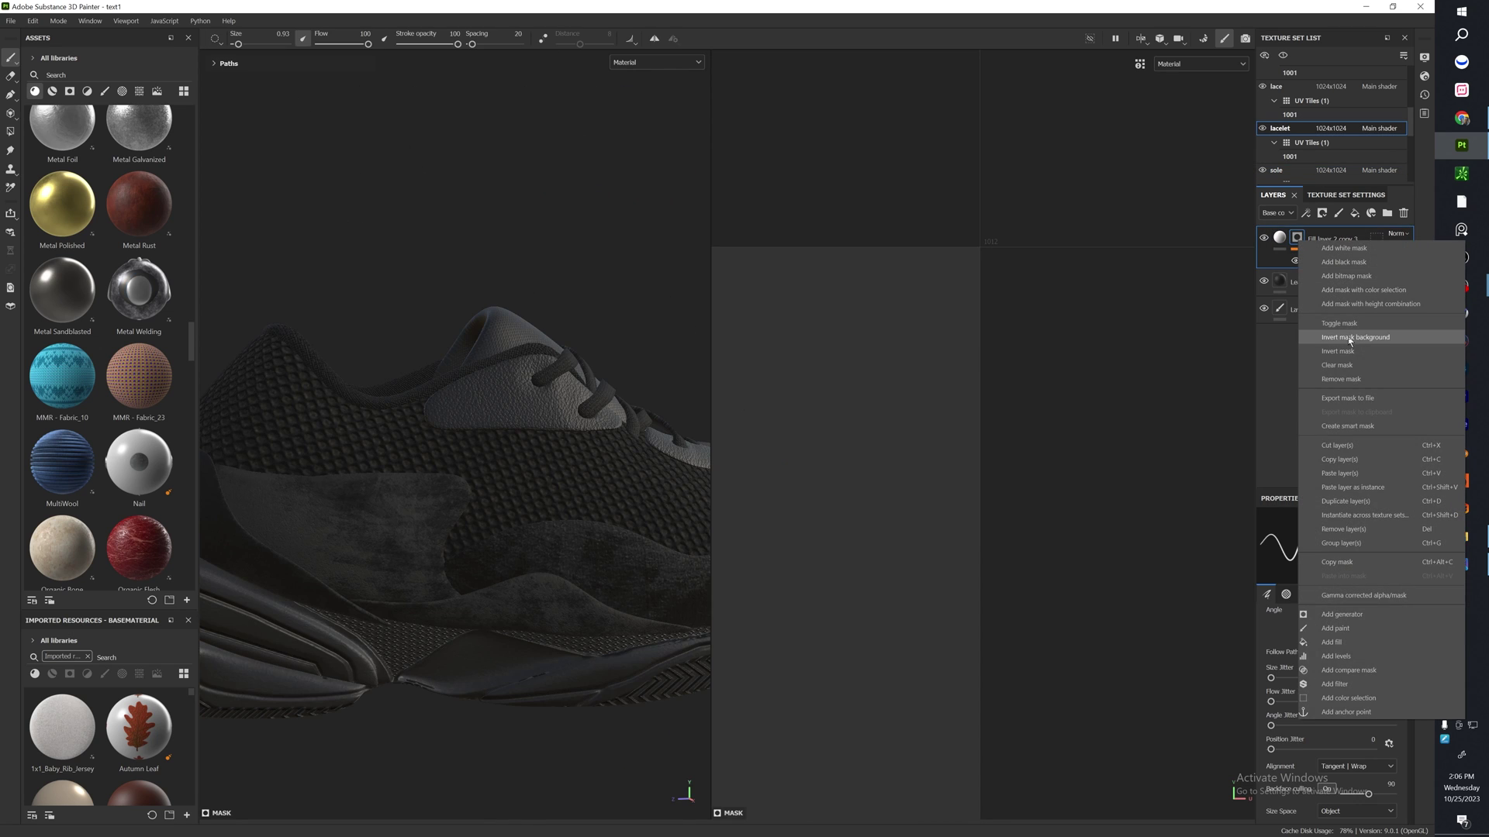
left_click(1353, 366)
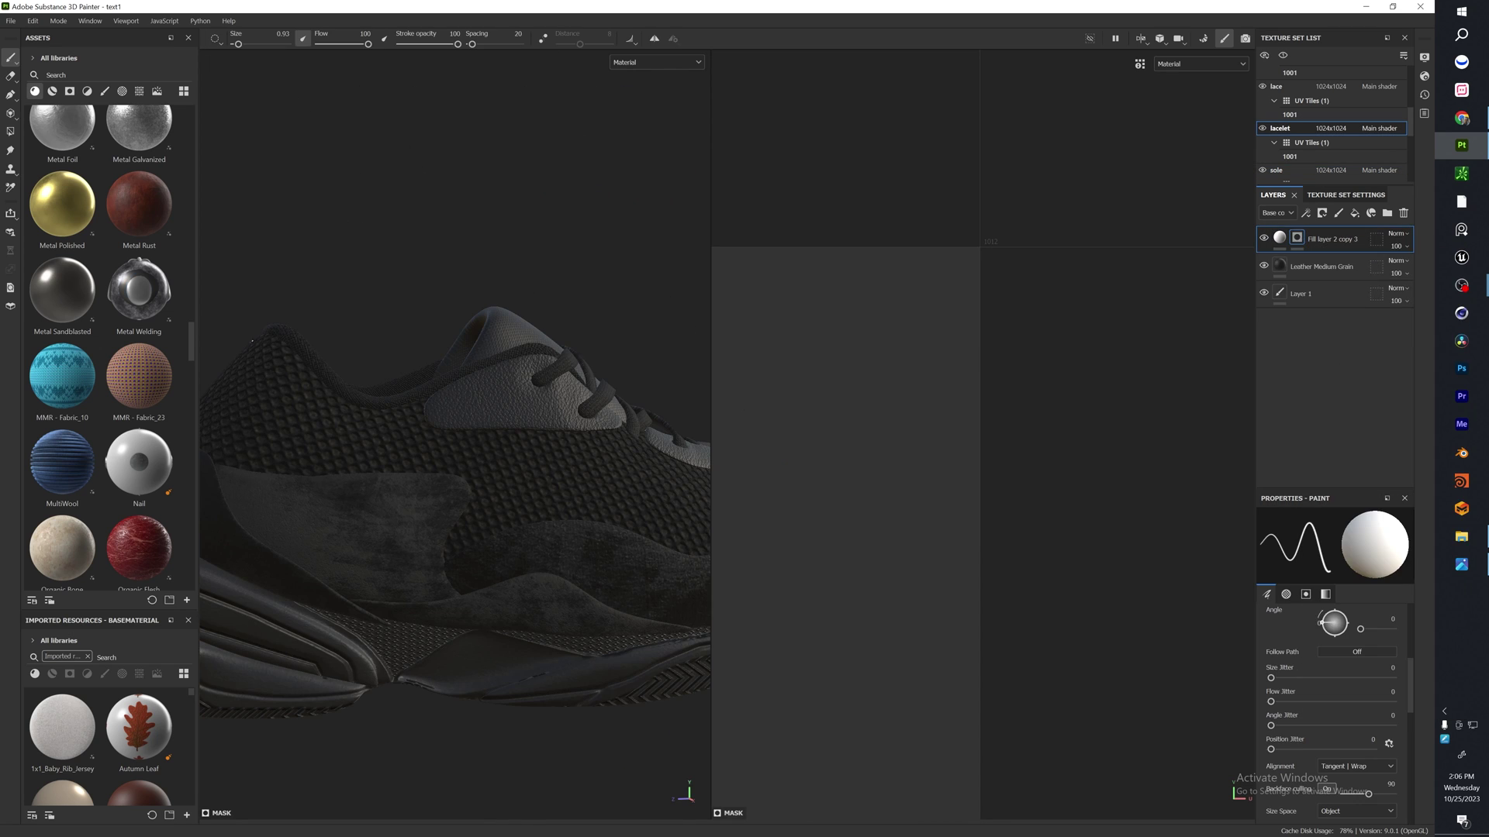
Step: Search the brush assets for "stitch" to find the Stitches Straight brush
left_click(104, 91)
left_click(100, 75)
type("stic")
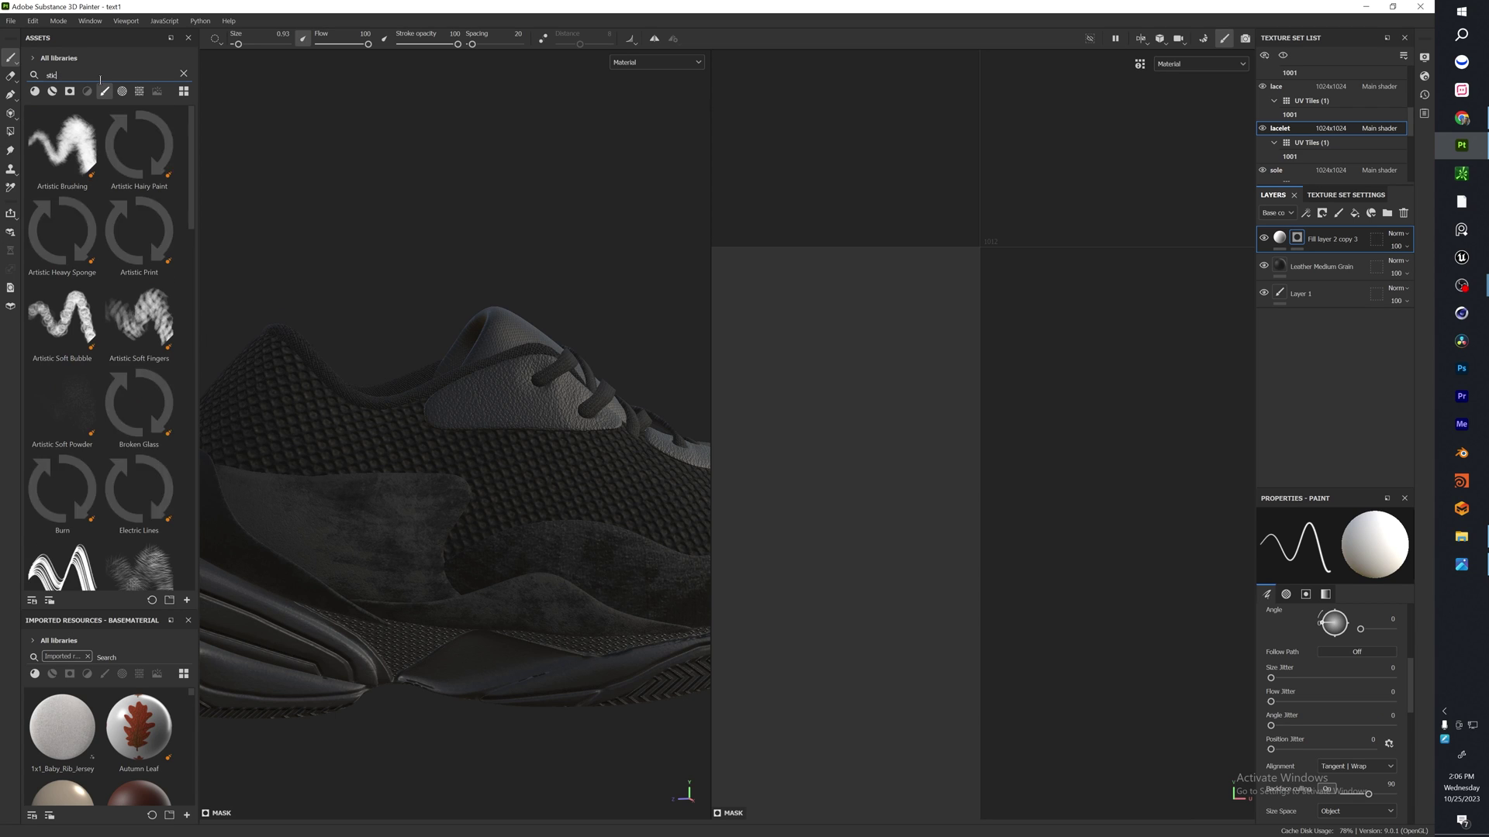
type("h")
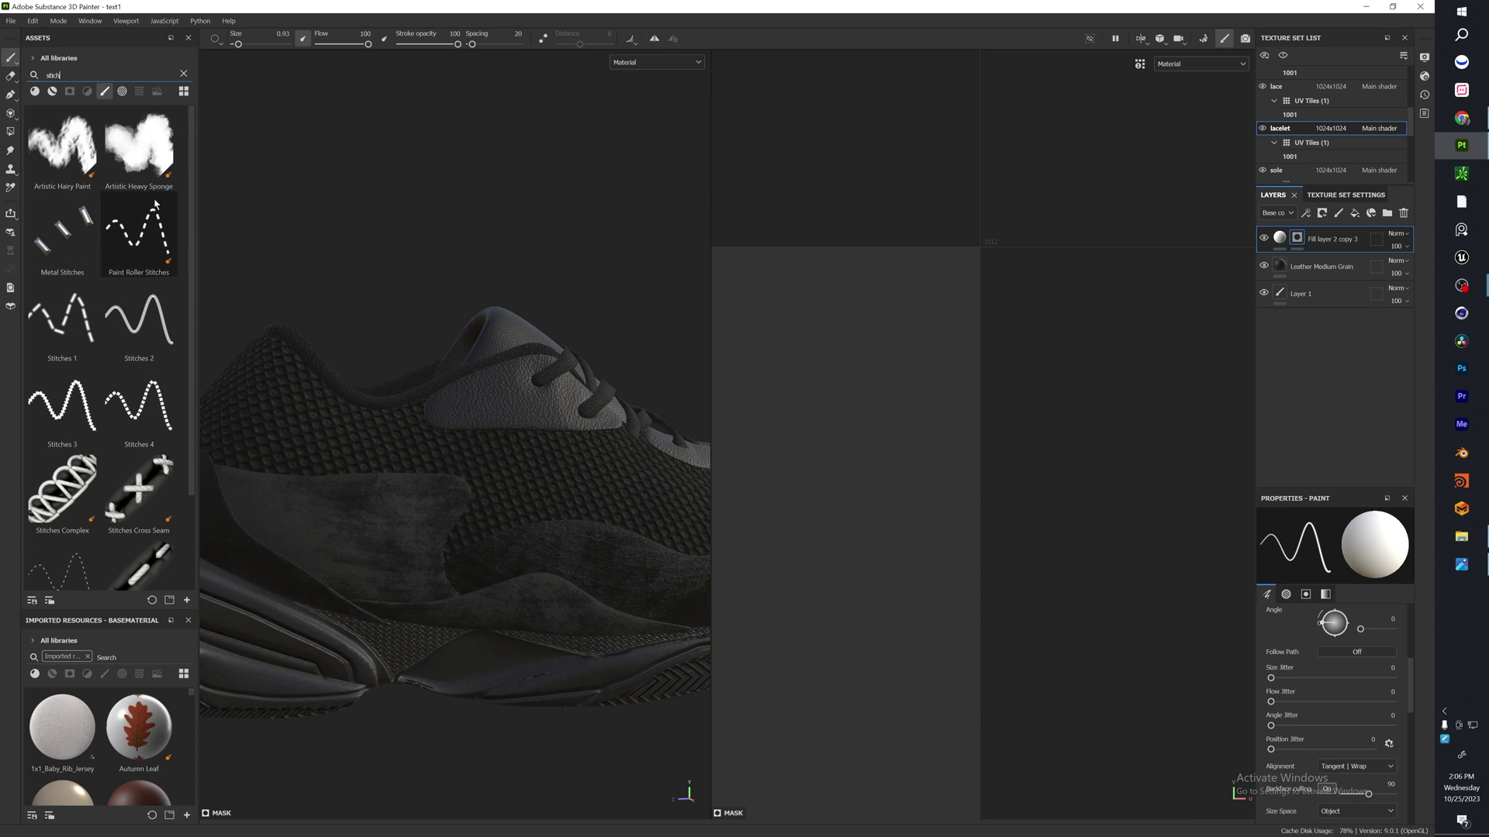
scroll(128, 539, "down", 2)
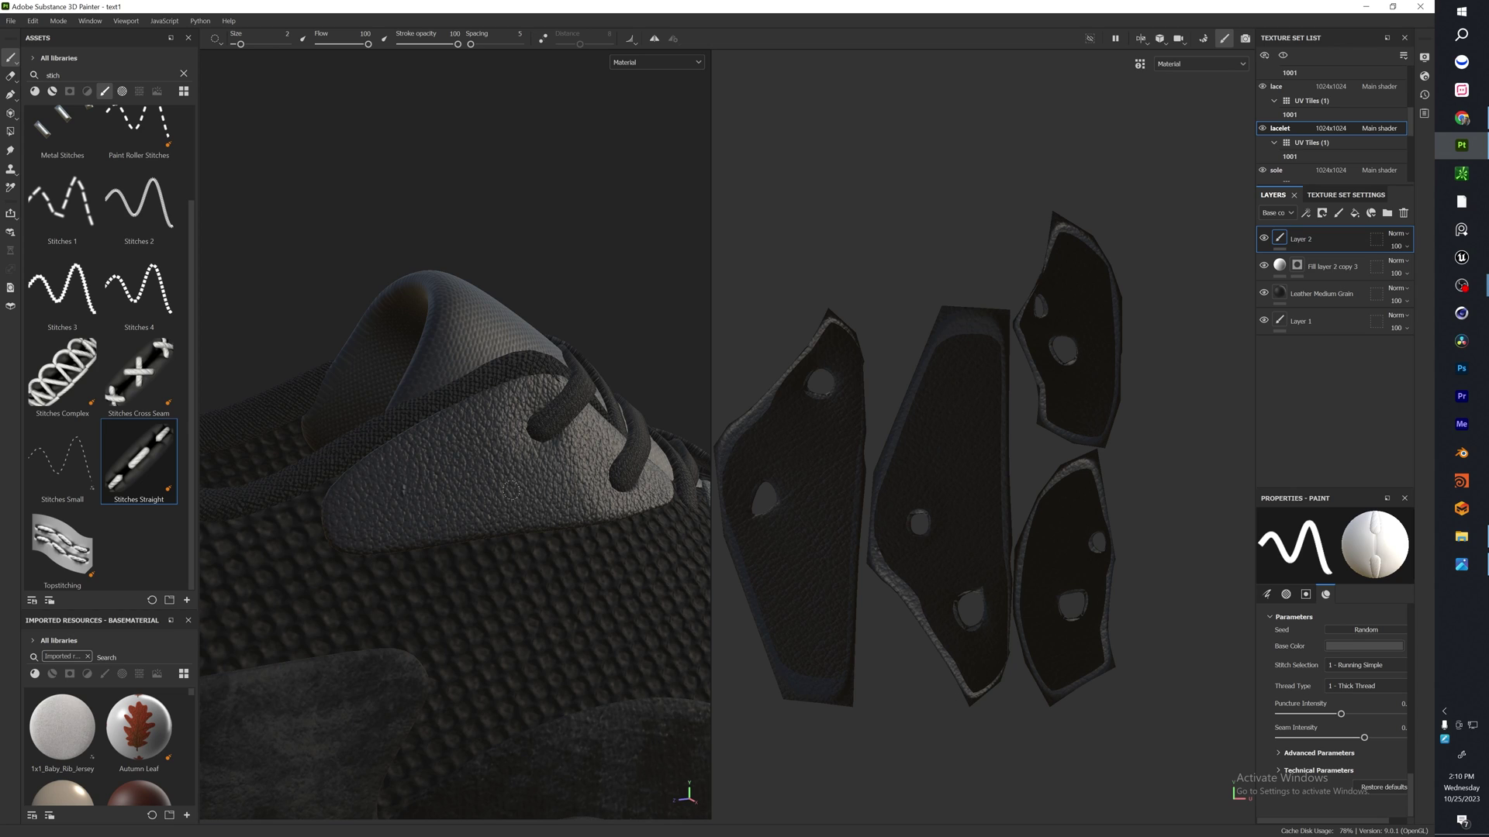
Step: Paint Stitches Straight stitching around the edge of the rear lace panel on Layer 2 of the lacelet set
left_click_drag(511, 491, 599, 504)
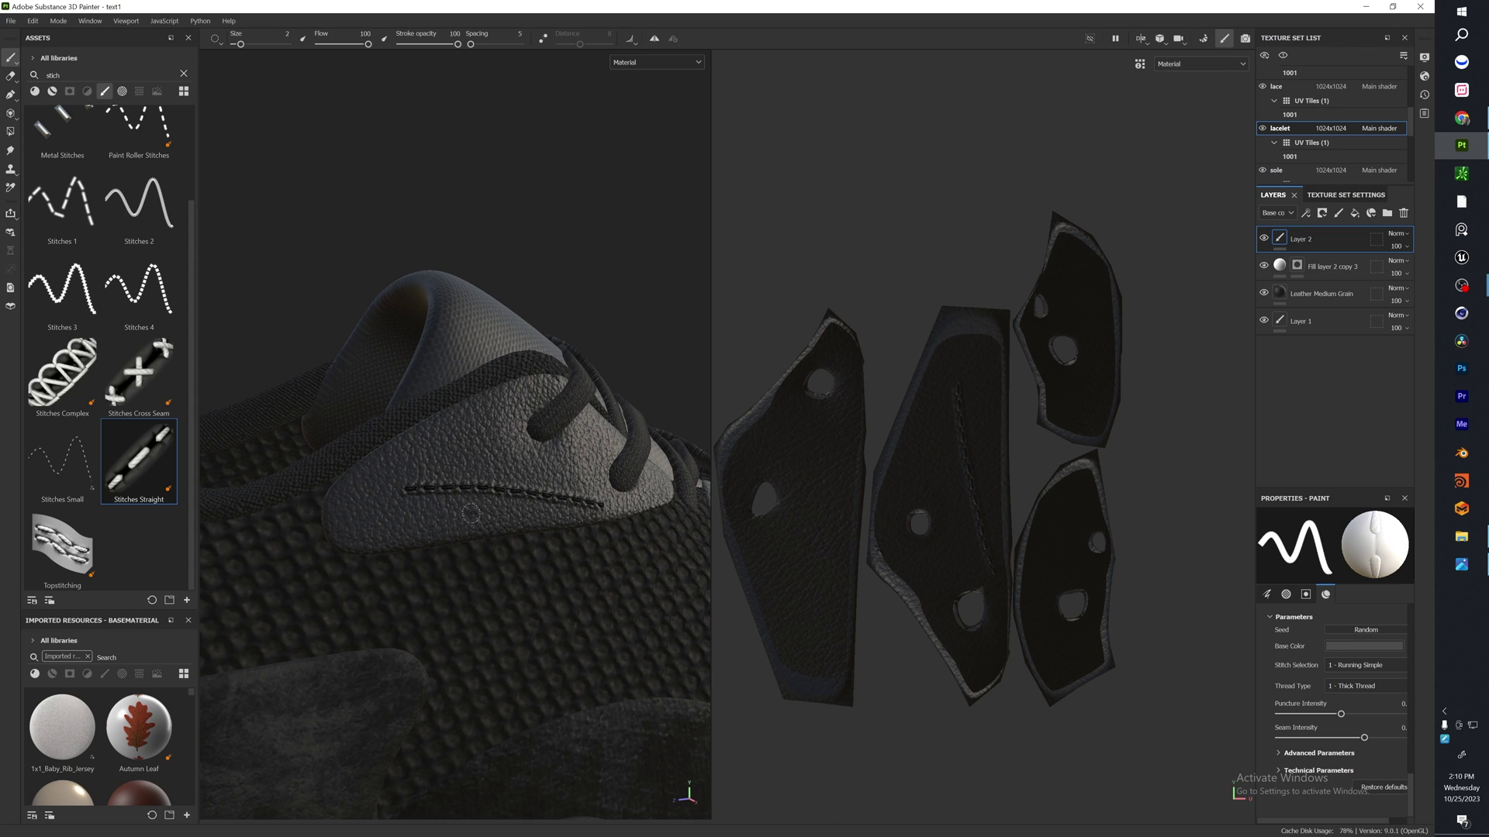
key("ctrl+z")
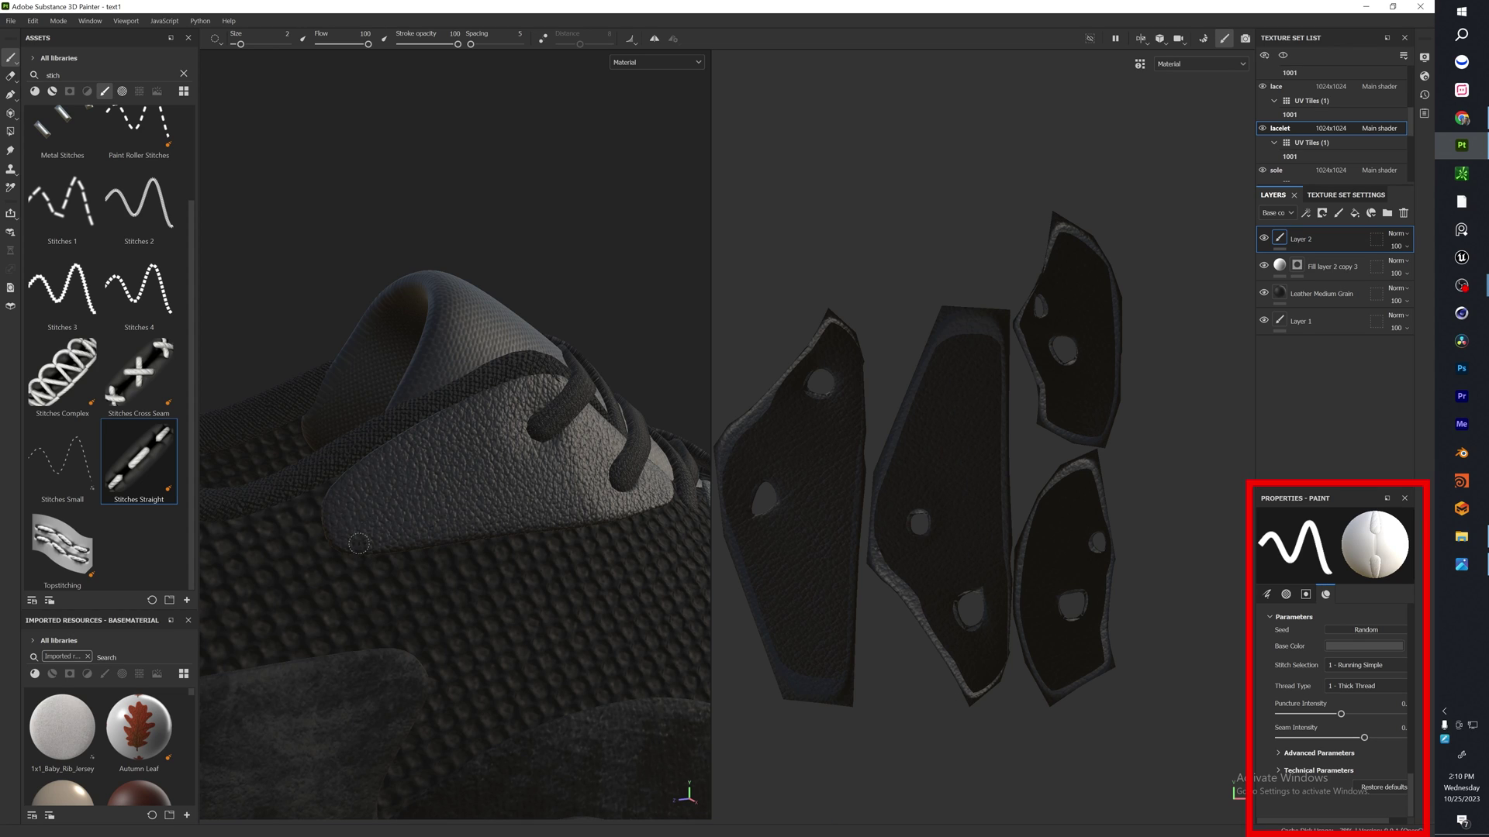
mouse_move(359, 545)
left_mouse_down()
mouse_move(338, 508)
mouse_move(379, 462)
mouse_move(535, 388)
mouse_move(583, 412)
left_mouse_up()
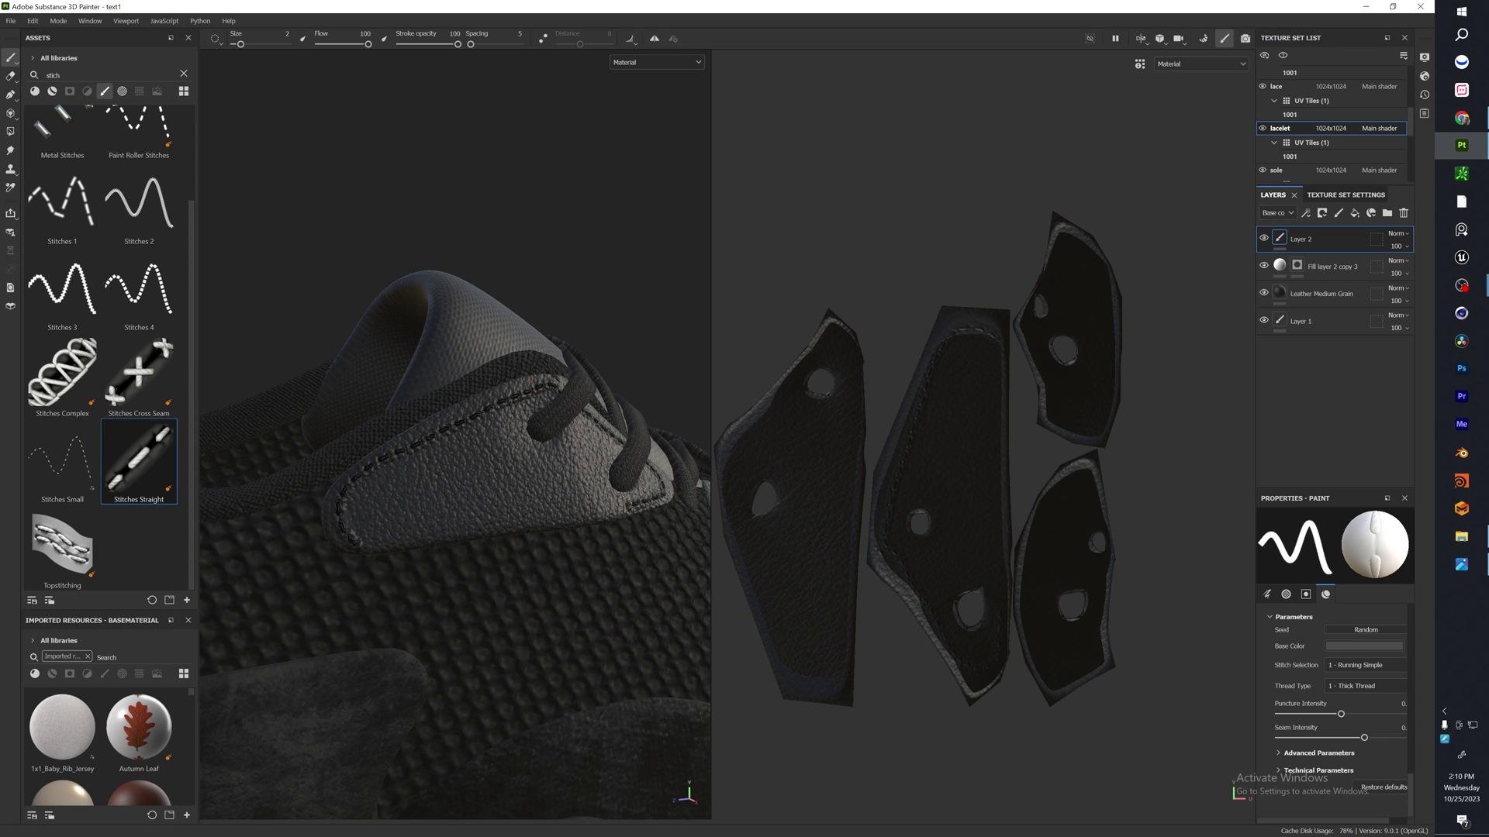
left_click_drag(621, 501, 357, 539)
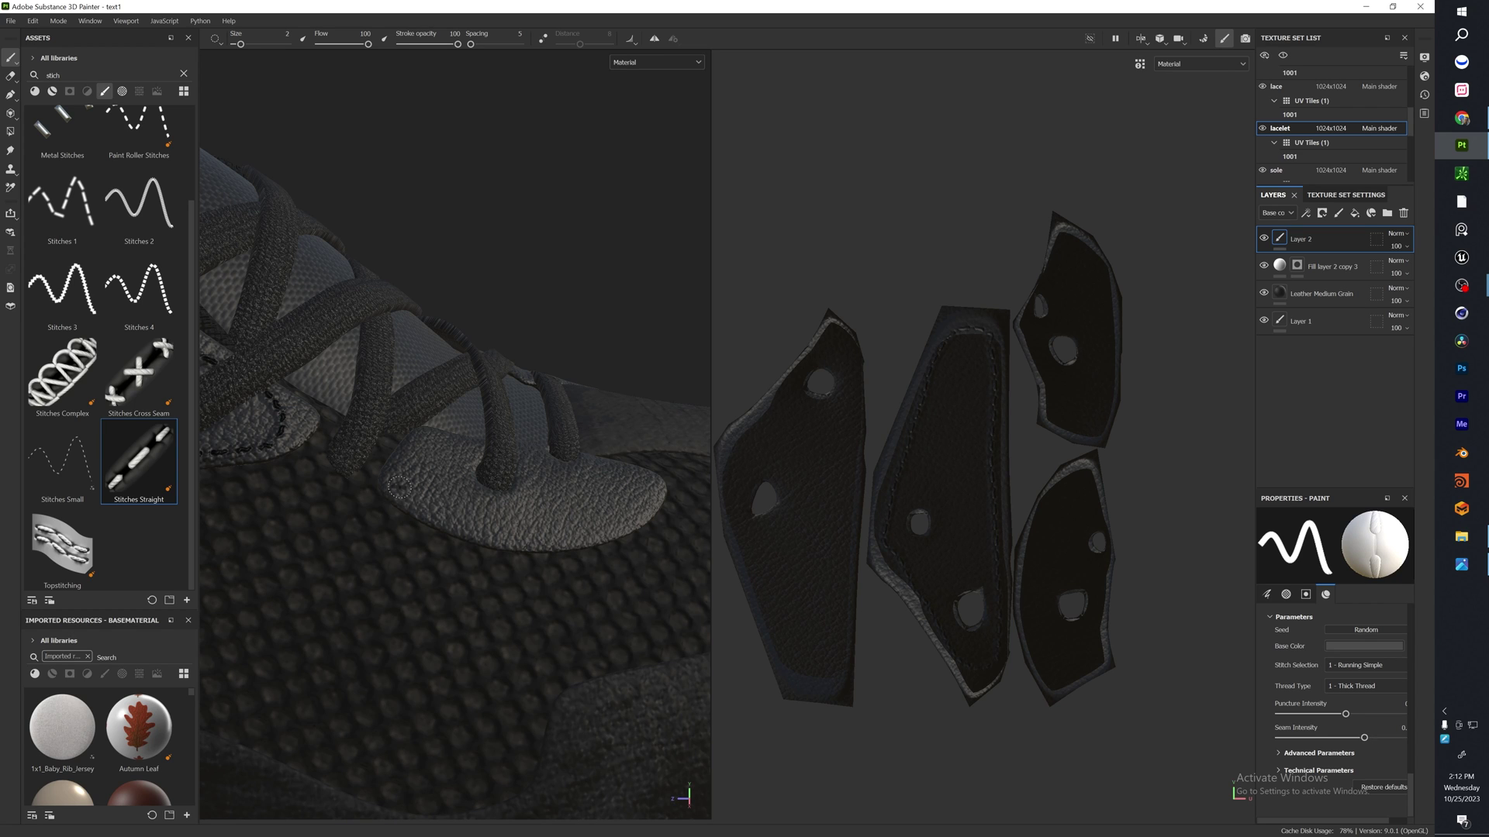
Step: Paint connected straight stitching segments around the edge of the small front lace panel on Layer 2
left_click(403, 490)
left_click(510, 528, "shift")
key("ctrl+z")
left_click(502, 533, "shift")
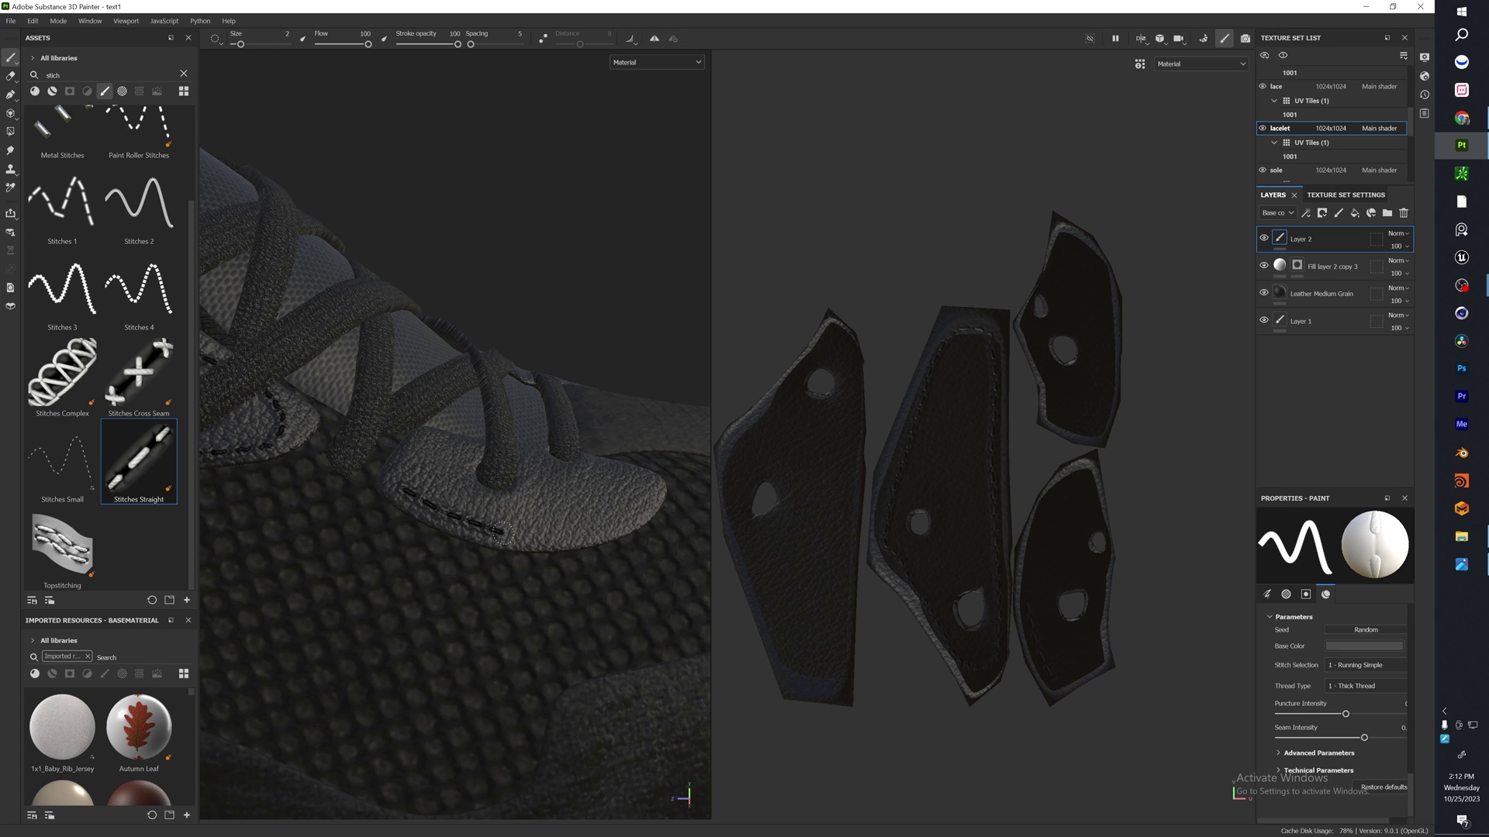
left_click(545, 537, "shift")
left_click(586, 530, "shift")
left_click(633, 516, "shift")
left_click(648, 496, "shift")
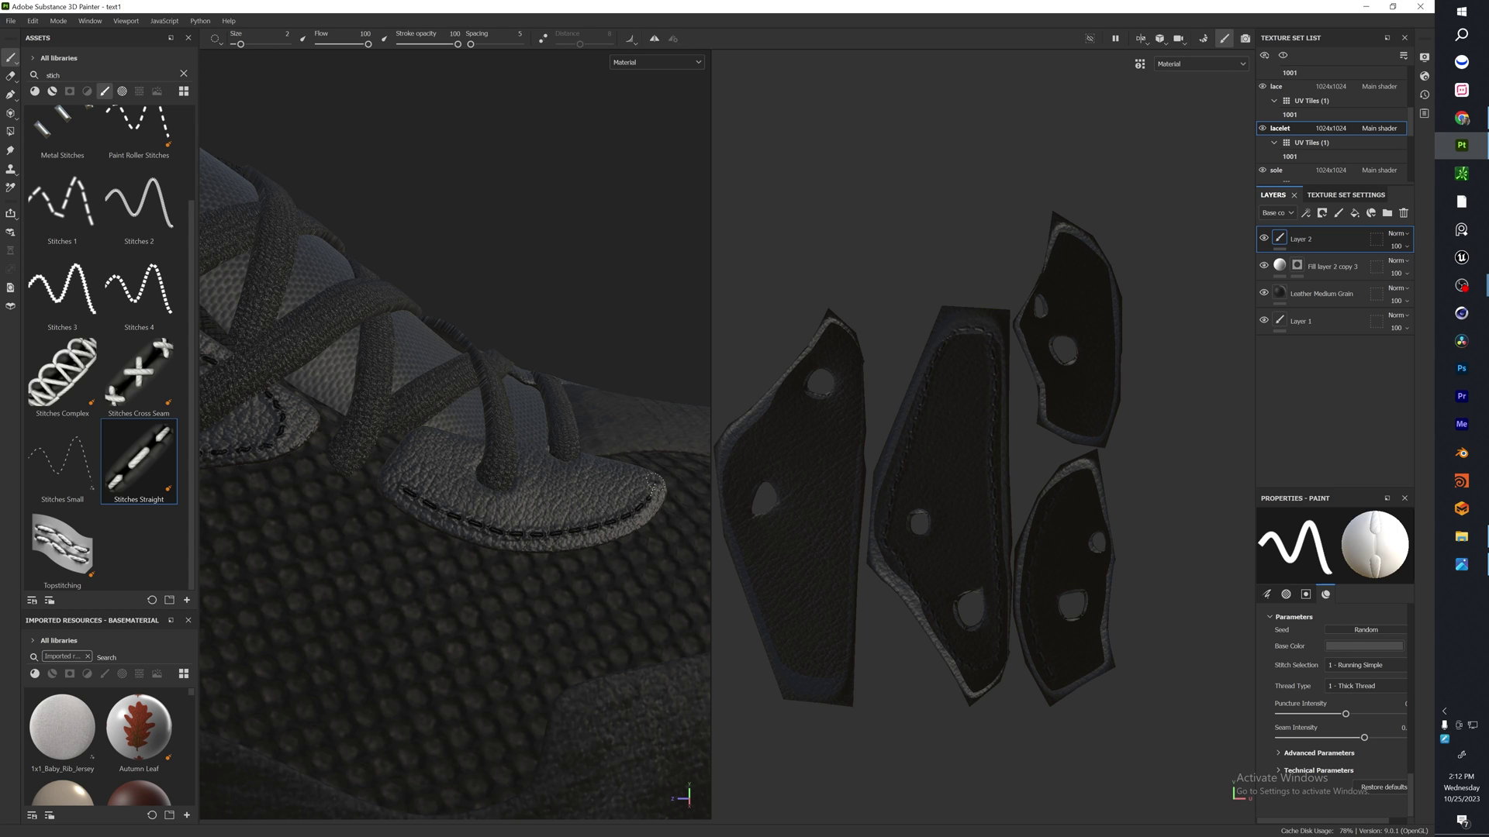
left_click(581, 461, "shift")
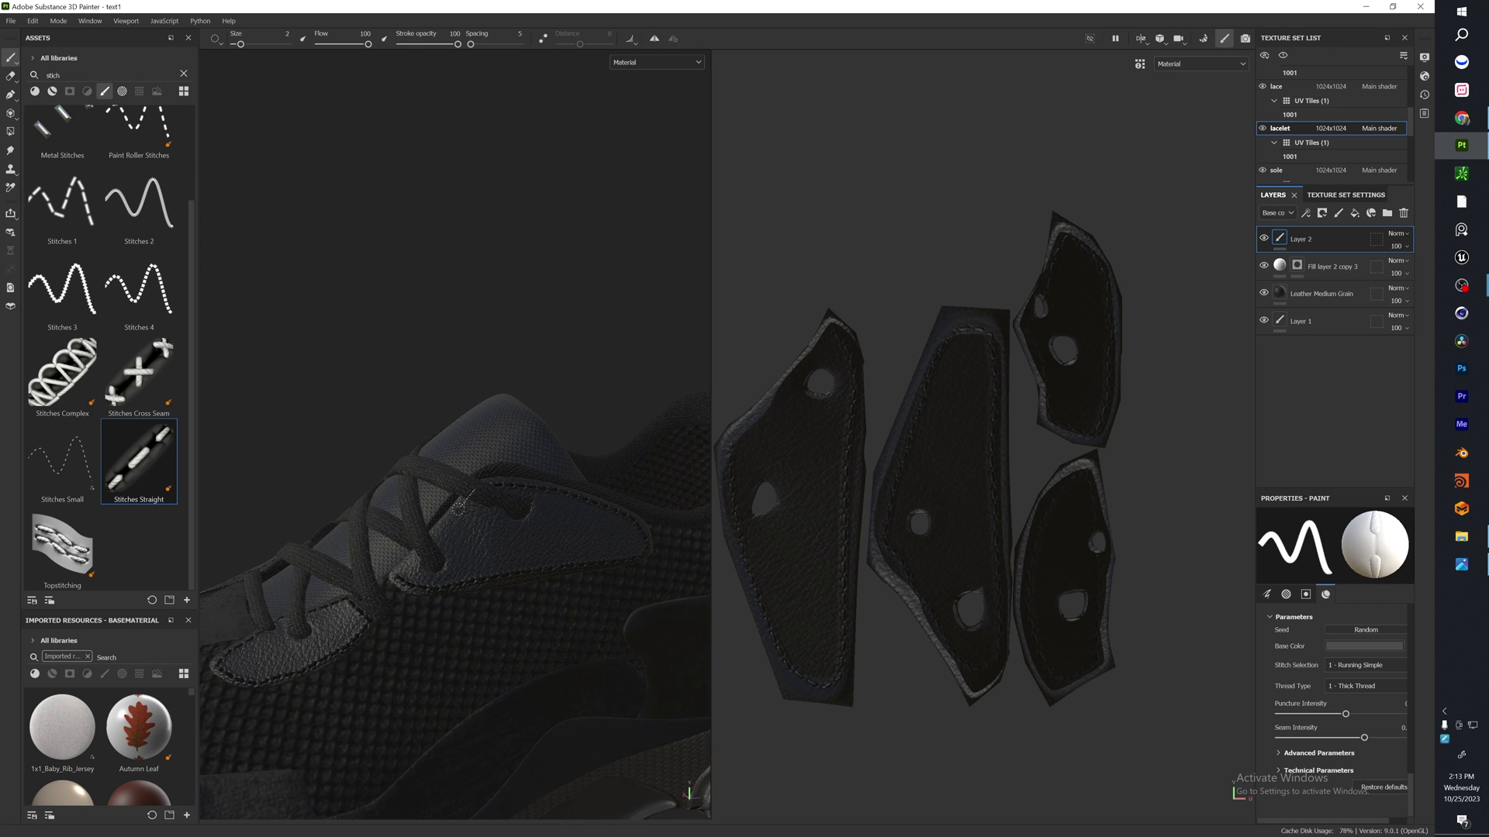
left_click_drag(434, 535, 452, 626, "alt")
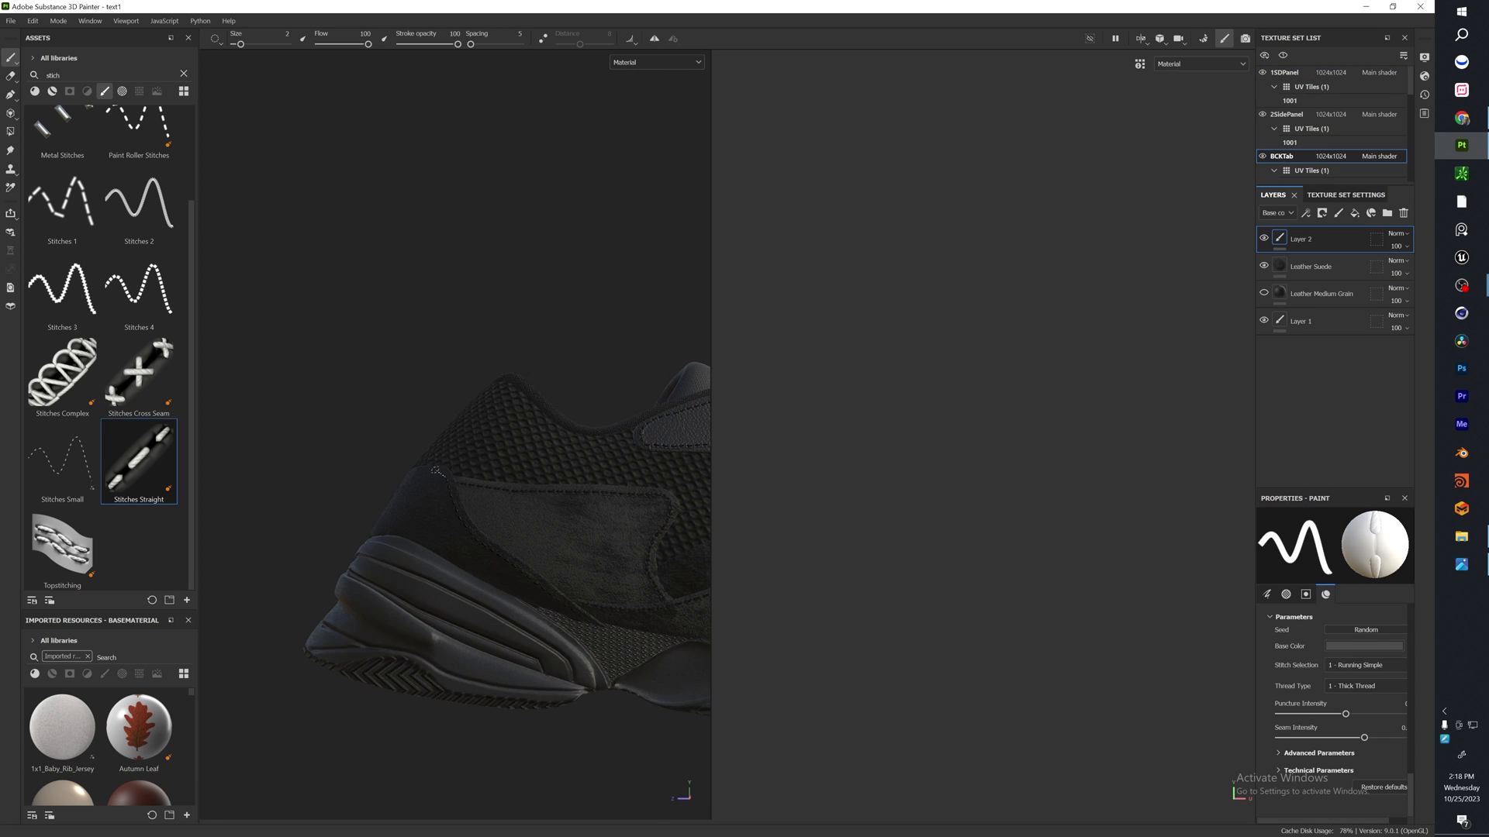
left_click_drag(435, 471, 482, 502, "alt")
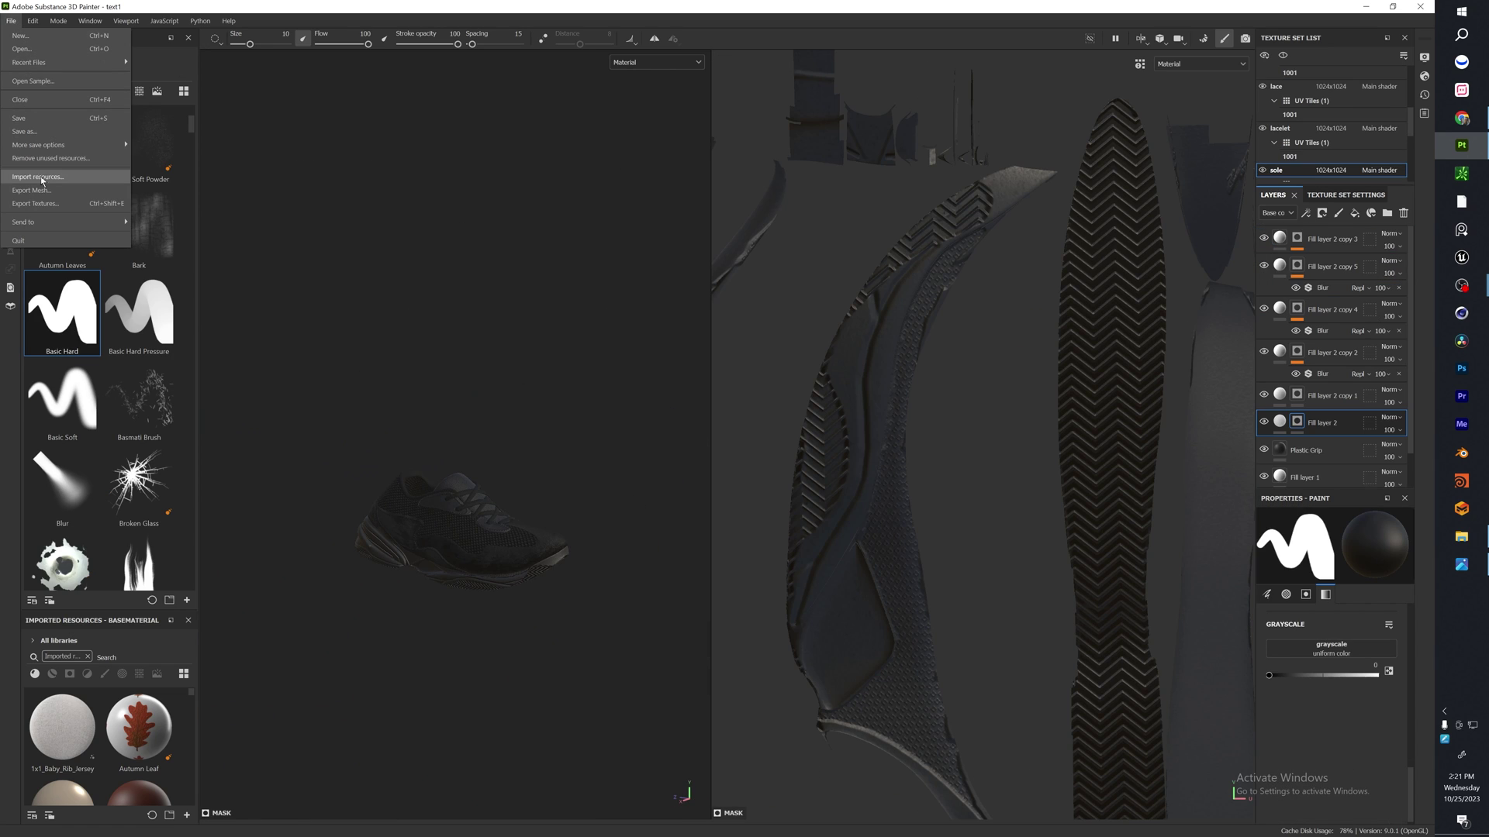
Step: Open the texture export settings and set the output directory to the textures folder inside Shoe_PWR's it2 folder
left_click(35, 203)
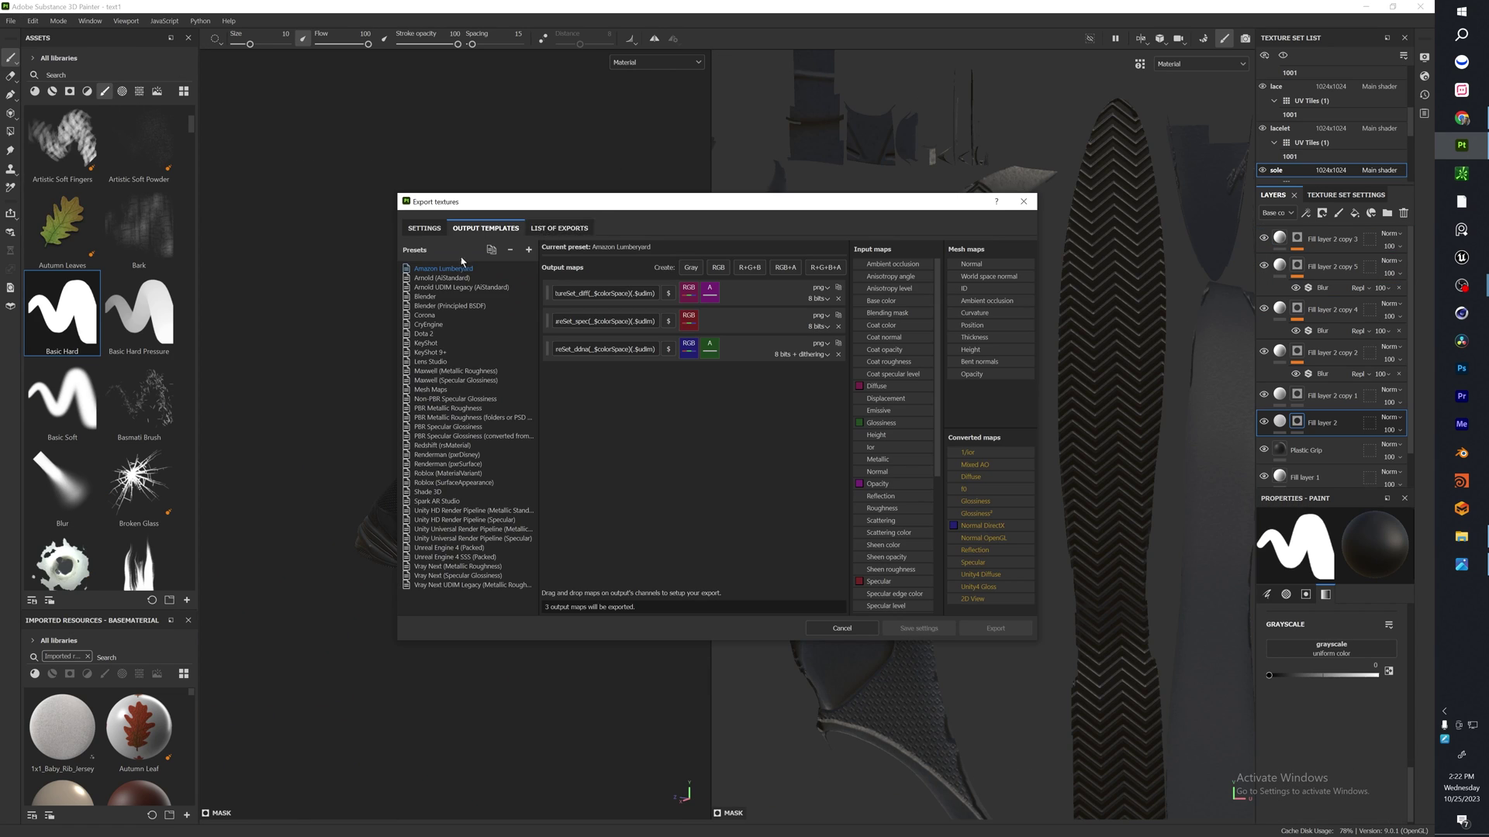
left_click(424, 228)
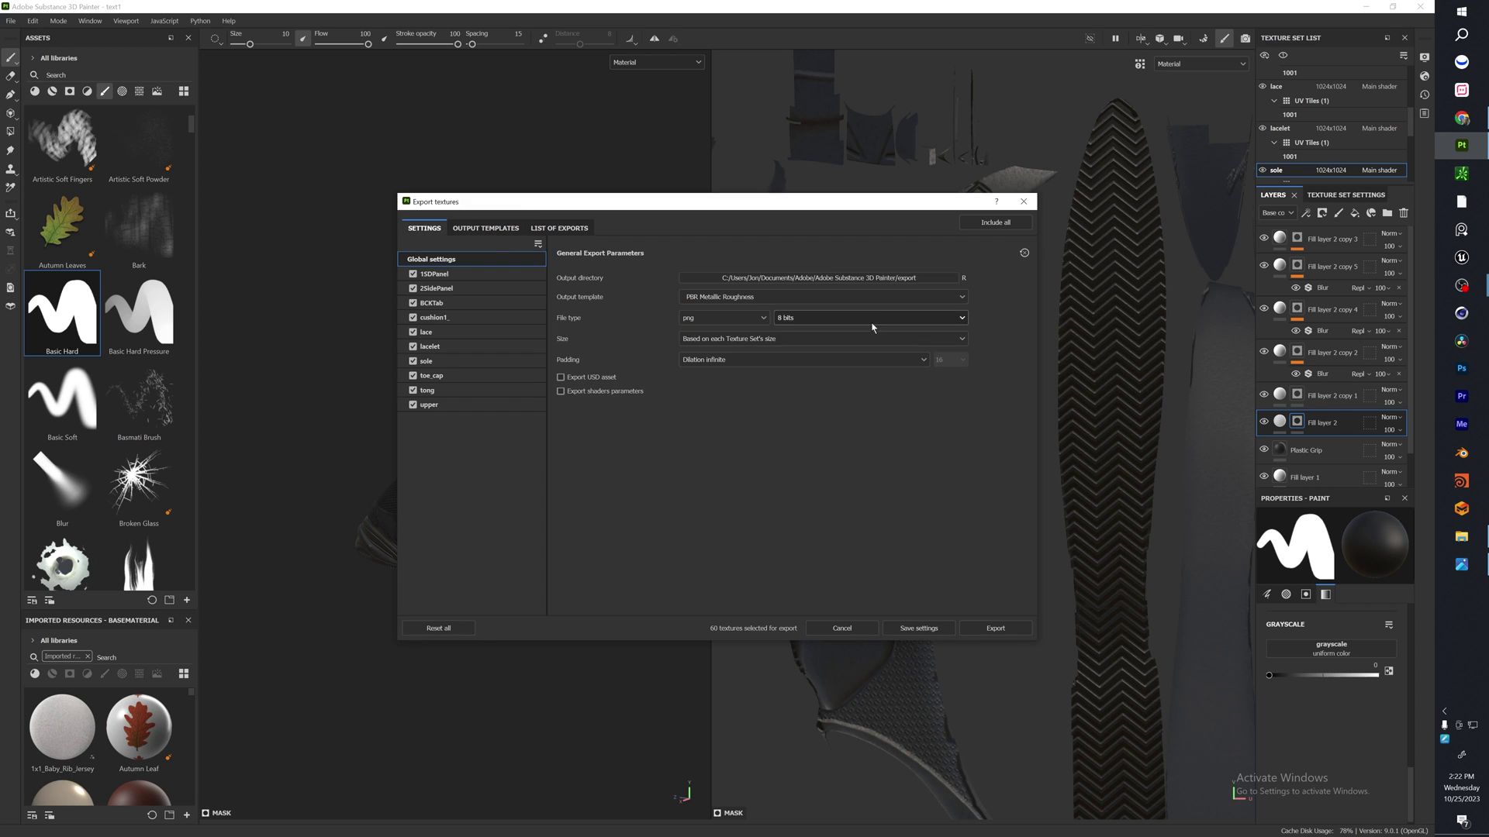
left_click(962, 278)
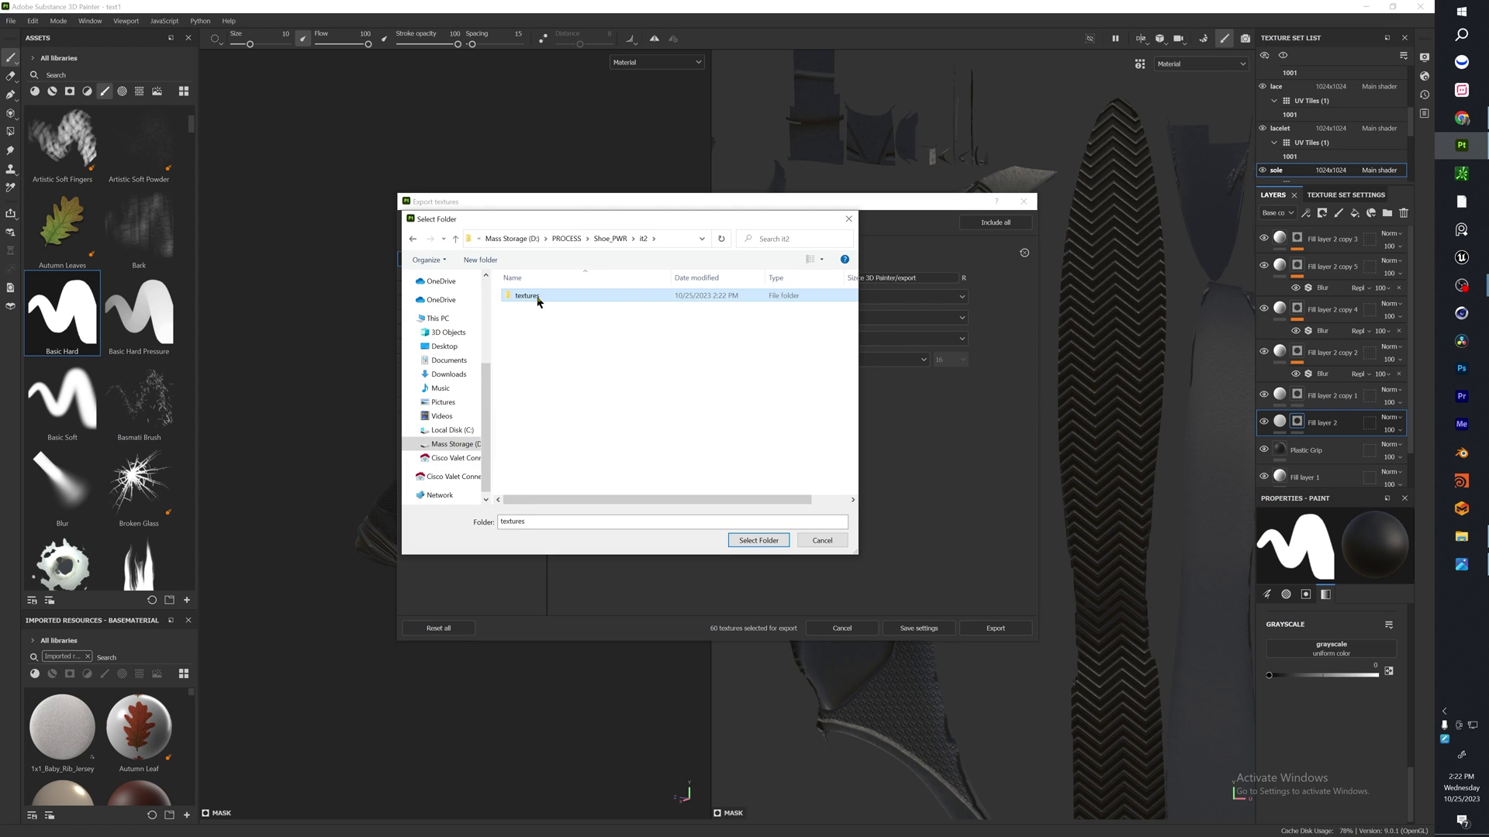
right_click(554, 325)
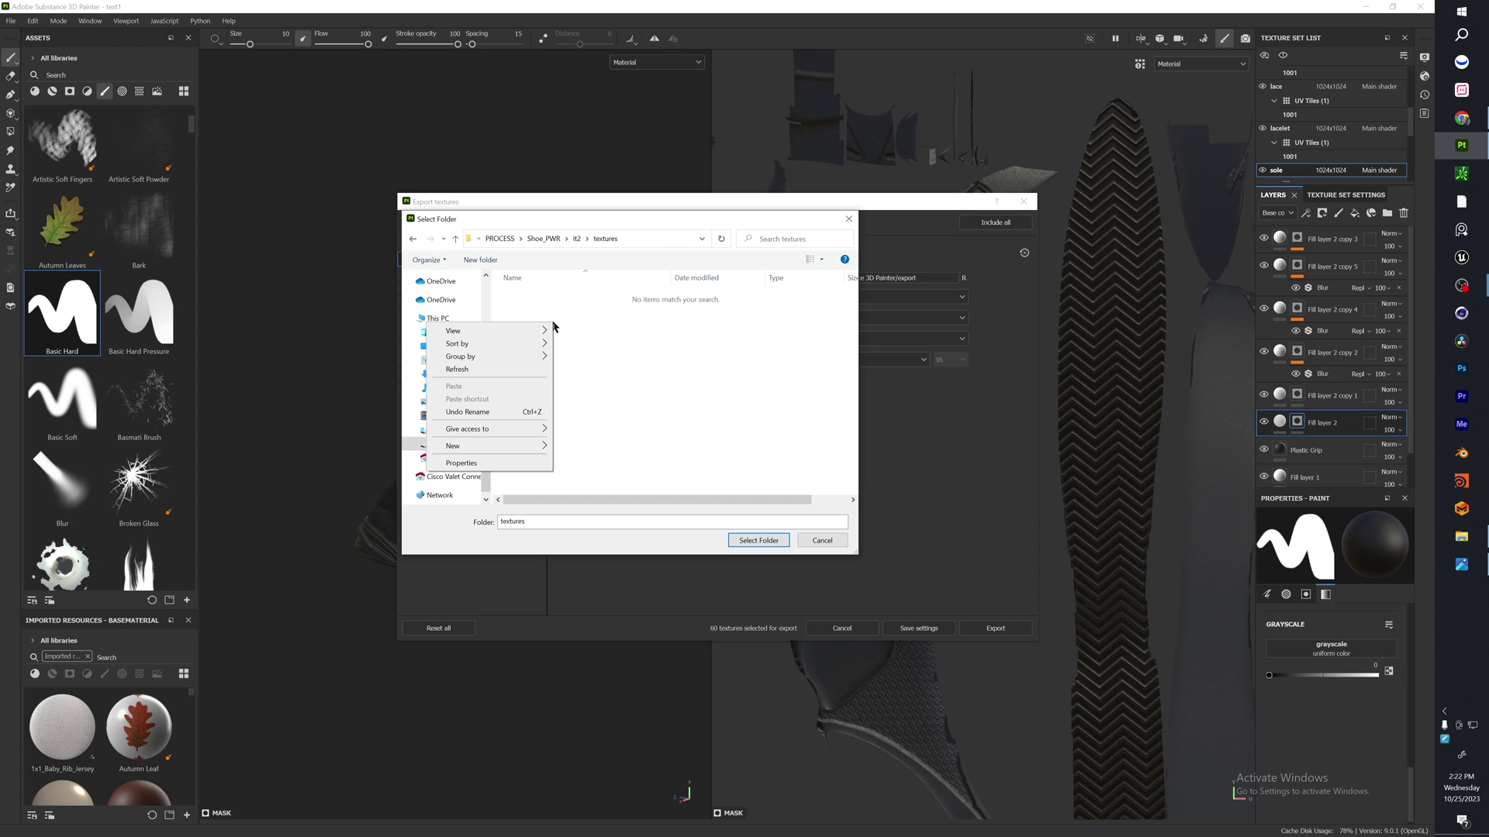
left_click(630, 375)
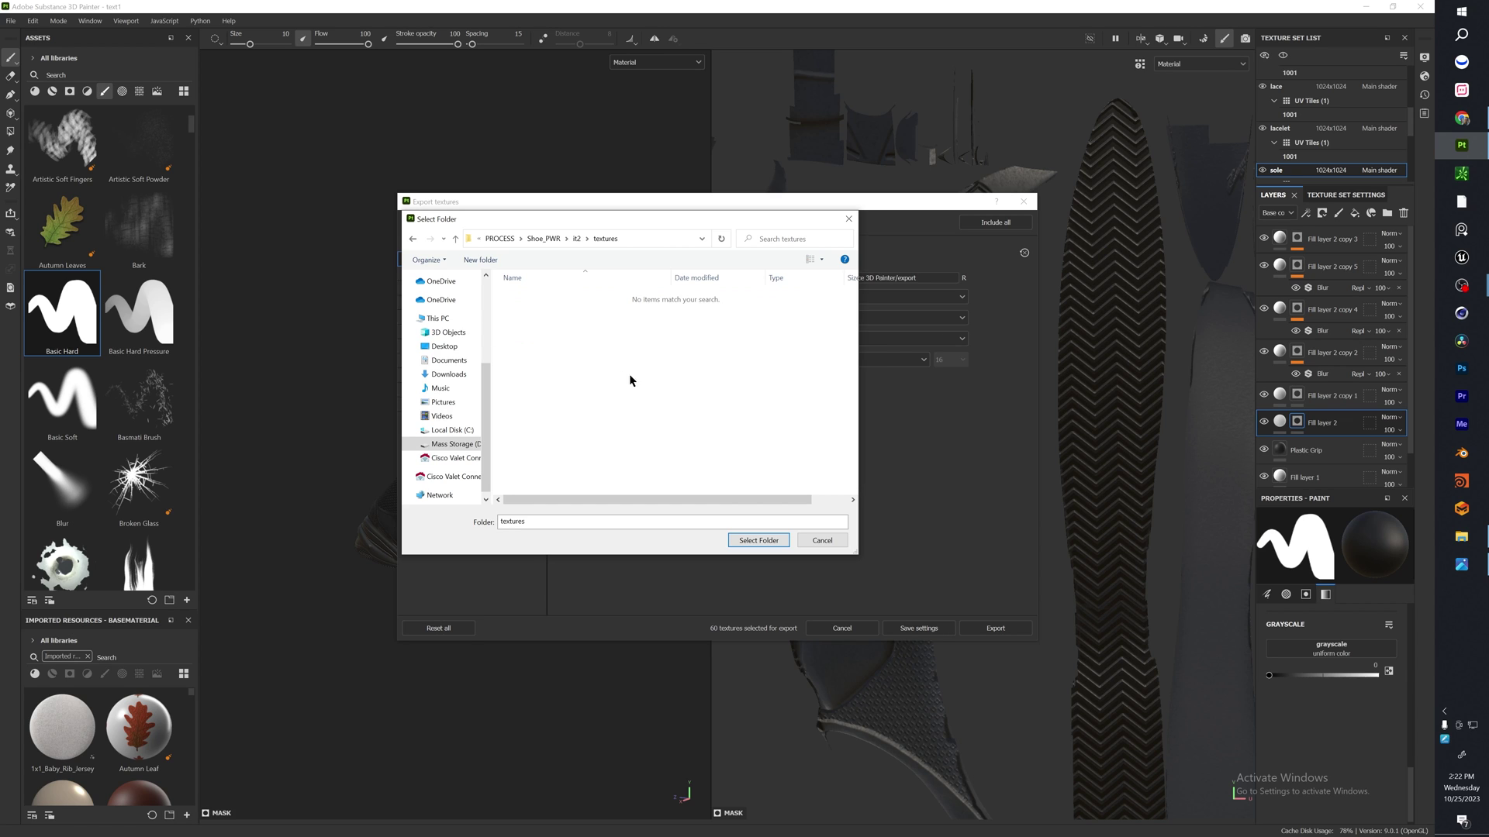
left_click(756, 541)
Step: Remove the Emissive and Metallic output maps from the PBR Metallic Roughness export template
left_click(486, 228)
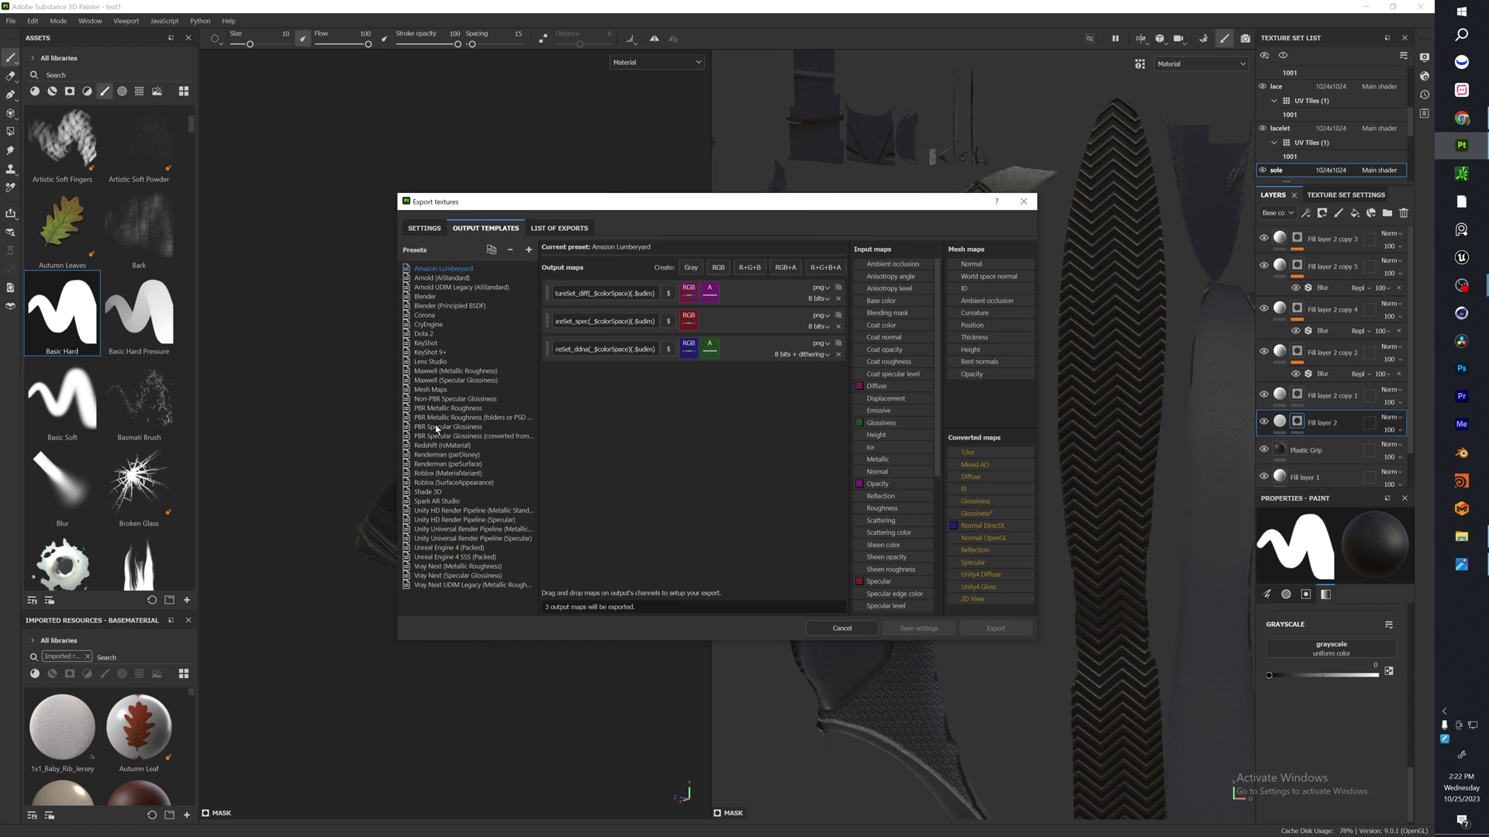
left_click(447, 408)
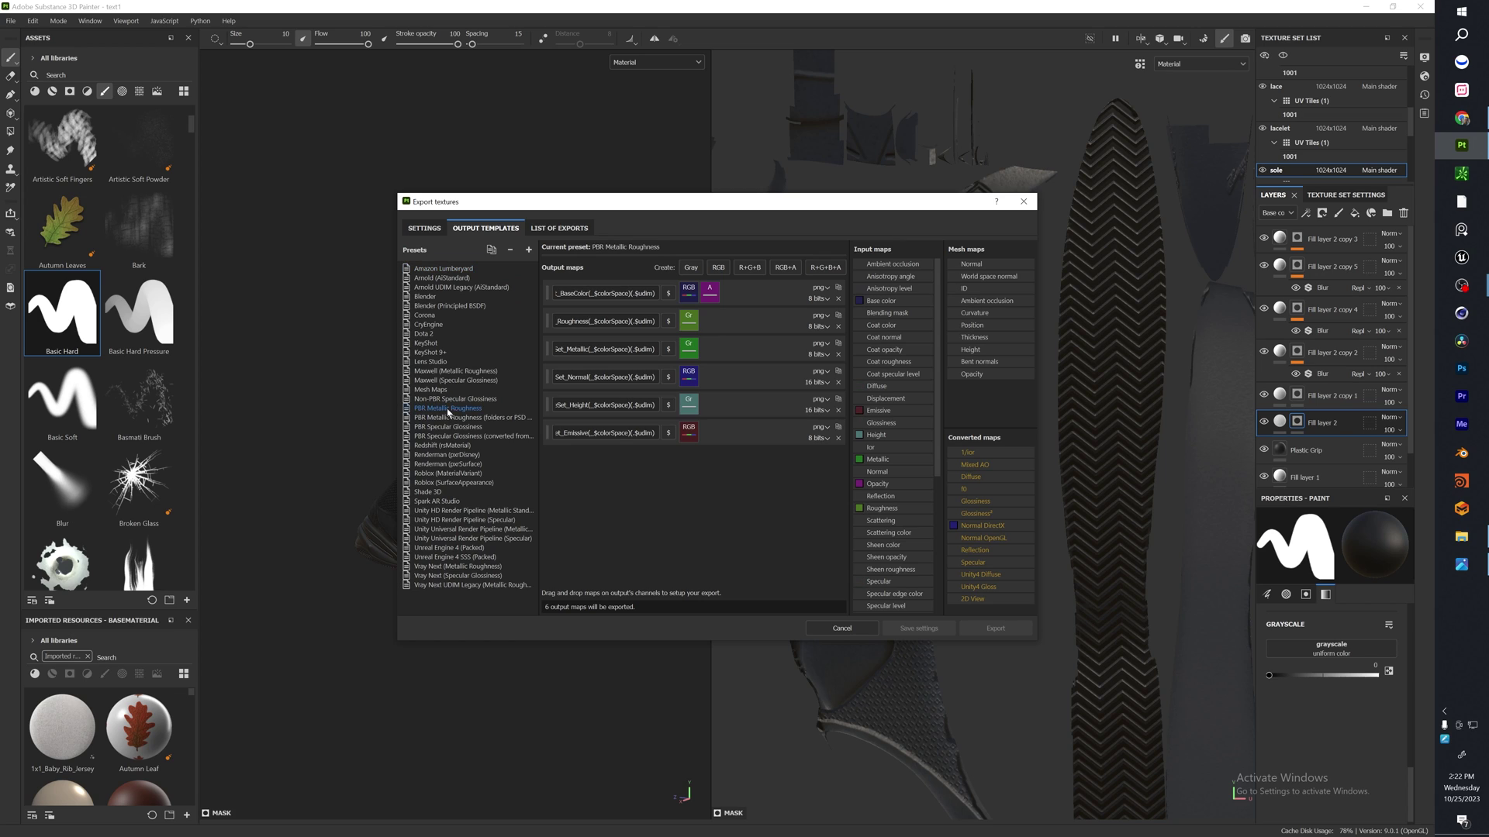
left_click(839, 439)
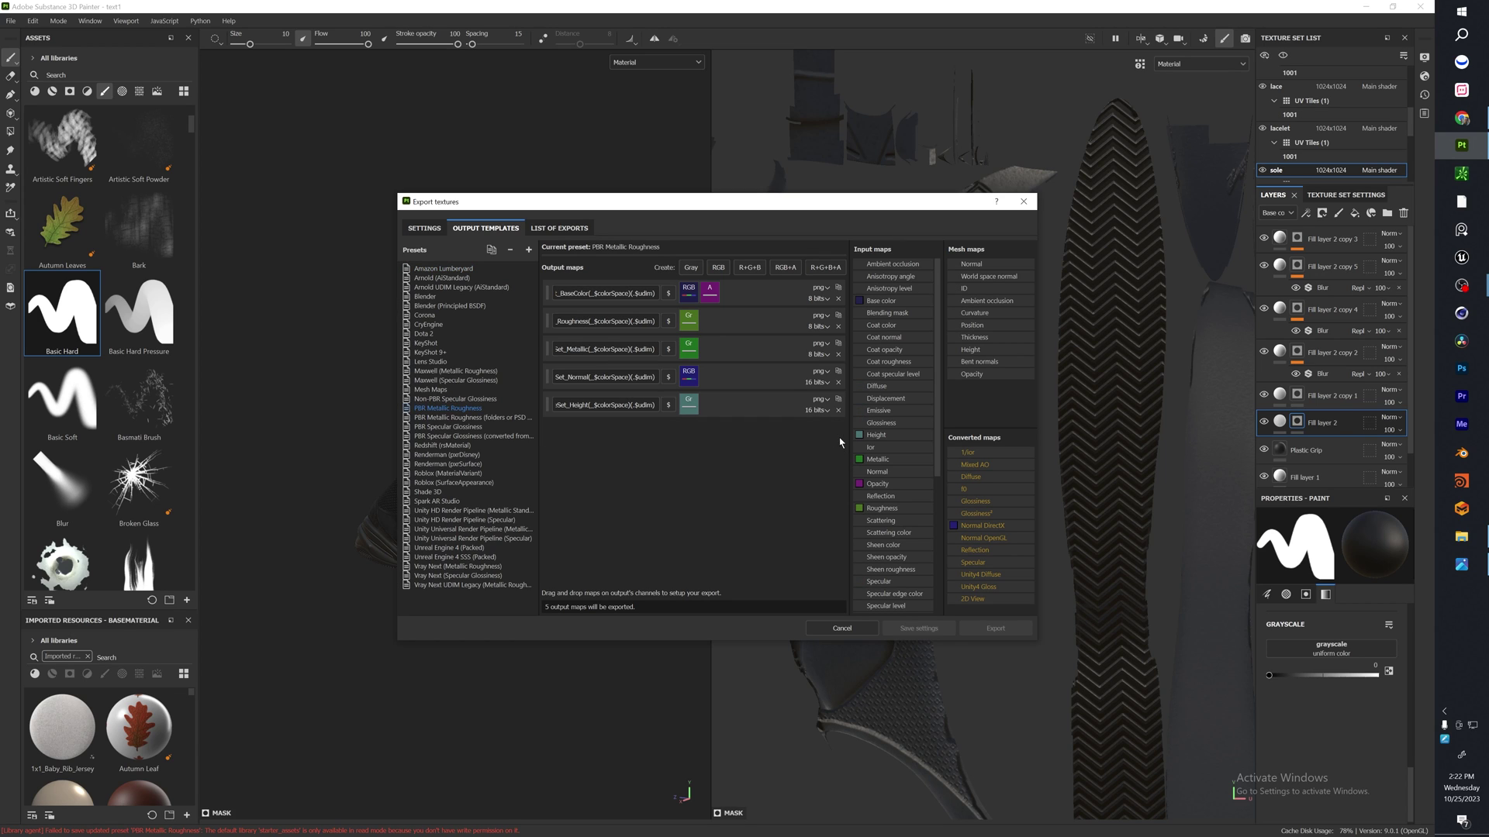
left_click(839, 355)
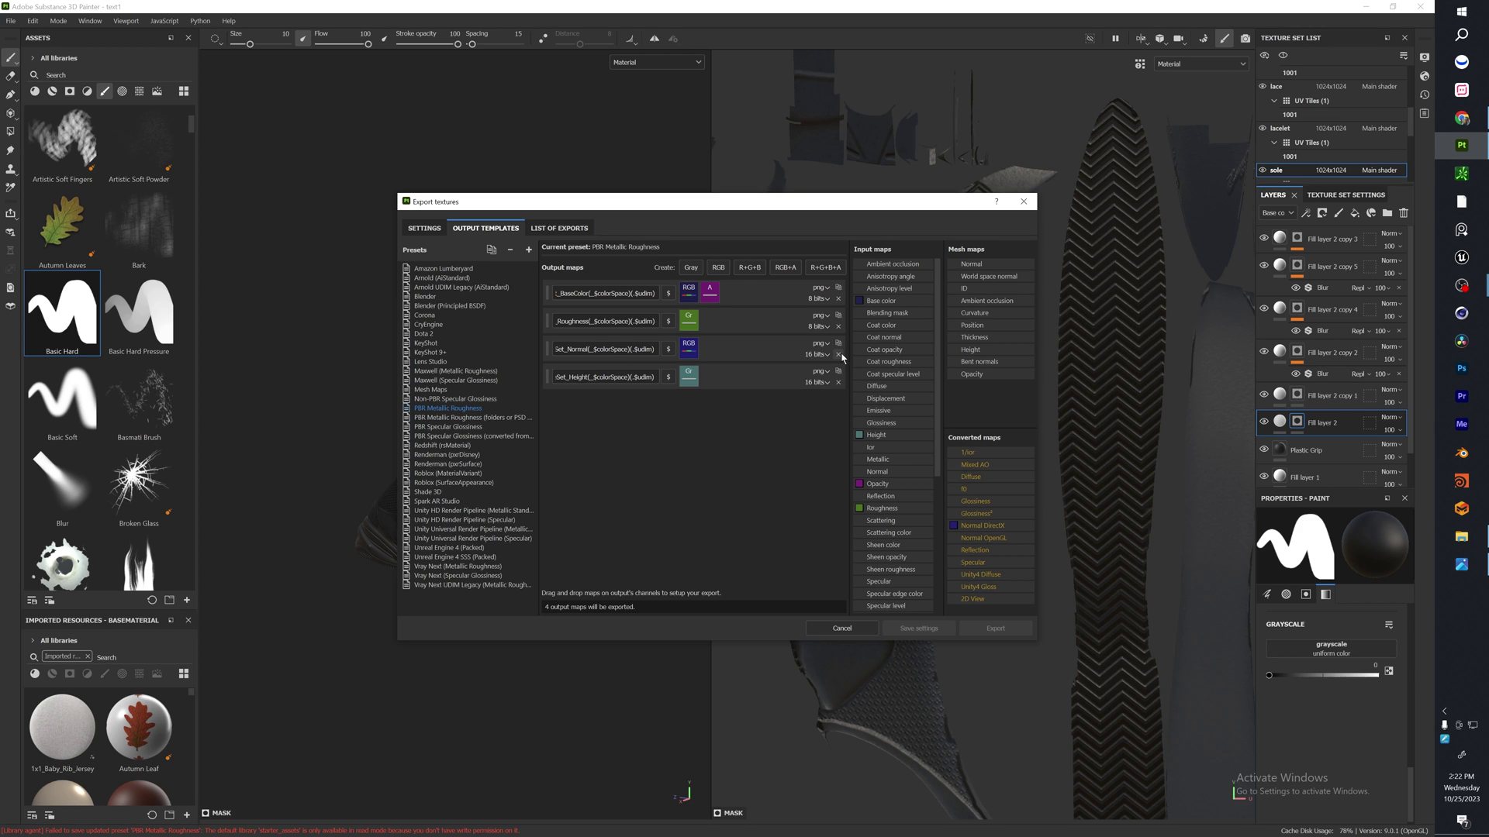
Step: Assign the converted Normal OpenGL map to the Normal output's RGB channels and show the list of exports
left_click_drag(1001, 538, 687, 351)
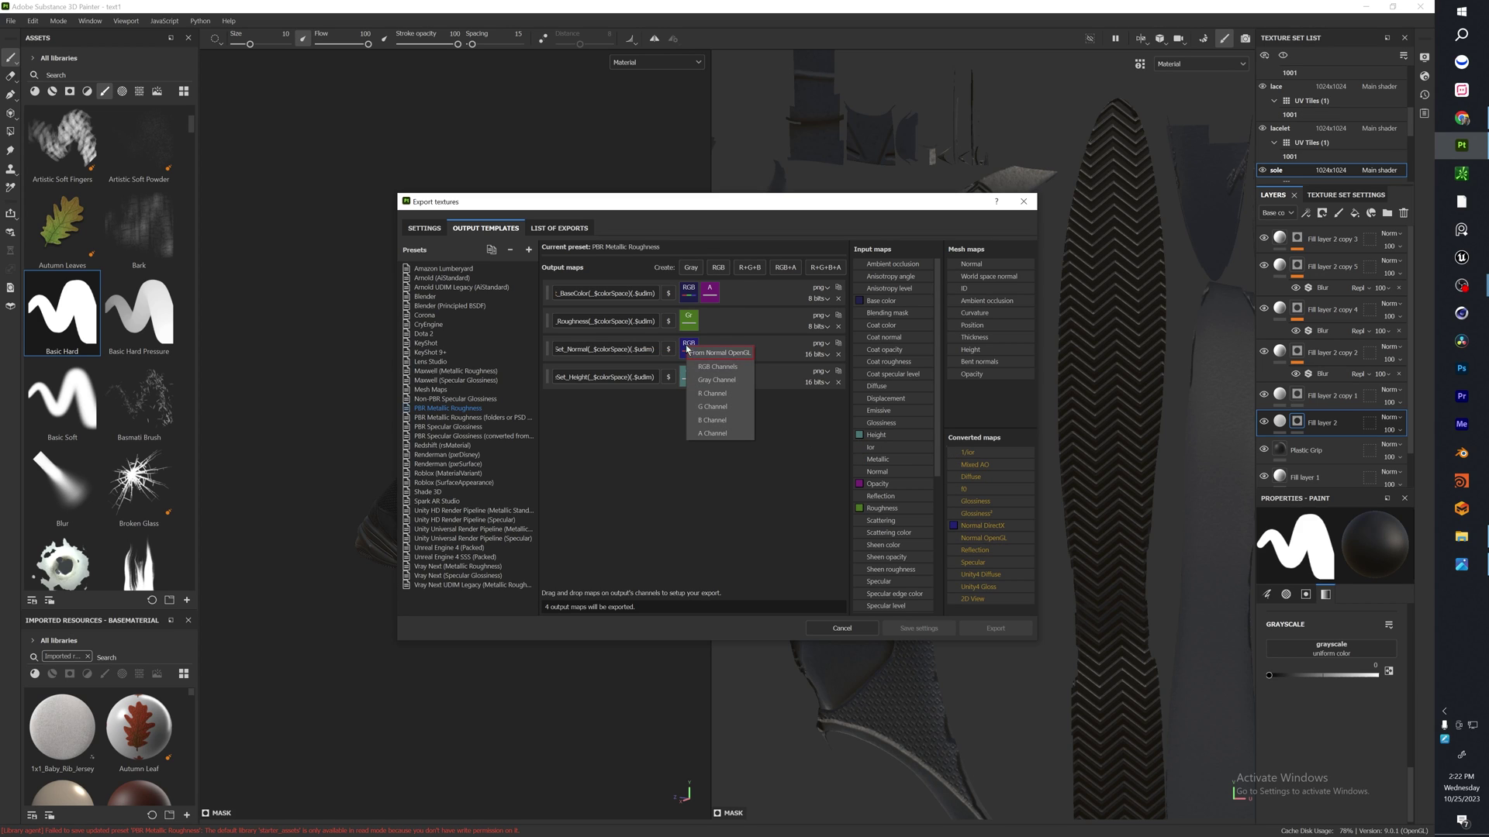
left_click(738, 367)
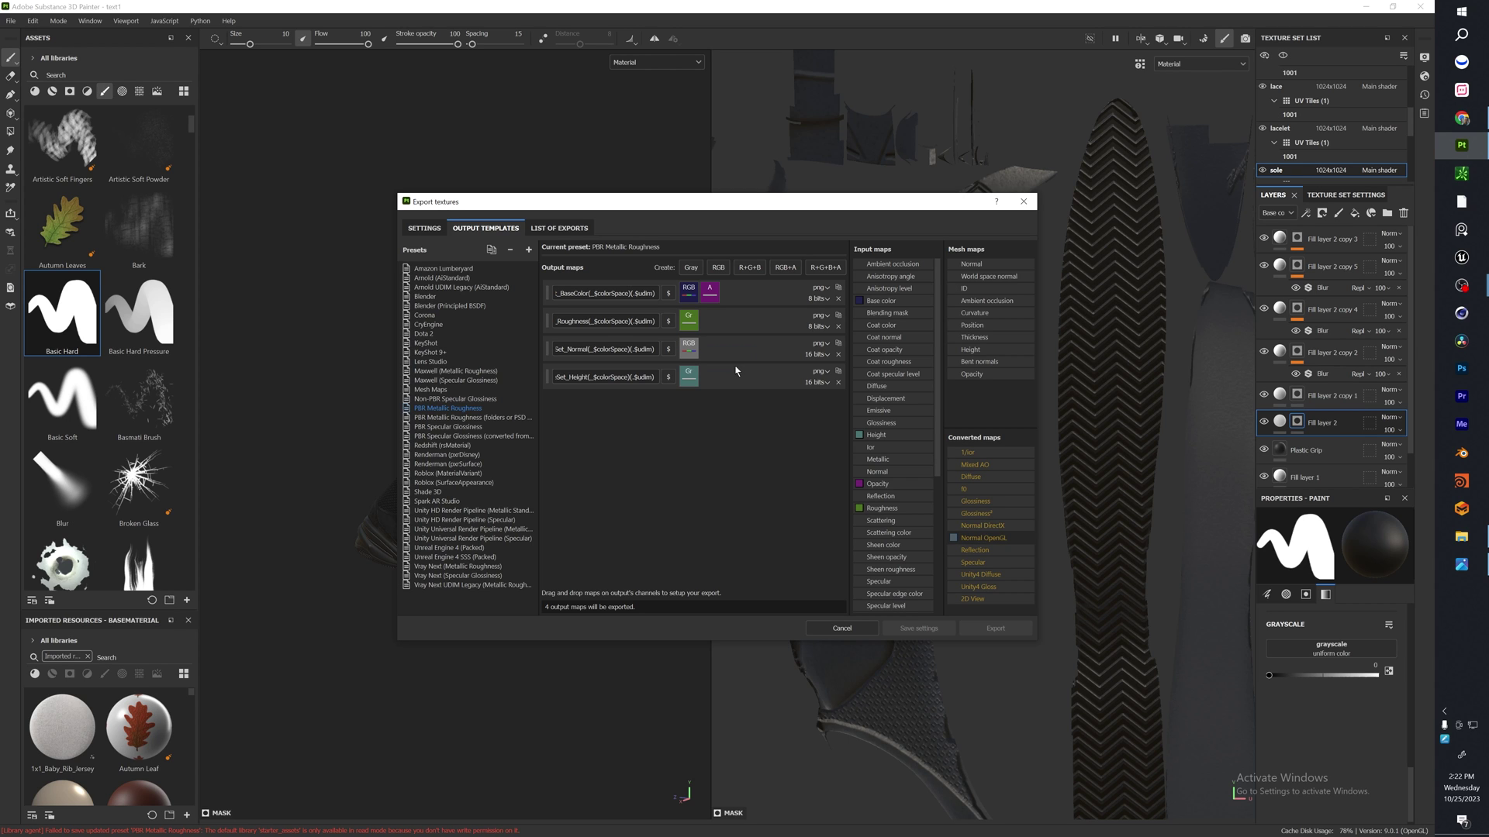
left_click(559, 228)
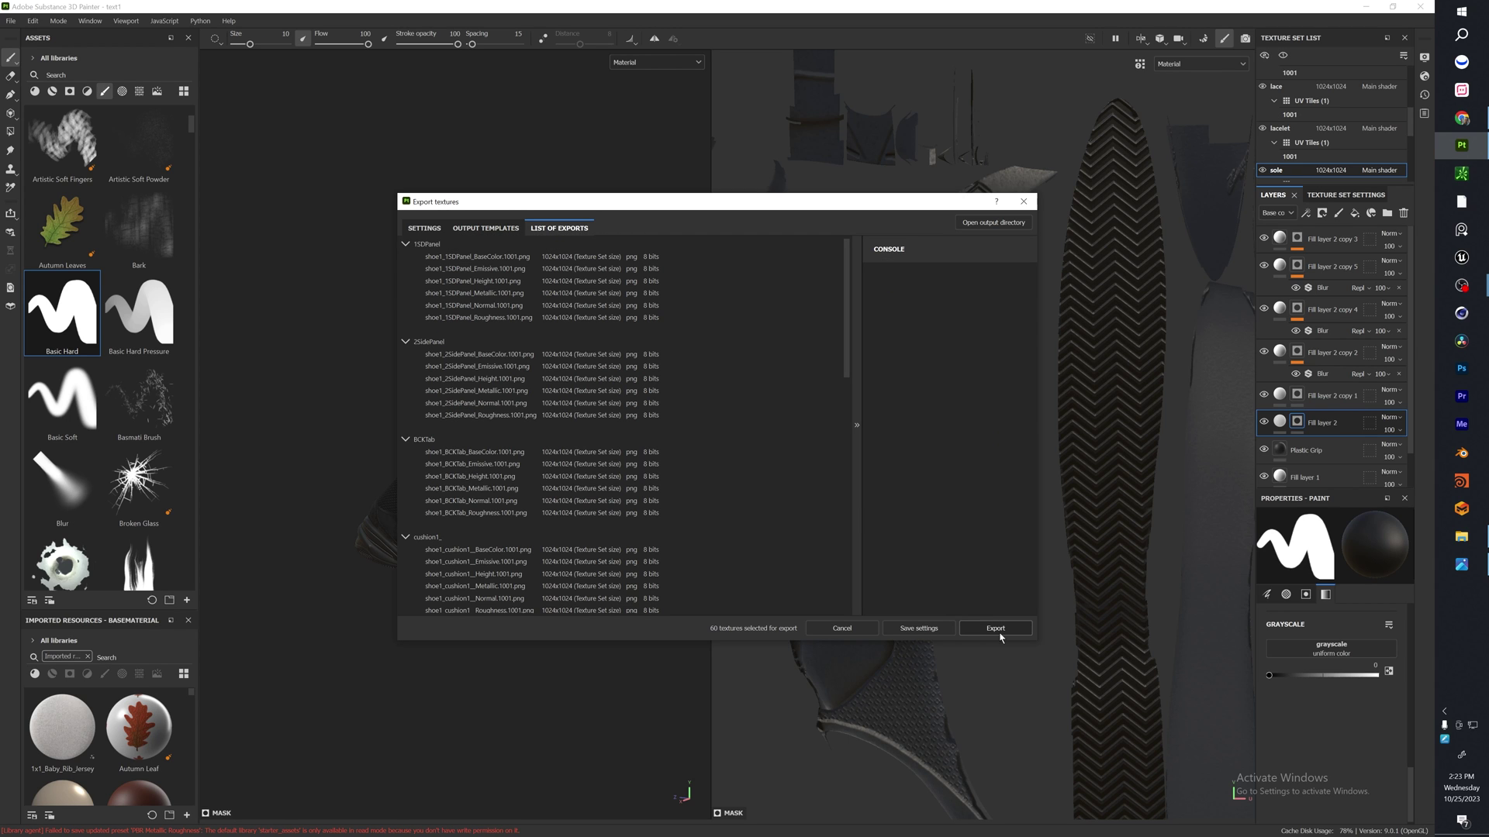
Step: Export all the listed texture maps to the output directory and switch to Blender
left_click(1000, 630)
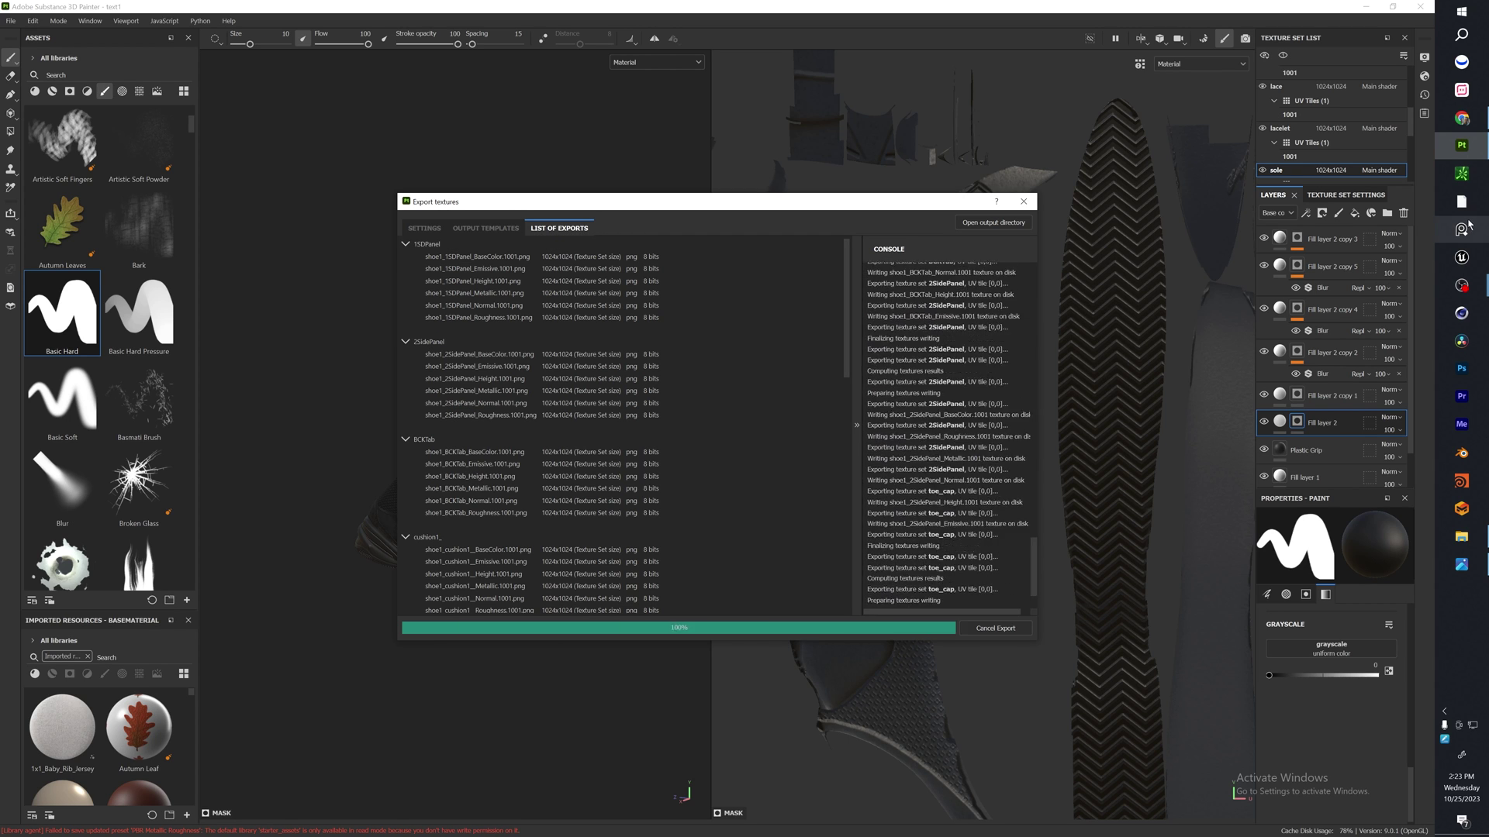
left_click(1462, 454)
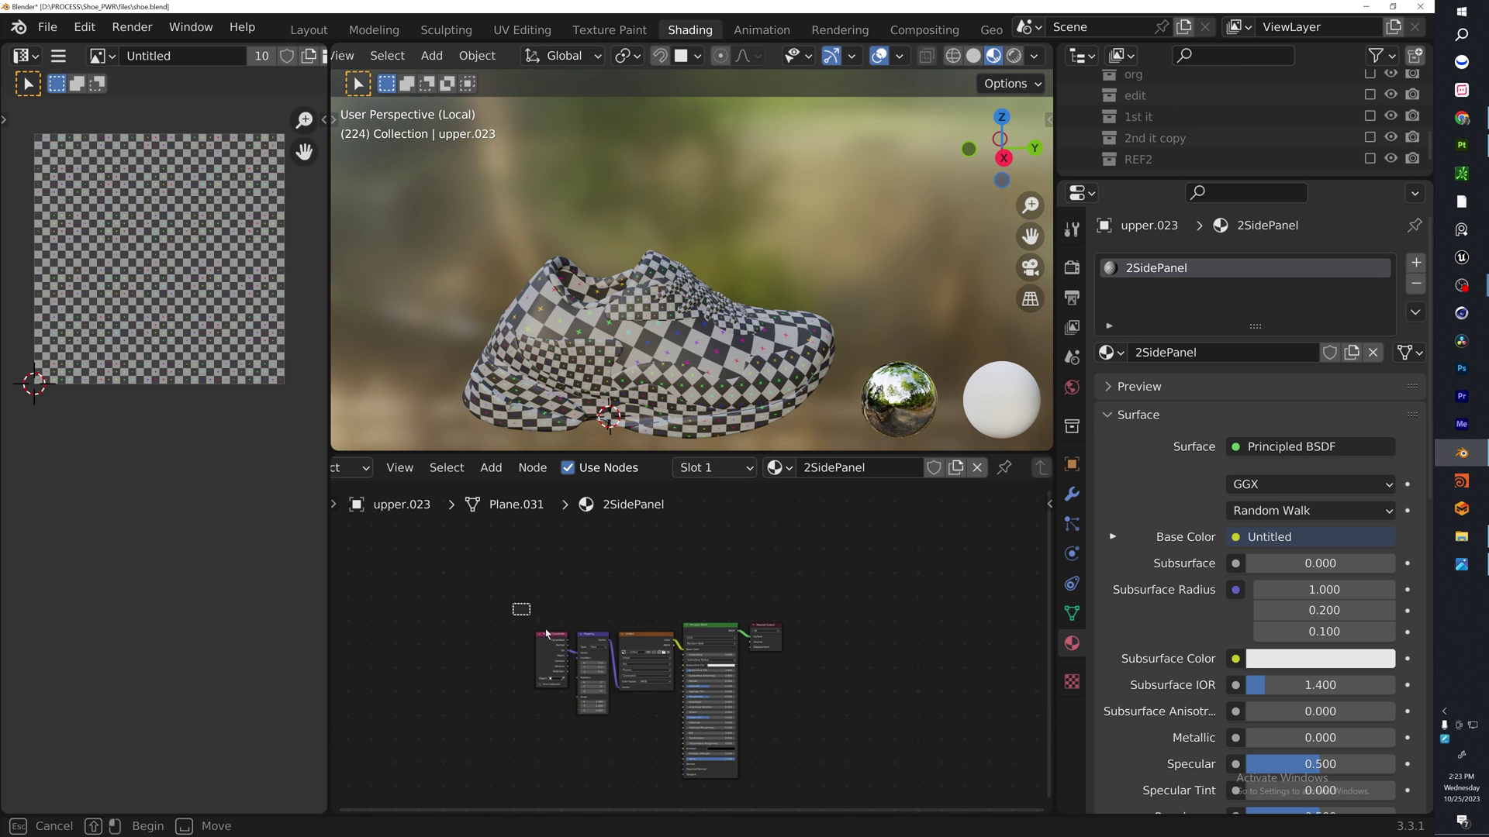
Step: Delete the texture coordinate, mapping and checker image nodes from the 2SidePanel material
left_click_drag(512, 604, 649, 720)
key("x")
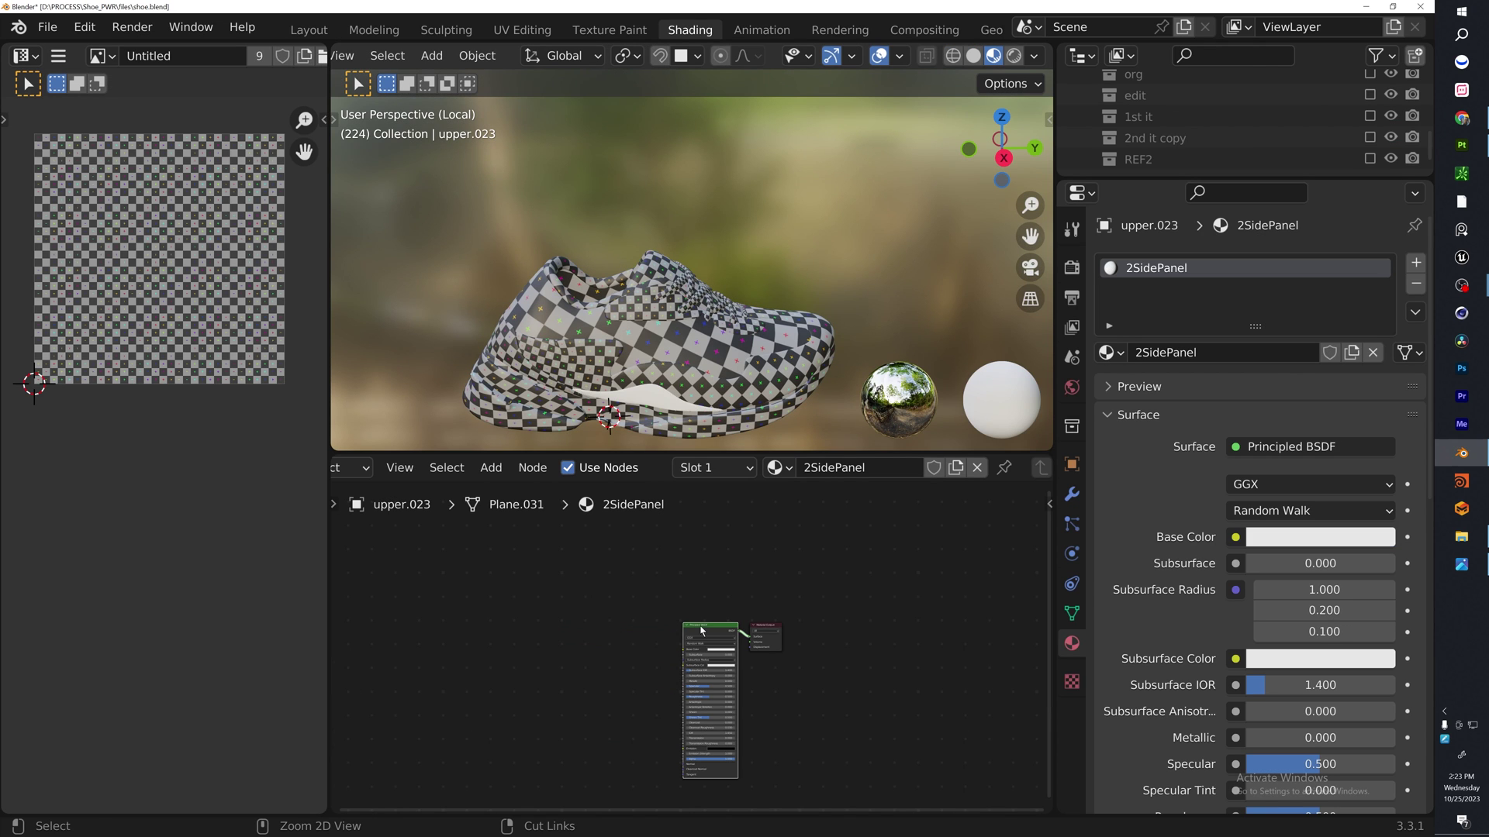
key("ctrl+z")
key("ctrl+shift+z")
Step: Add a Principled Texture Setup to the 2SidePanel material using its six exported maps from BaseColor to Roughness
key("ctrl+shift+t")
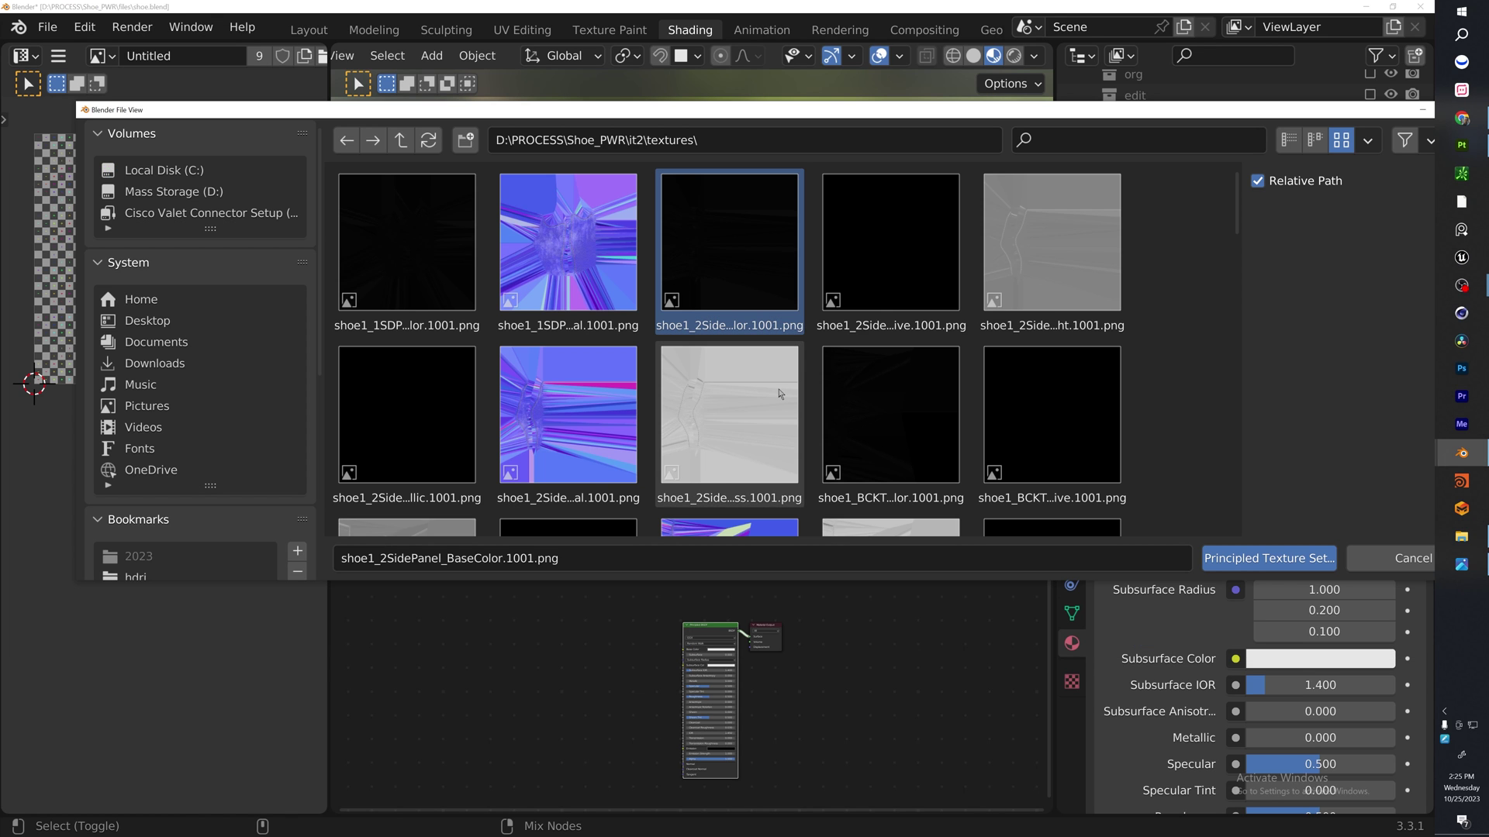
left_click(779, 394, "shift")
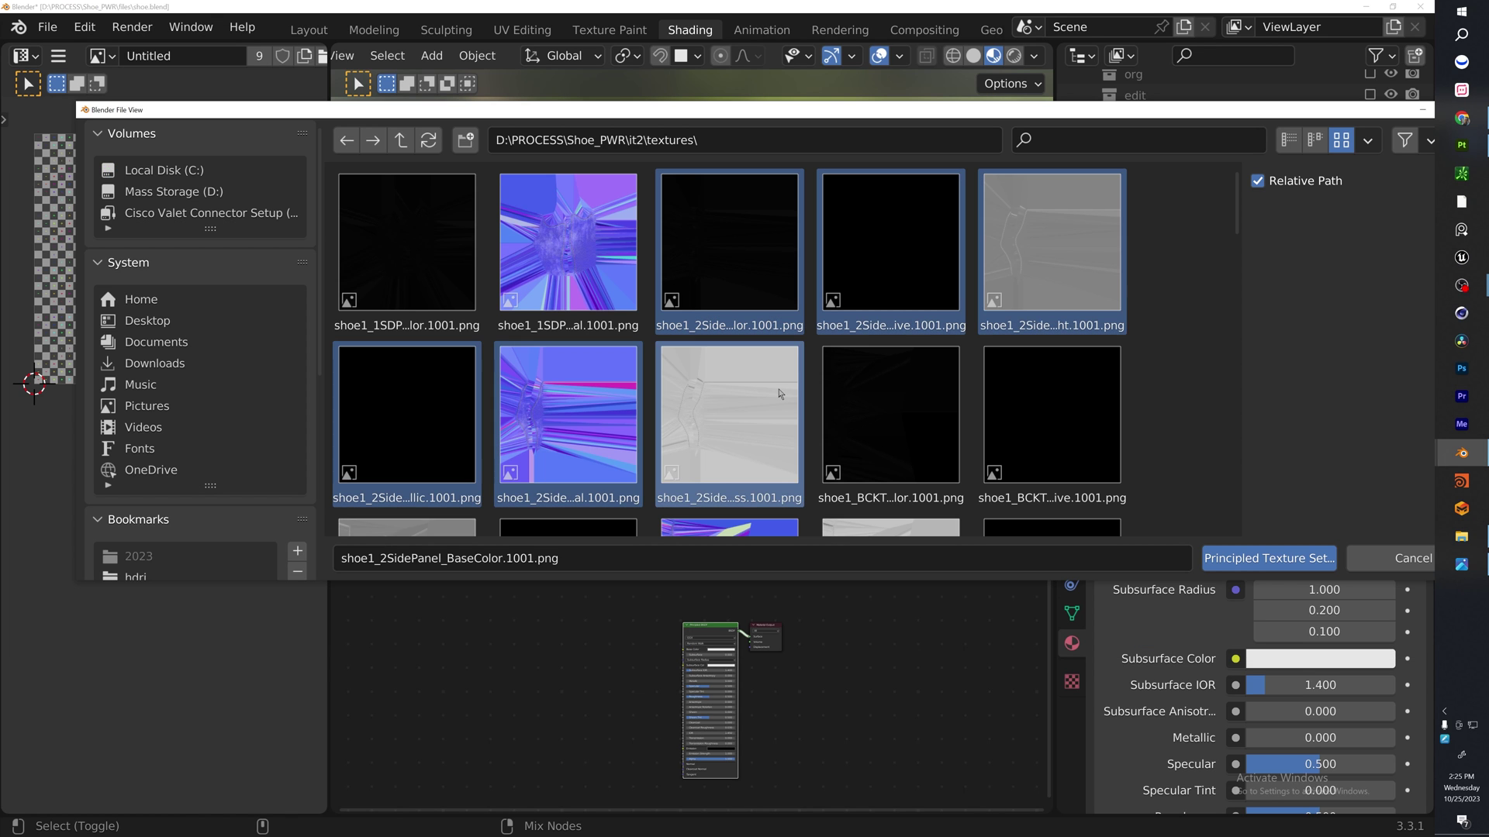
left_click(1270, 558)
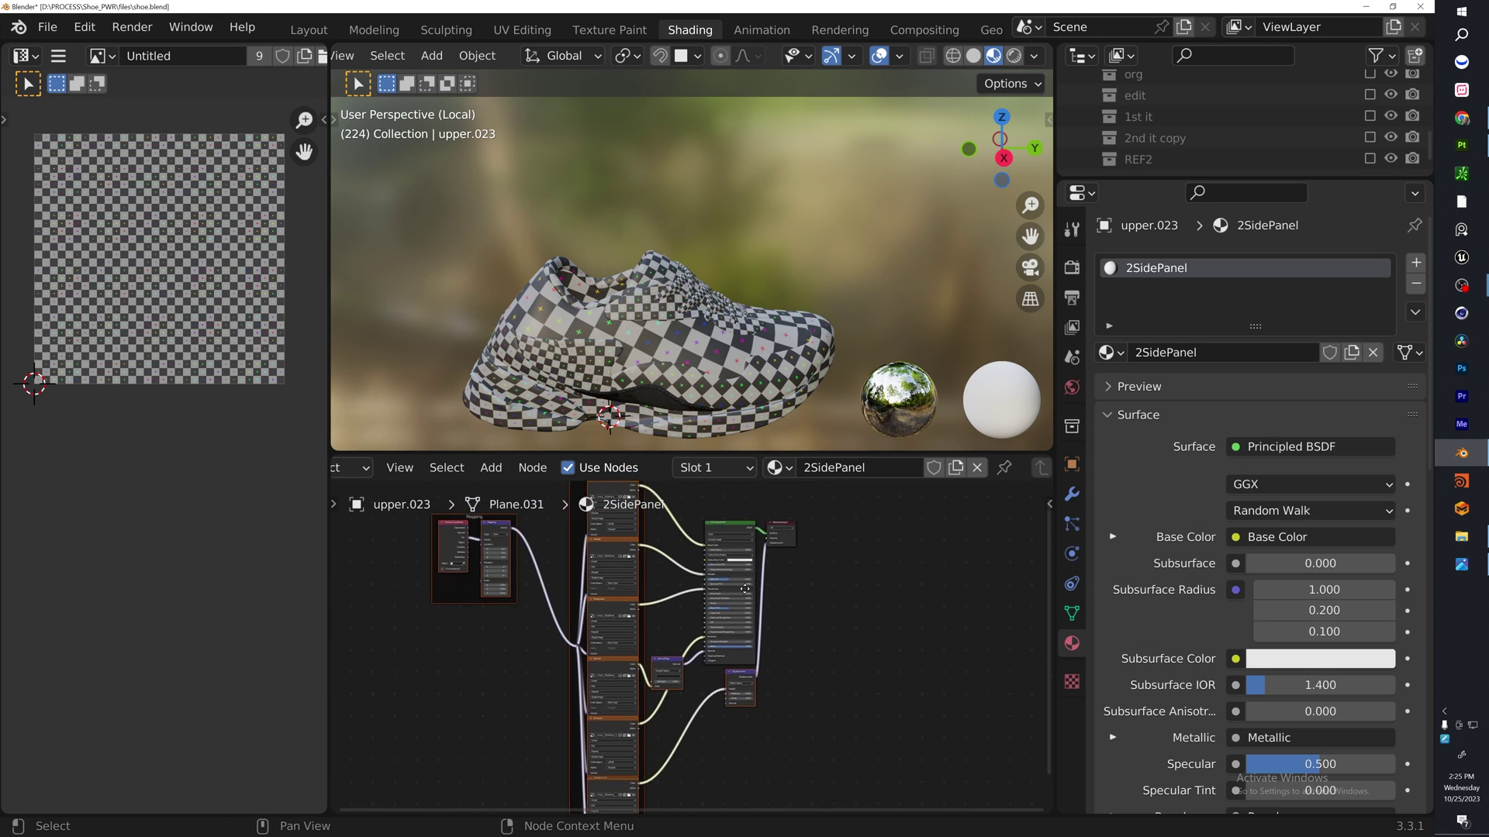
Step: Examine the 2SidePanel texture nodes with their color spaces and links, and the textured panel on the shoe
scroll(636, 685, "up", 8)
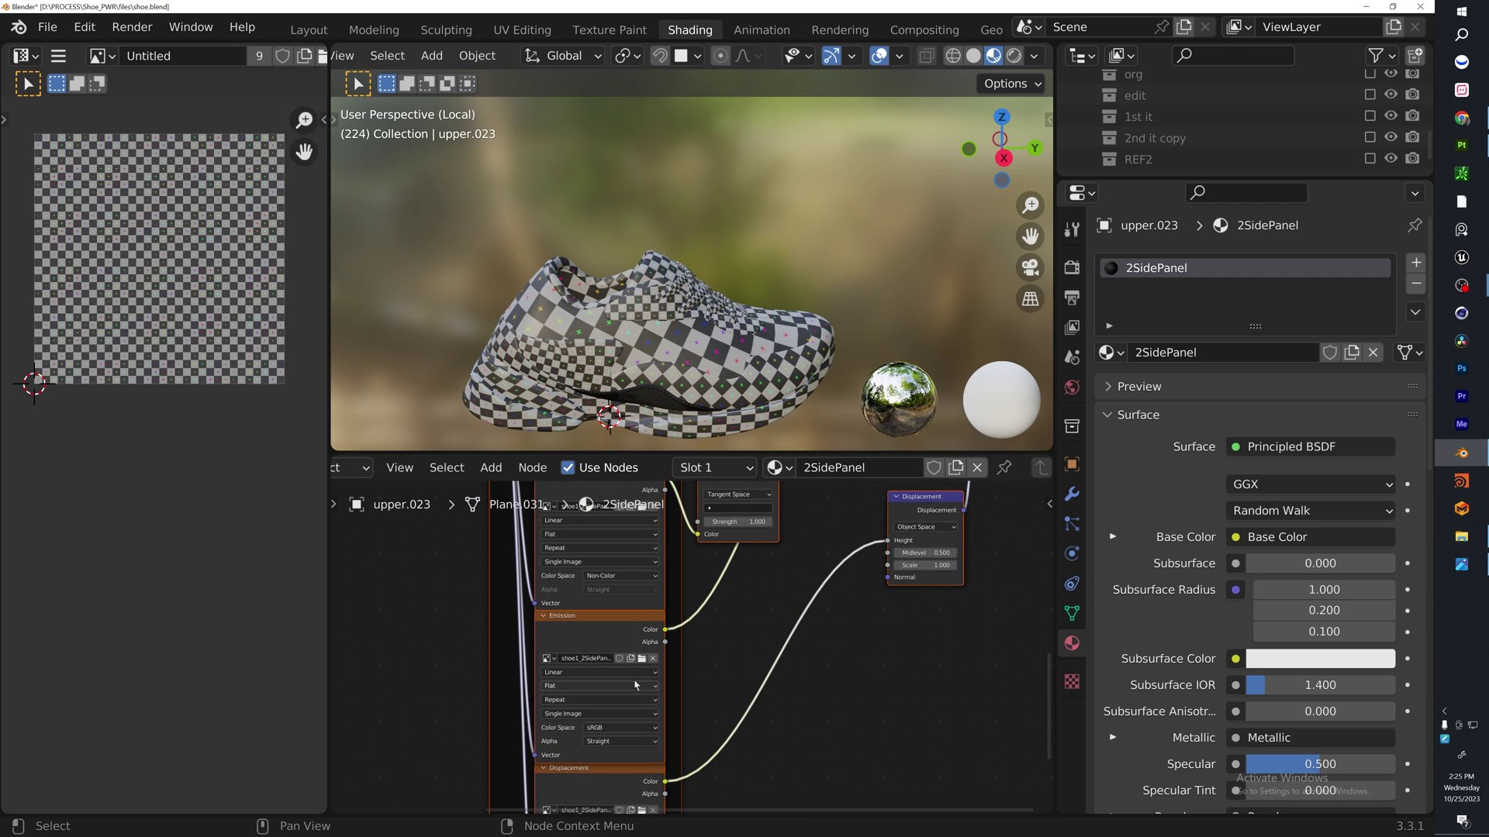
scroll(636, 685, "down", 1)
scroll(636, 685, "up", 1)
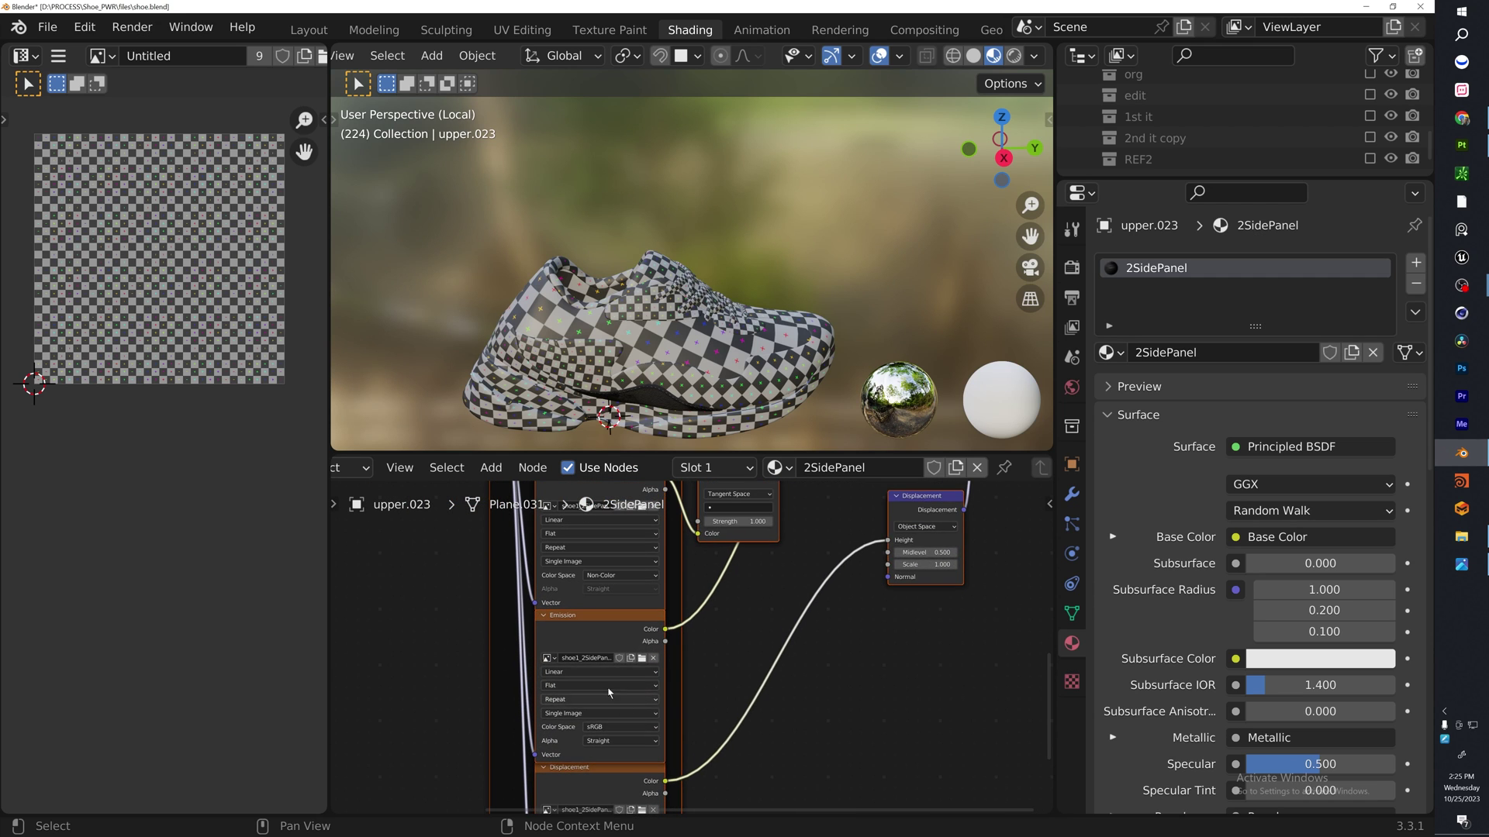
middle_click_drag(617, 670, 631, 738)
scroll(654, 403, "up", 4)
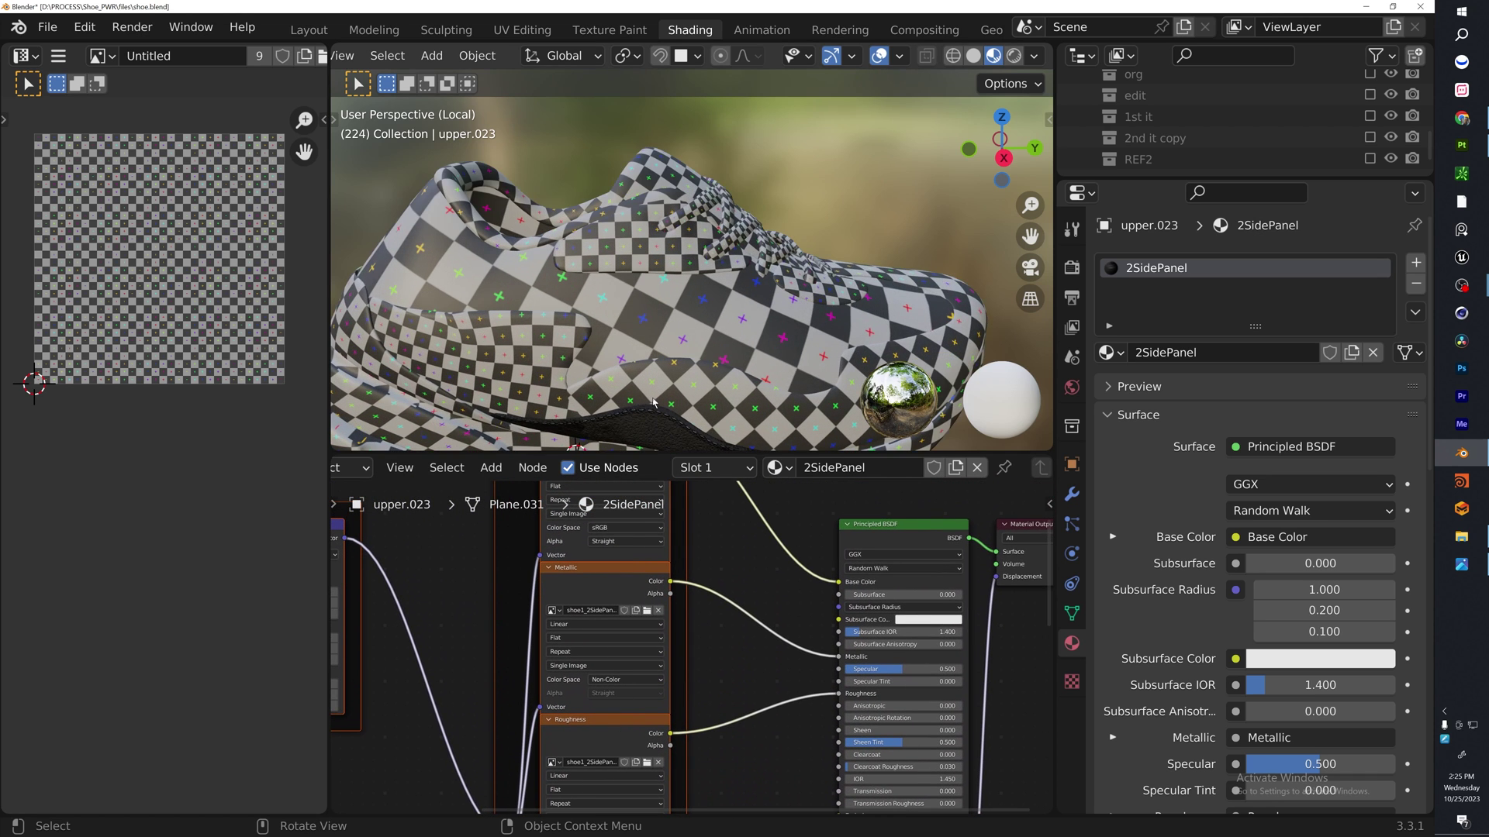
middle_click_drag(654, 403, 763, 279)
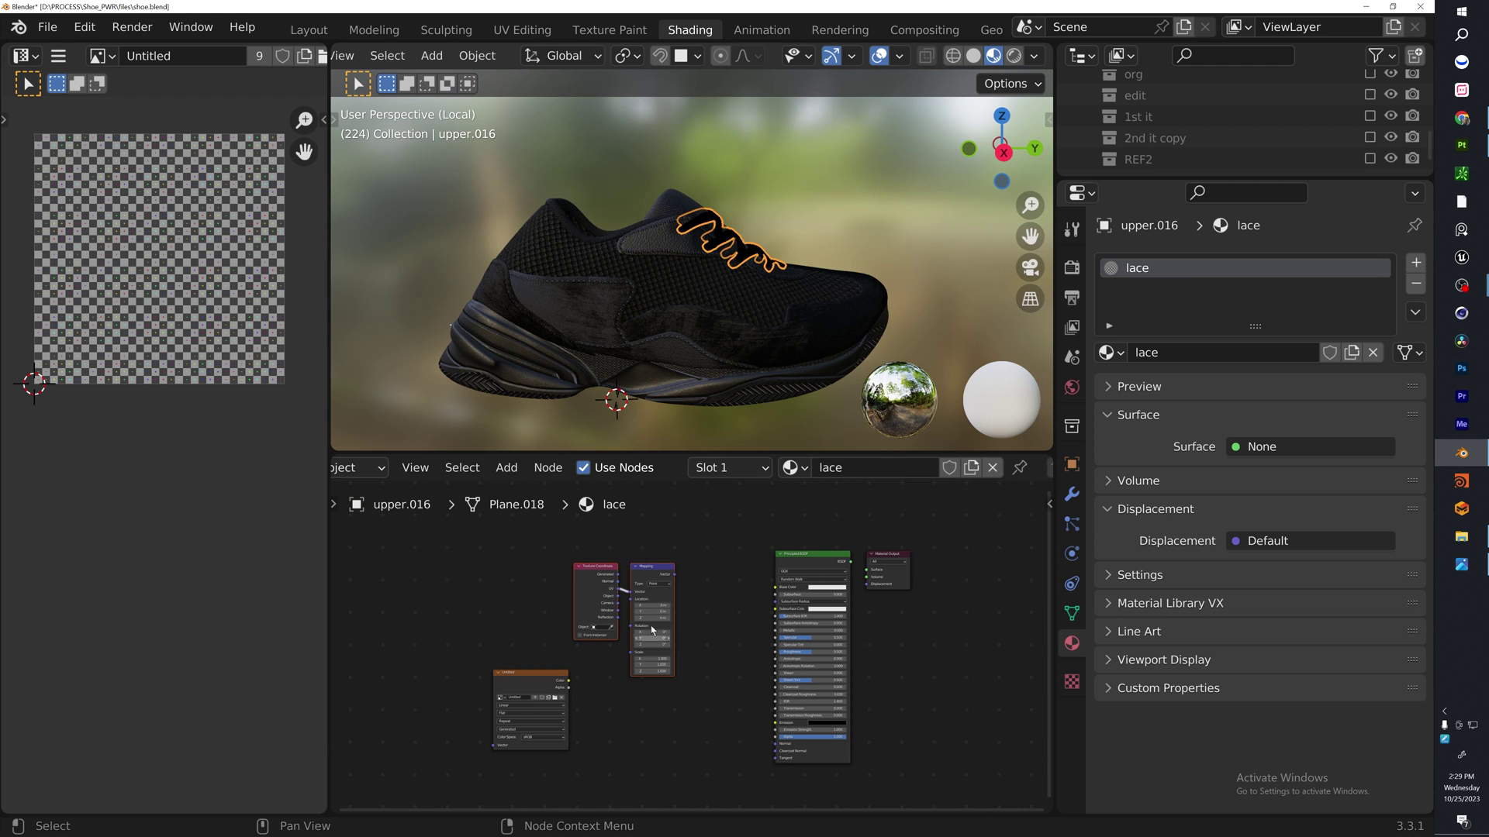
Step: Move the lace material's existing texture nodes aside and connect the Principled BSDF to the Material Output's Surface
left_click_drag(495, 561, 666, 737)
left_click_drag(651, 576, 390, 589)
left_click(810, 562)
left_click_drag(851, 562, 868, 572)
Step: Add a Principled Texture Setup to the lace material, filtering the files by "lace" and using the six shoe1_lace maps
key("ctrl+shift+t")
key("ctrl+f")
type("lace")
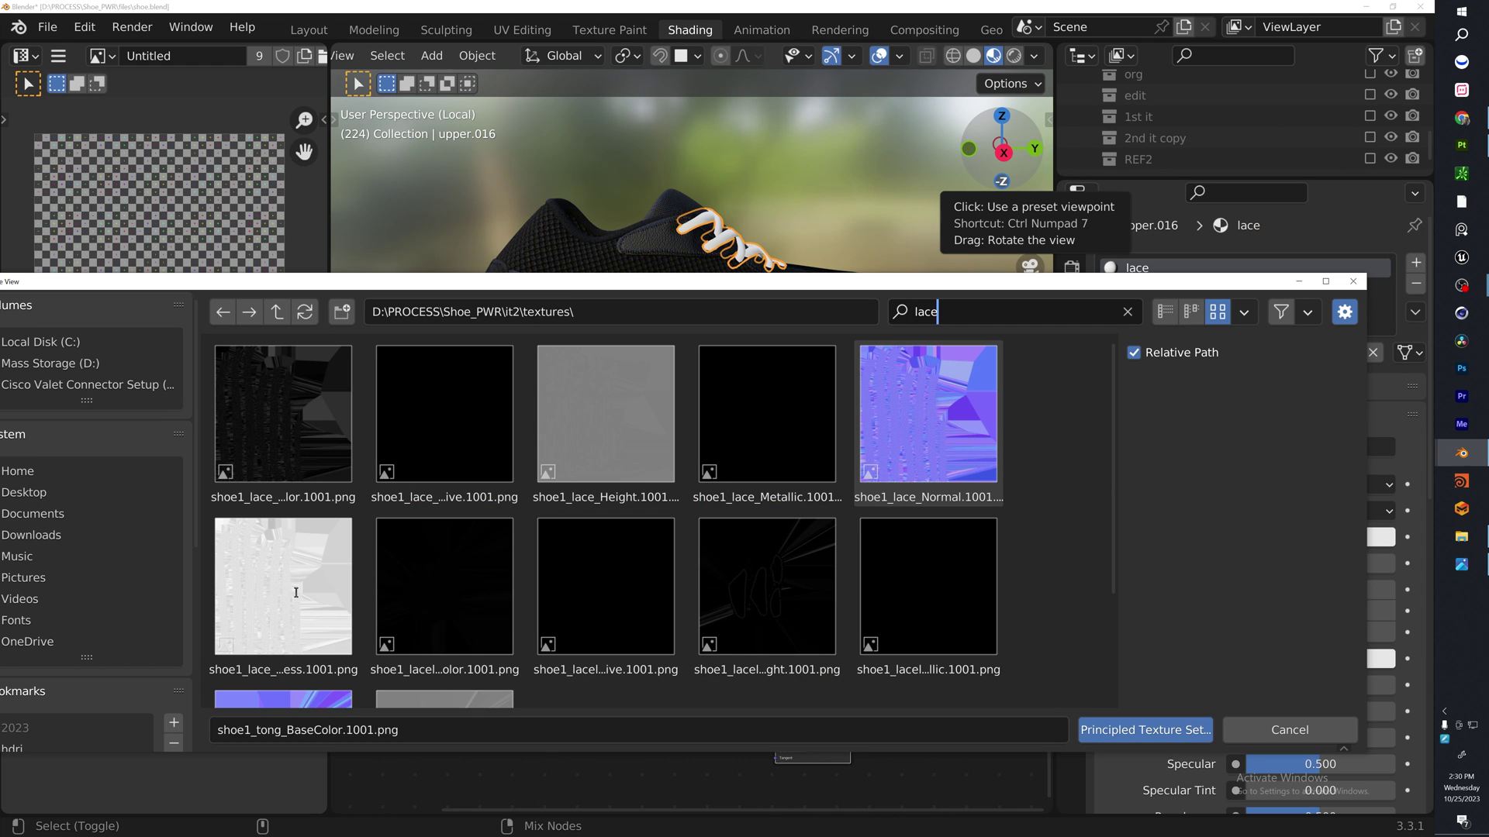
key("Return")
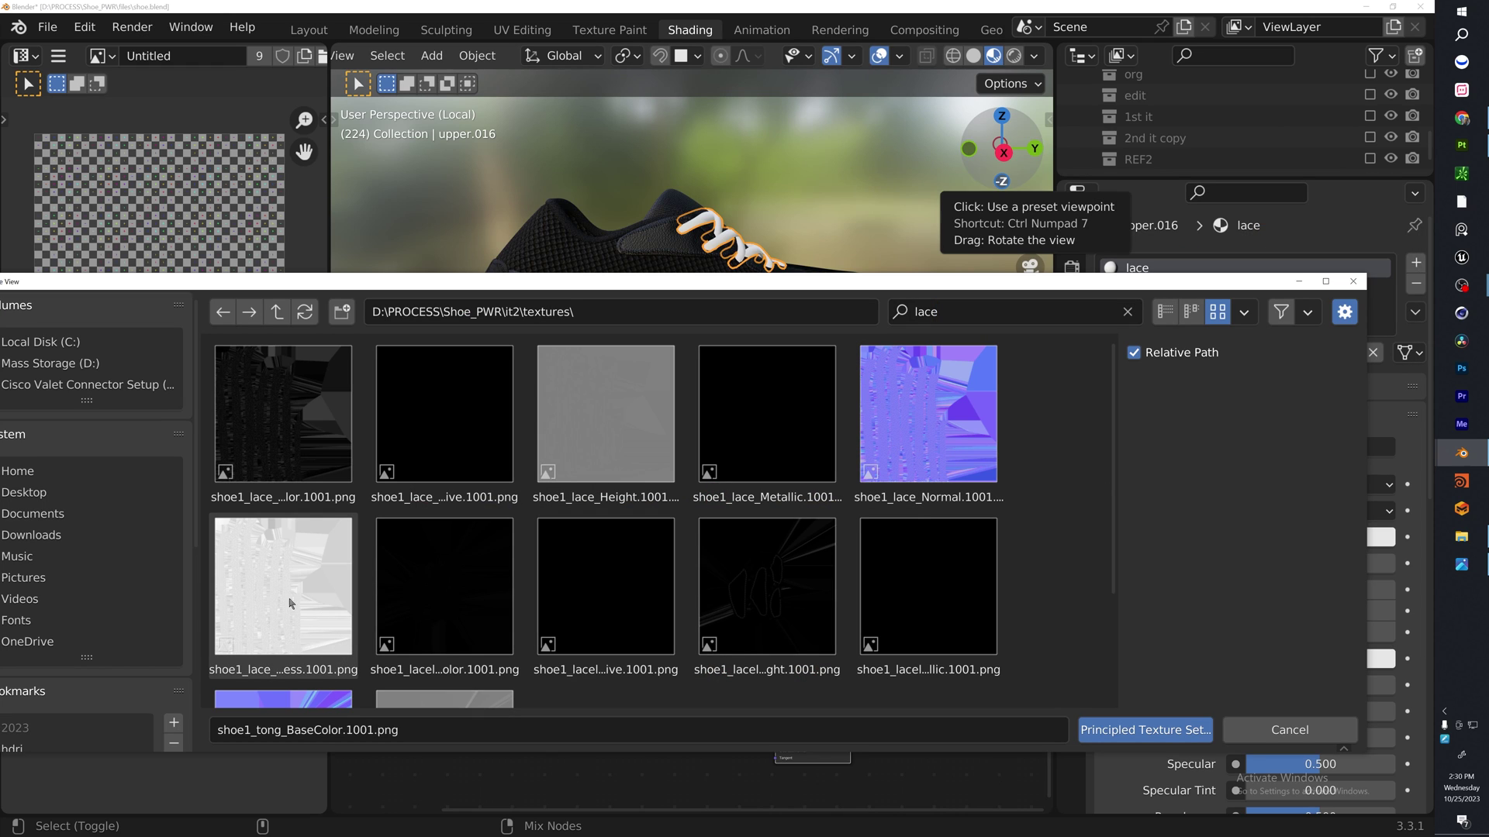
left_click(302, 607)
left_click(306, 453, "shift")
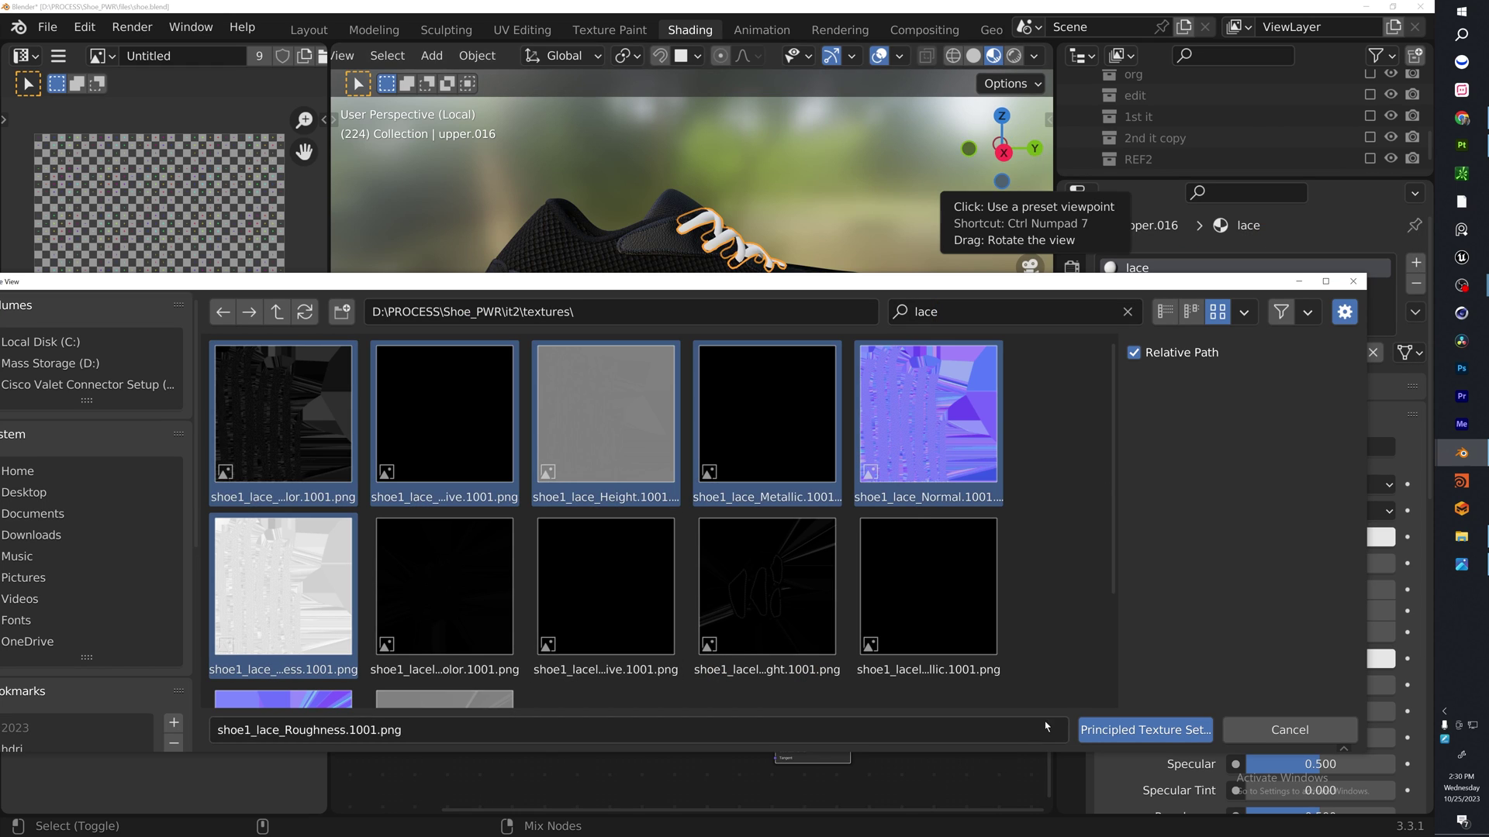
left_click(1144, 729)
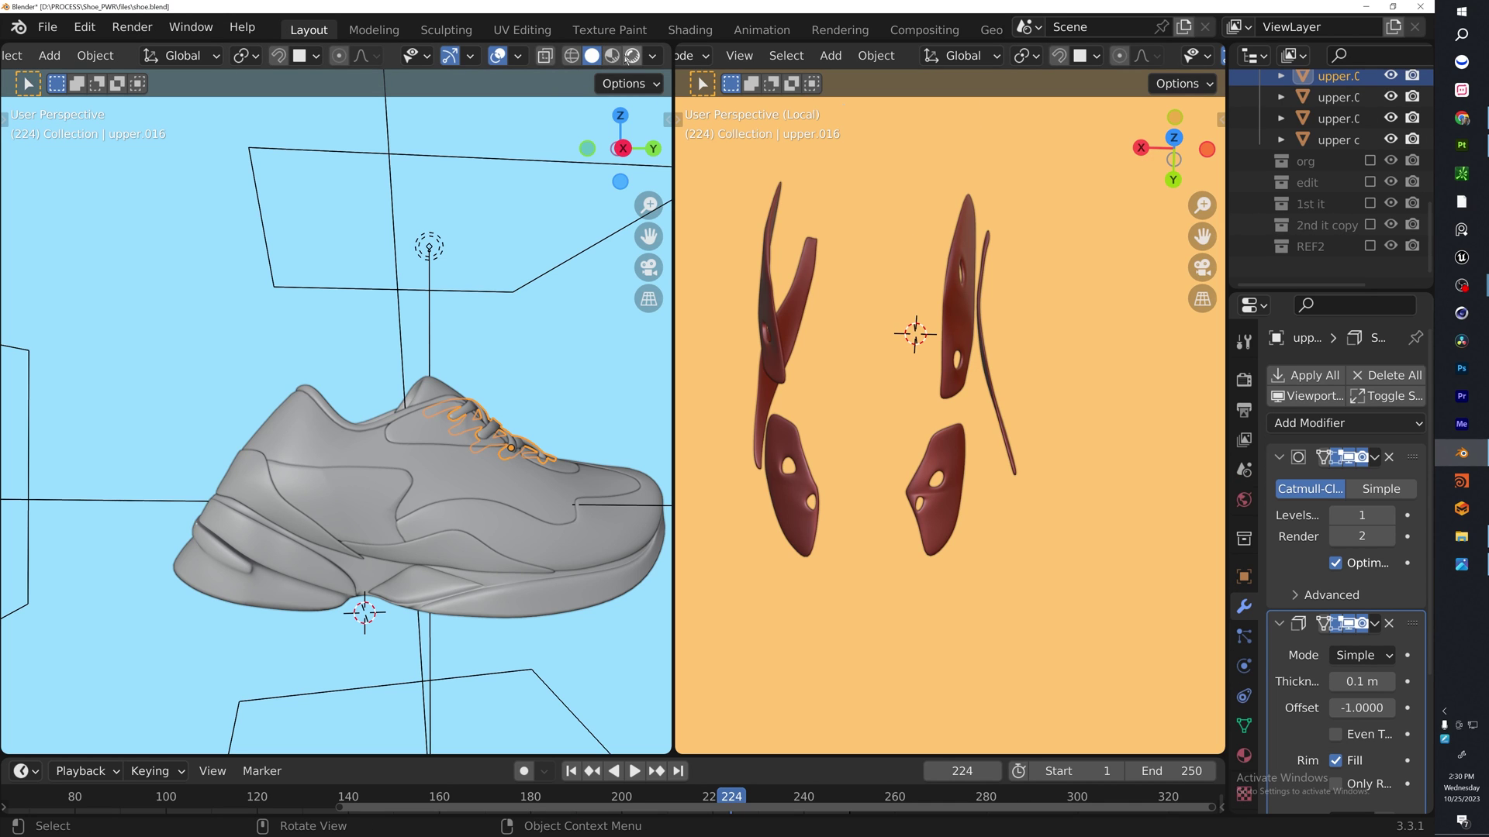
Step: Show the shoe in rendered shading and examine its textured upper, stitching and sole grooves from both sides
left_click(629, 56)
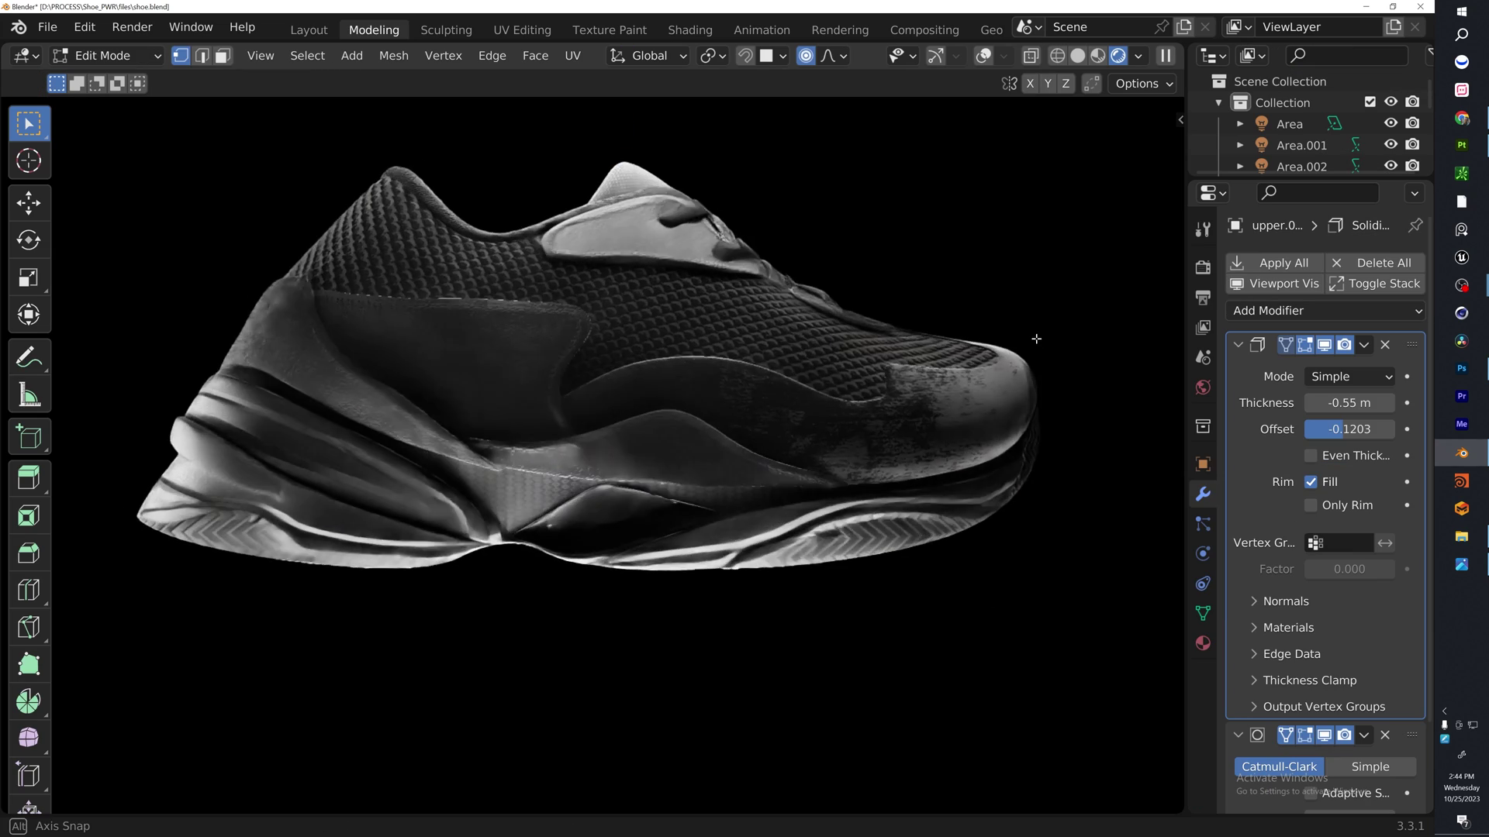
middle_click_drag(1016, 329, 1124, 369)
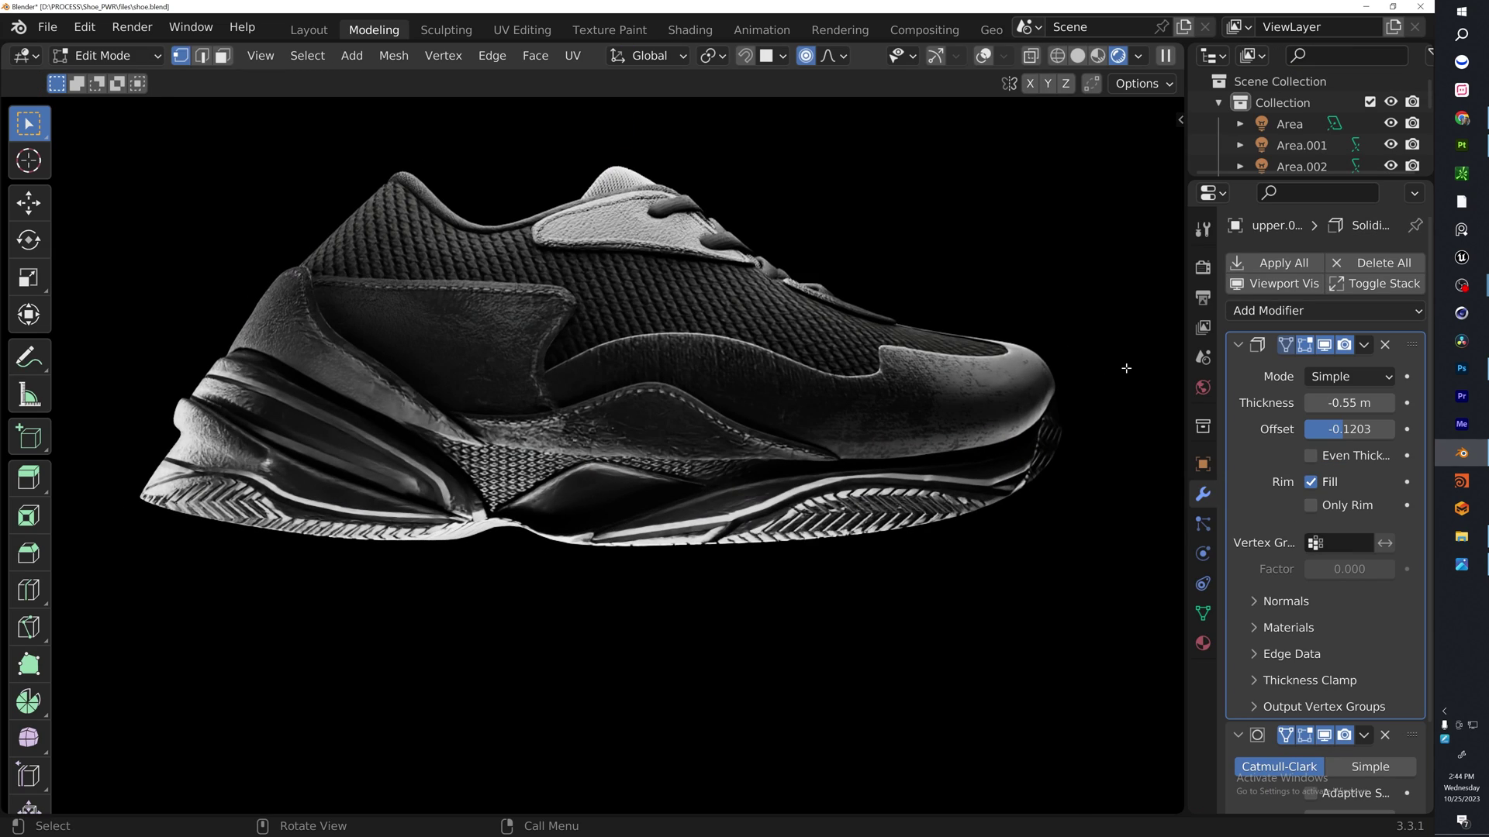
scroll(1126, 368, "up", 2)
scroll(1126, 368, "down", 4)
middle_click_drag(1126, 369, 1024, 388)
scroll(740, 449, "up", 2)
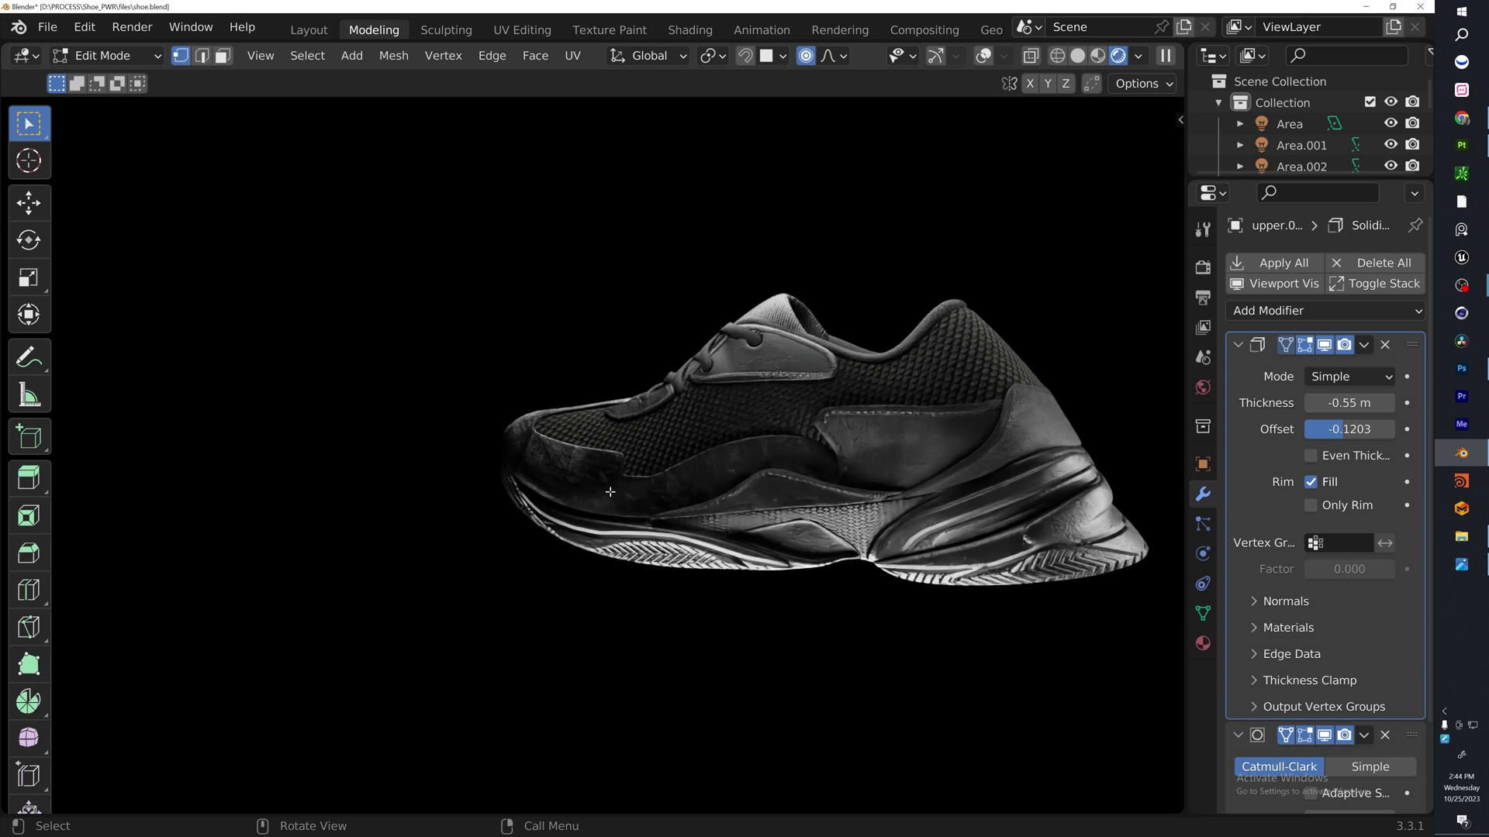